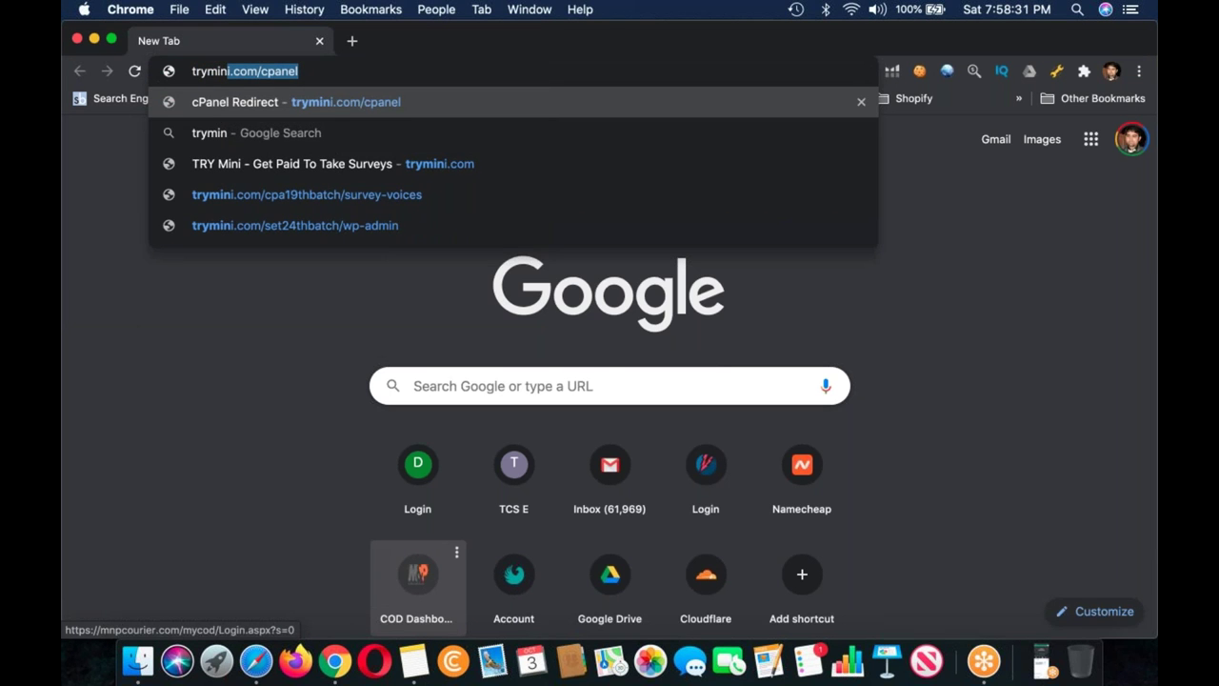
- Open the WordPress admin address trymini.com/set24thbatch/wp-admin
{"action": "key", "text": "Down"}
{"action": "key", "text": "Down"}
{"action": "key", "text": "Down"}
{"action": "key", "text": "Down"}
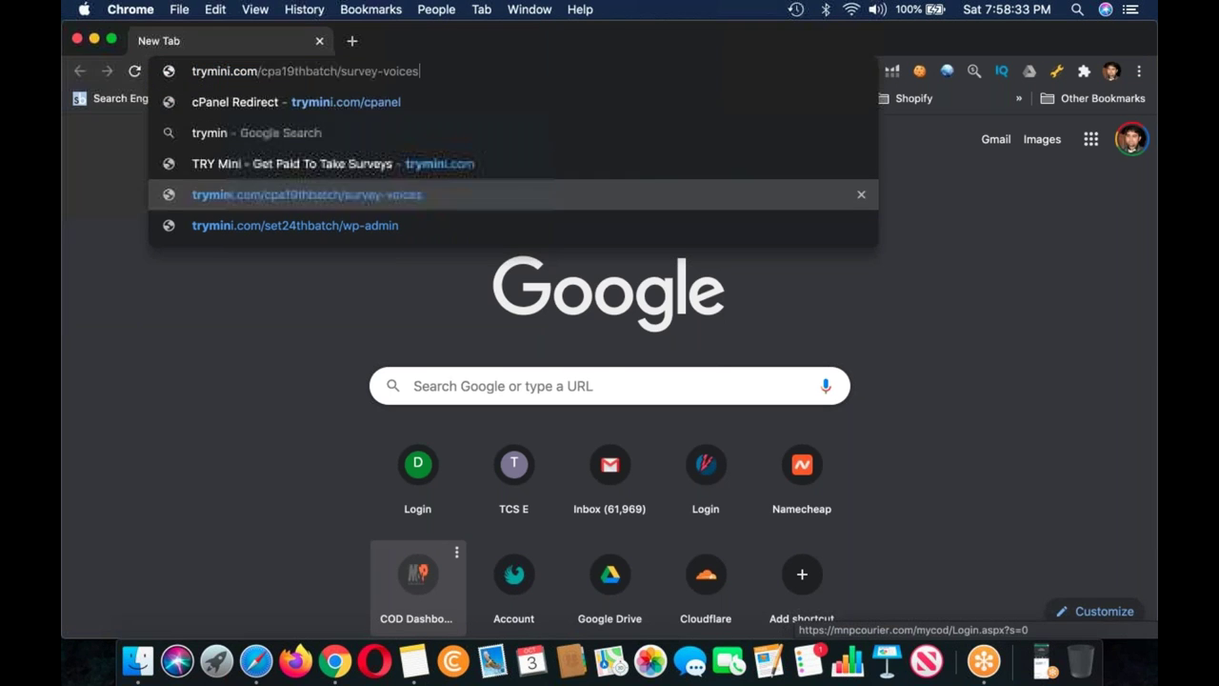
{"action": "key", "text": "Return"}
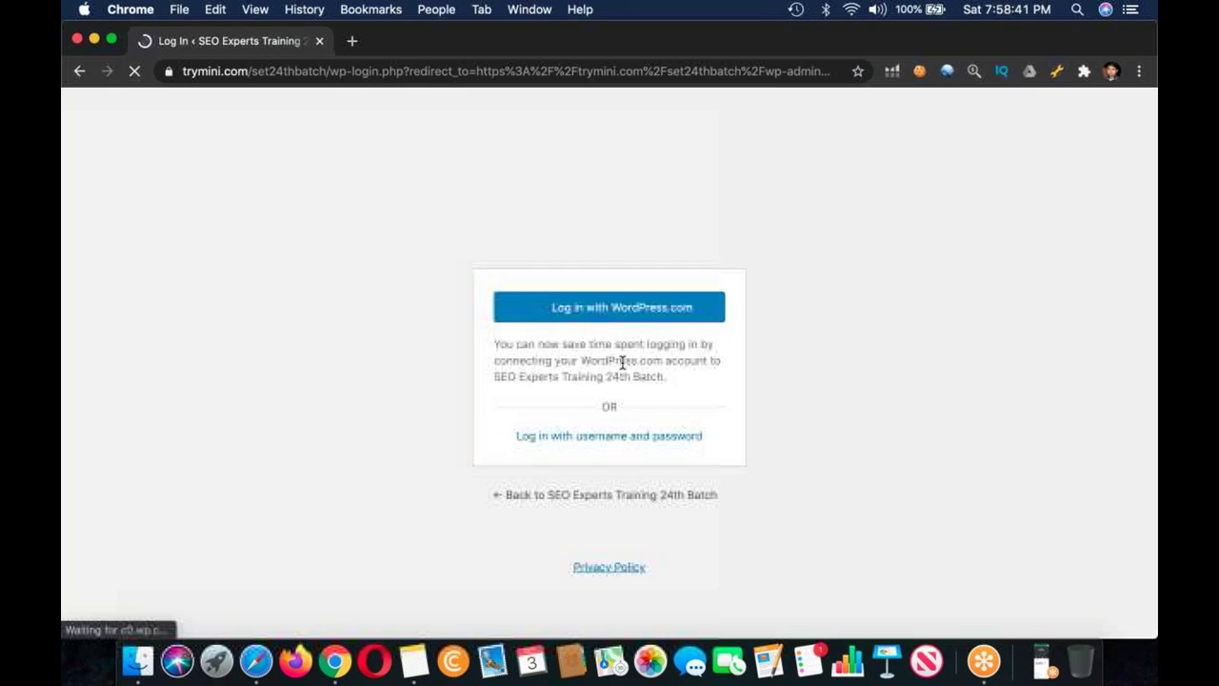
- Try to log in to WordPress with the first saved username and password, answering the humanity check with 14
{"action": "left_click", "coordinate": [610, 435]}
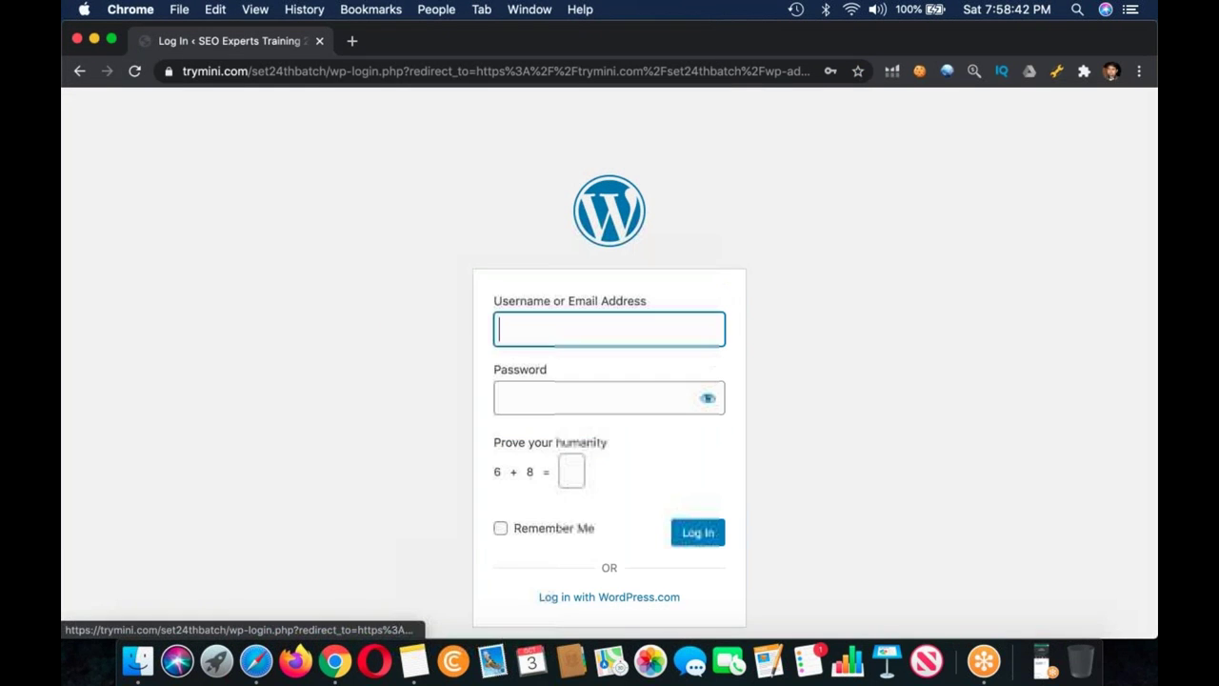
{"action": "left_click", "coordinate": [569, 336]}
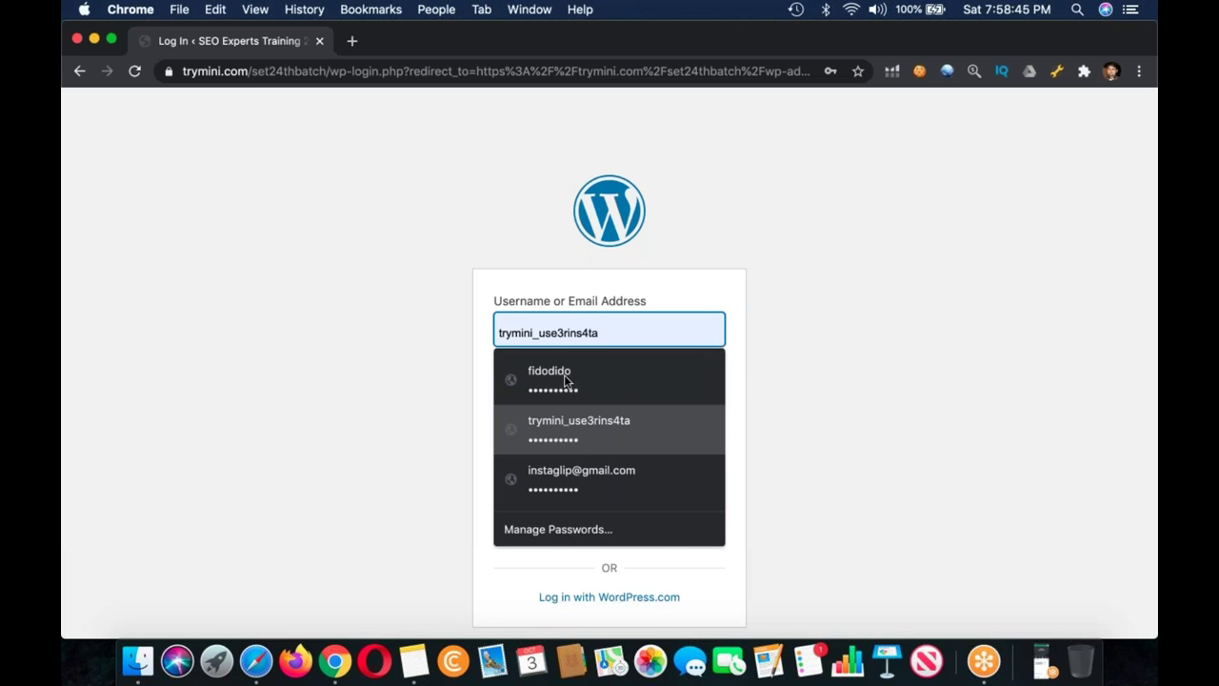
{"action": "left_click", "coordinate": [568, 379]}
{"action": "left_click", "coordinate": [569, 470]}
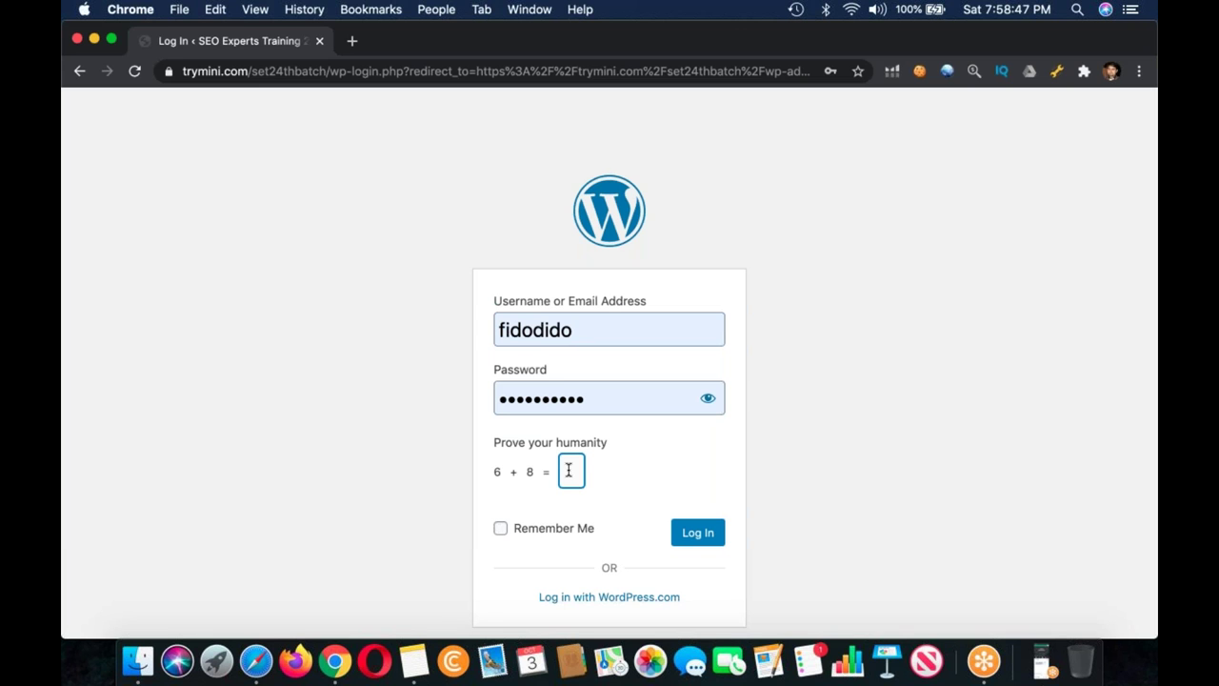
{"action": "type", "text": "14"}
{"action": "left_click", "coordinate": [683, 537]}
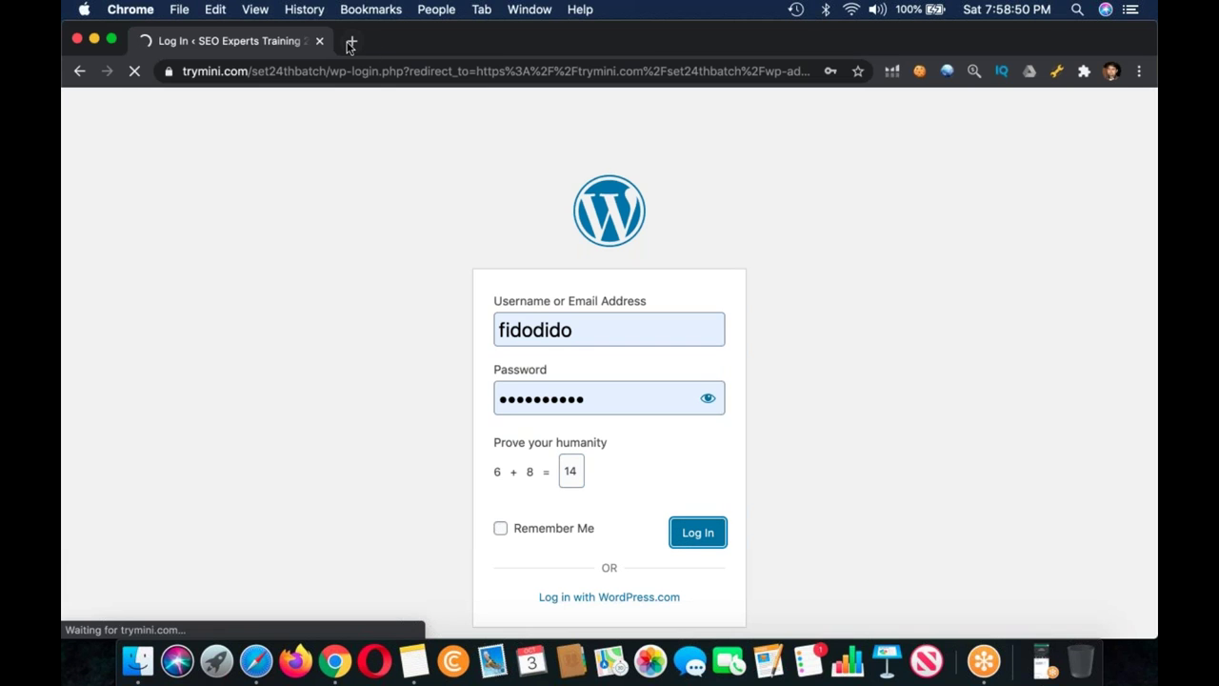
- Open trymini.com/cpanel in a new browser tab and close the WordPress login tab
{"action": "left_click", "coordinate": [351, 43]}
{"action": "type", "text": "t"}
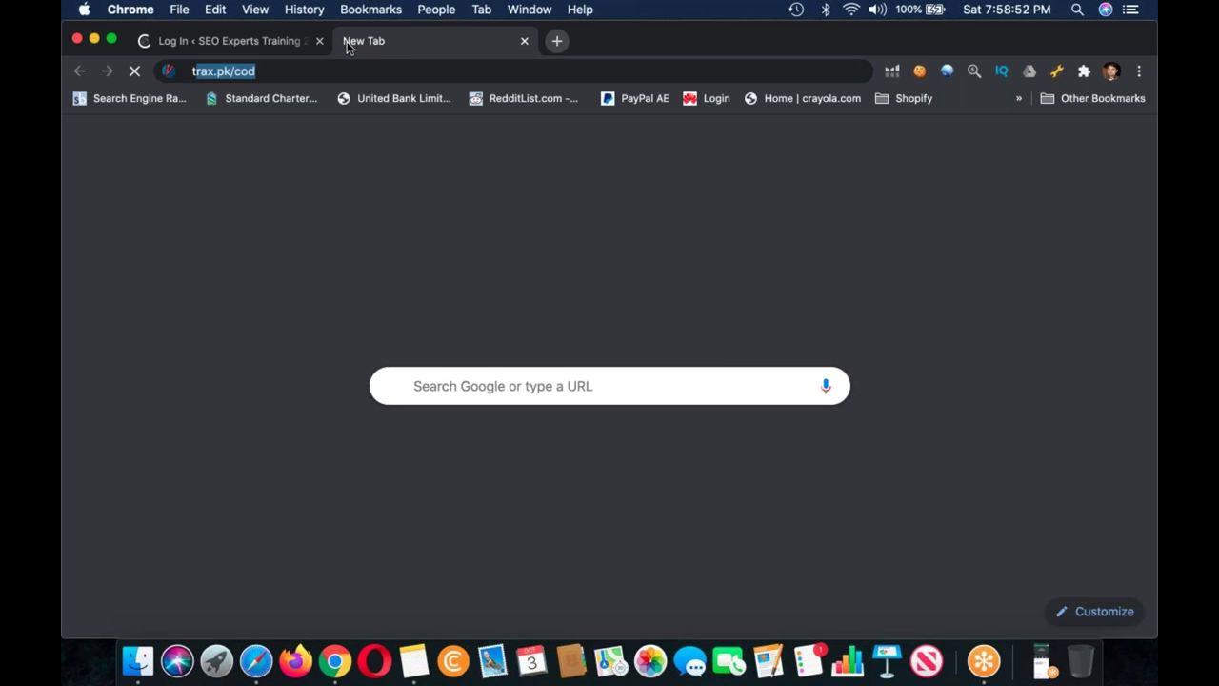
{"action": "type", "text": "rymini.com/cpanel"}
{"action": "key", "text": "Return"}
{"action": "left_click", "coordinate": [314, 42]}
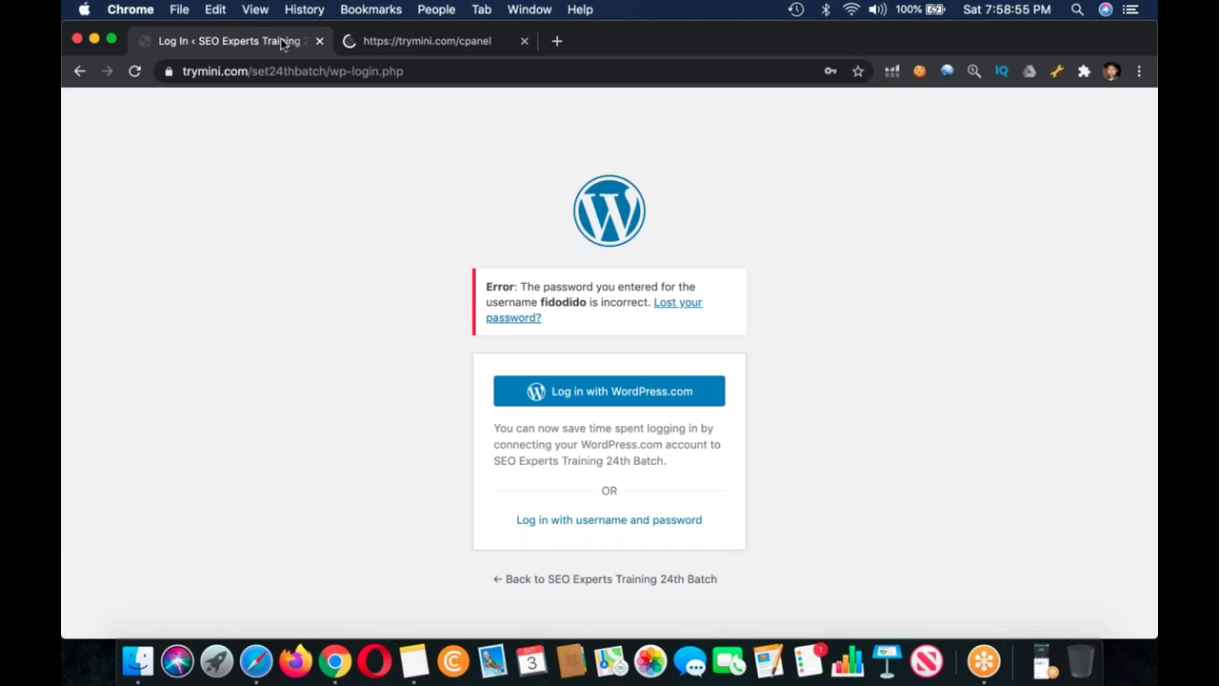
{"action": "left_click", "coordinate": [319, 41]}
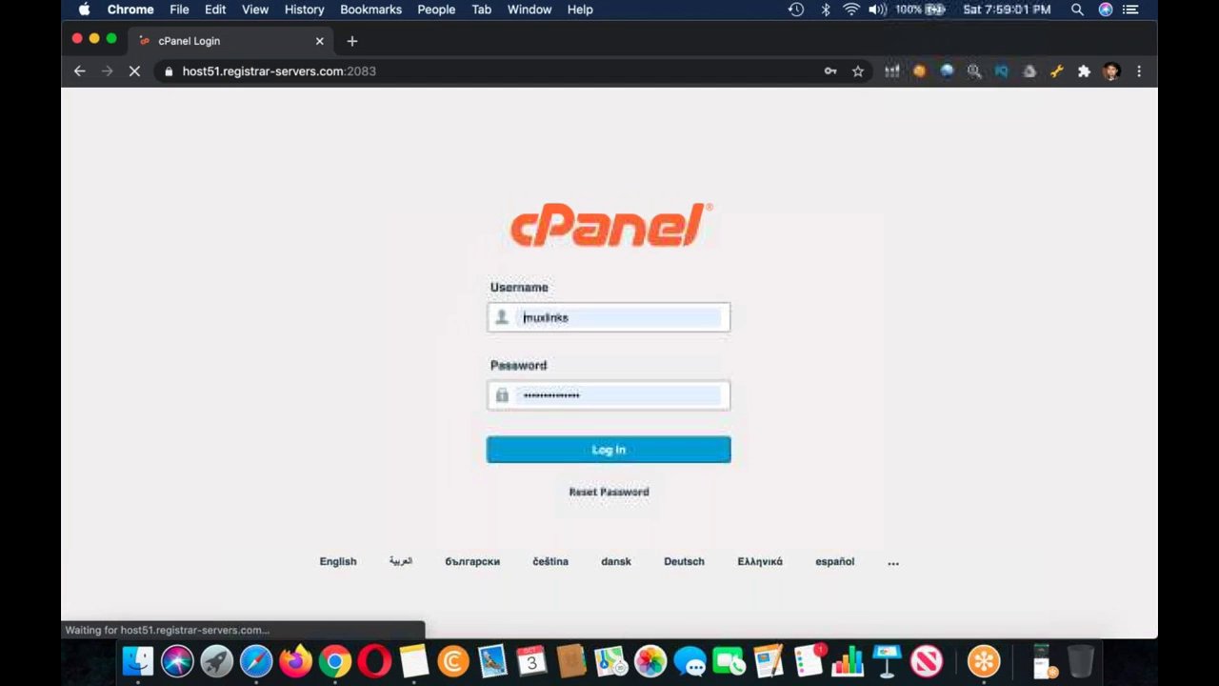
- Log in to cPanel using the saved username and password of the site's hosting account
{"action": "double_click", "coordinate": [584, 318]}
{"action": "type", "text": "tr"}
{"action": "left_click", "coordinate": [594, 356]}
{"action": "key", "text": "Return"}
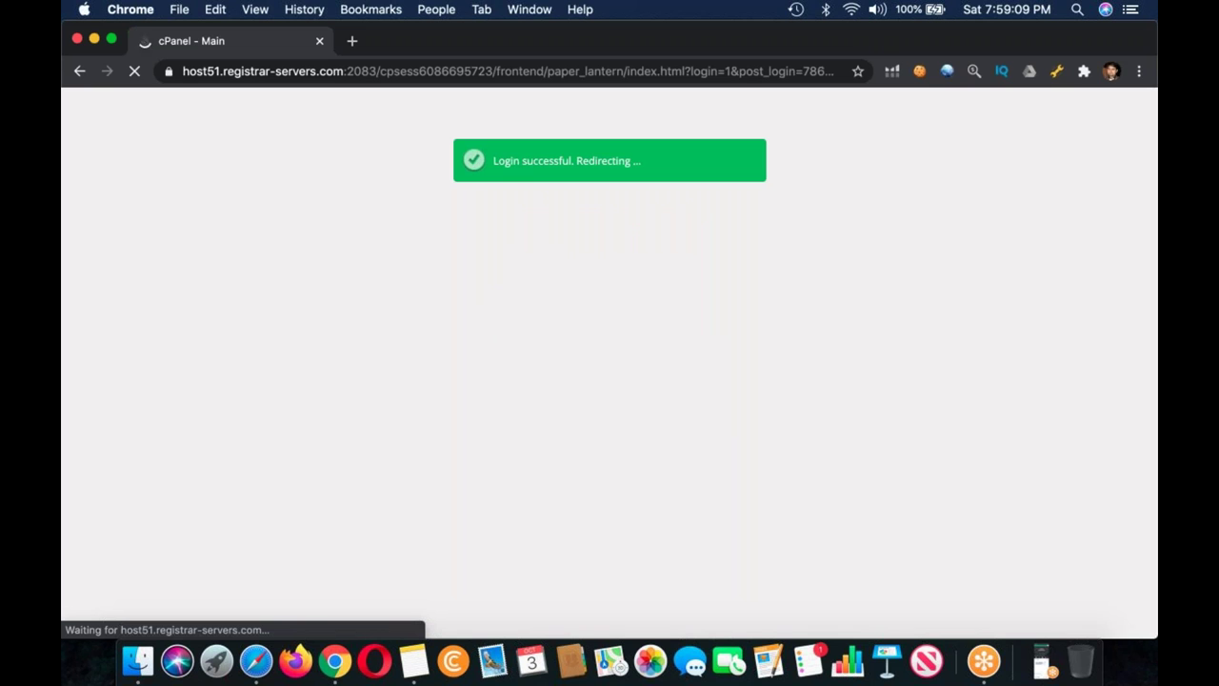
- Open the Softaculous Apps Installer from cPanel and go to its WordPress overview page
{"action": "scroll", "coordinate": [610, 286], "scroll_direction": "down", "scroll_amount": 20}
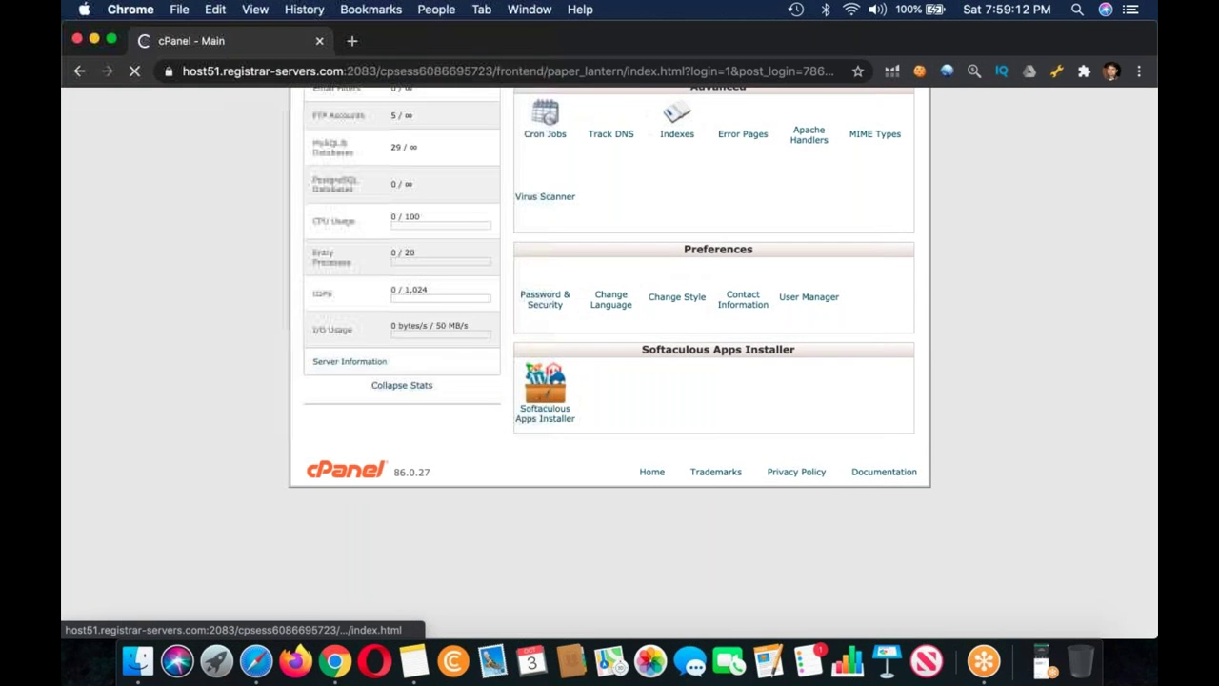
{"action": "left_click", "coordinate": [545, 390]}
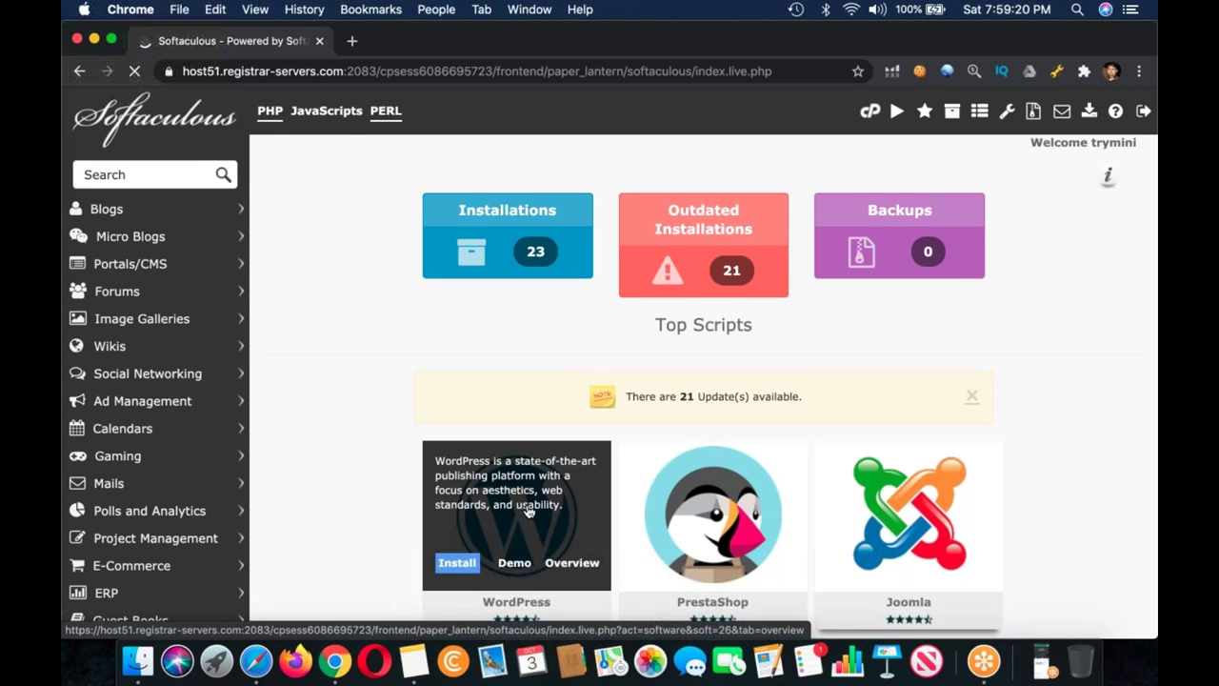
{"action": "left_click", "coordinate": [530, 512]}
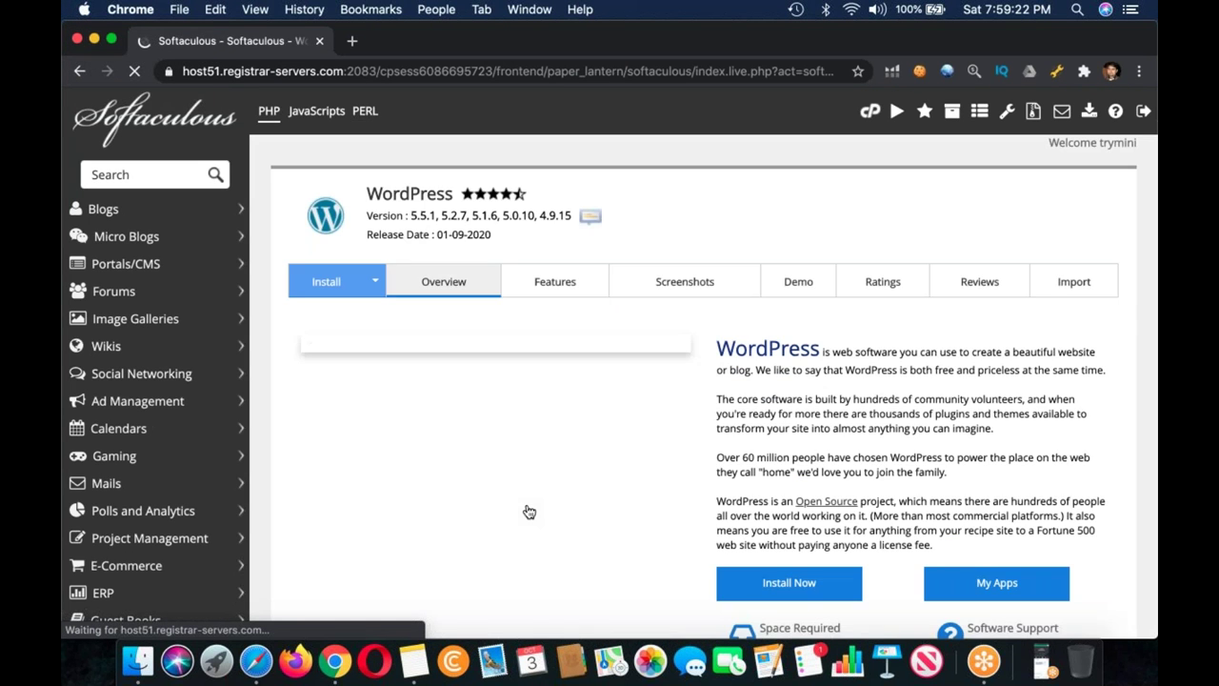
- Search the current installations for "24th" and open the admin dashboard of trymini.com/set24thbatch
{"action": "scroll", "coordinate": [530, 511], "scroll_direction": "down", "scroll_amount": 15}
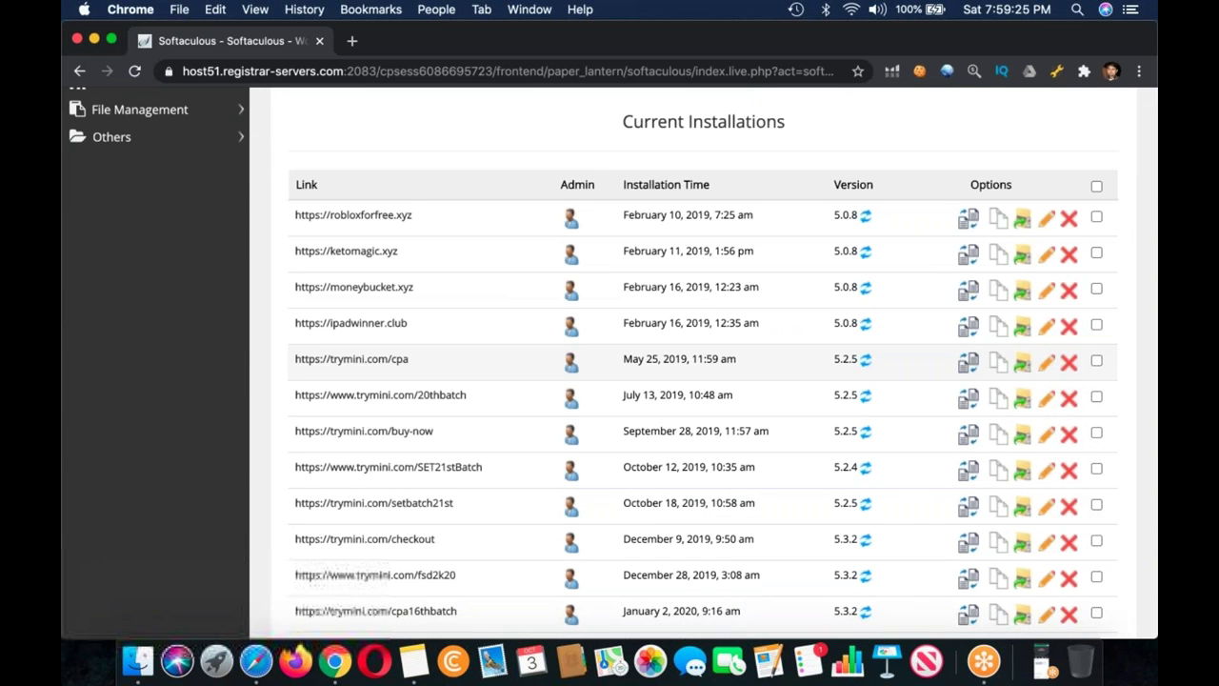
{"action": "key", "text": "super+f"}
{"action": "type", "text": "2"}
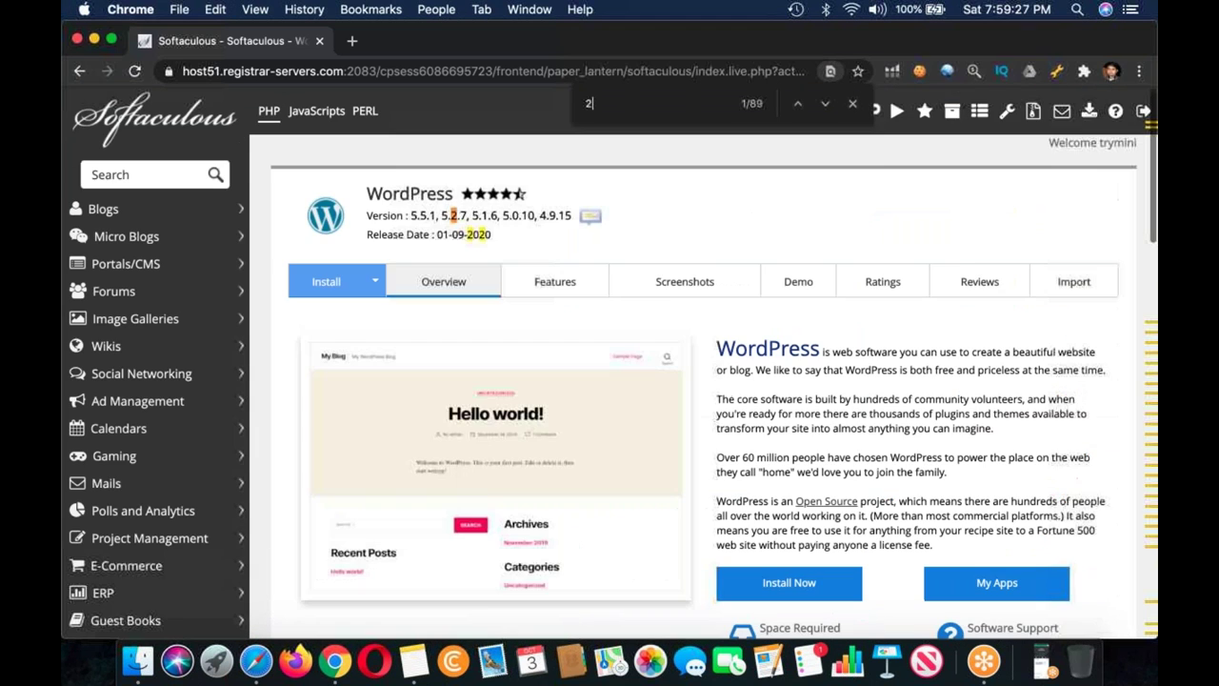
{"action": "type", "text": "4th"}
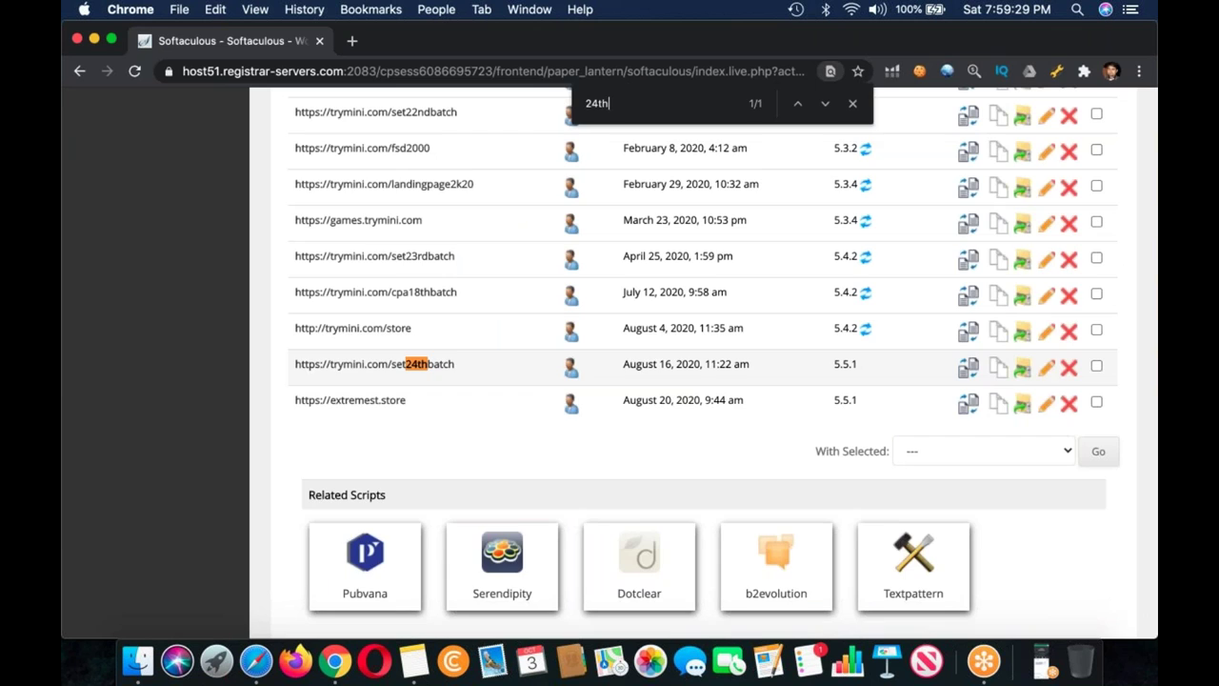
{"action": "left_click", "coordinate": [572, 365]}
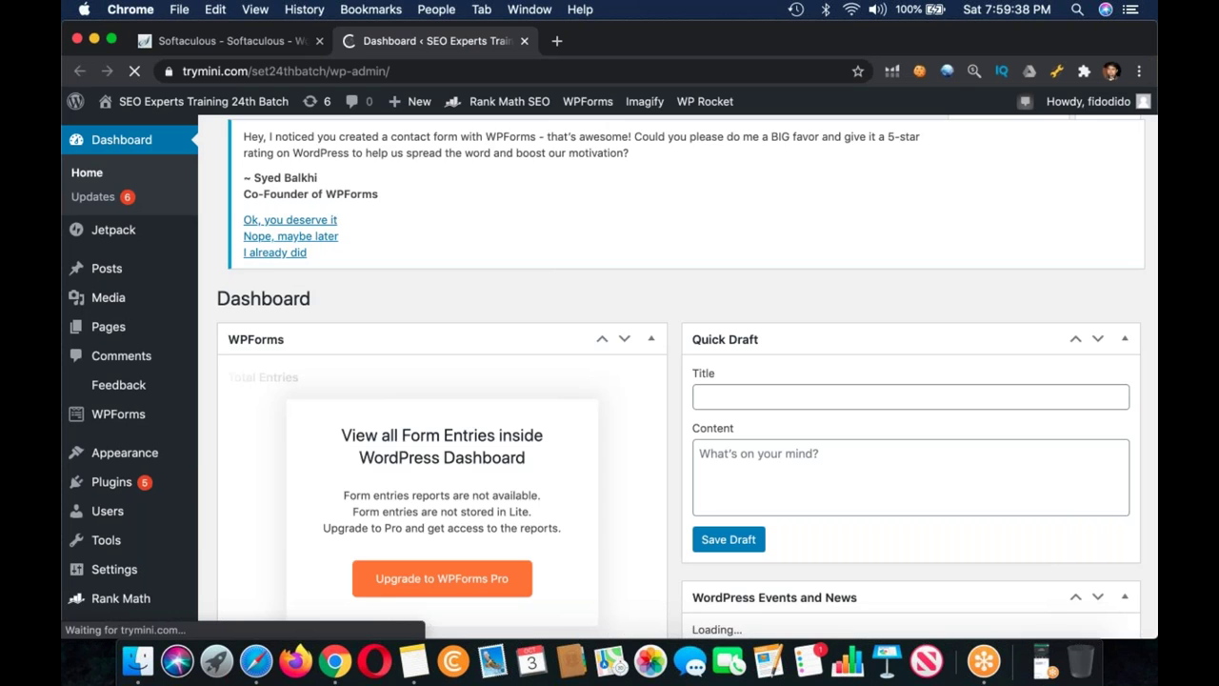
- Dismiss the WPForms rating request on the WordPress dashboard
{"action": "left_click", "coordinate": [1124, 177]}
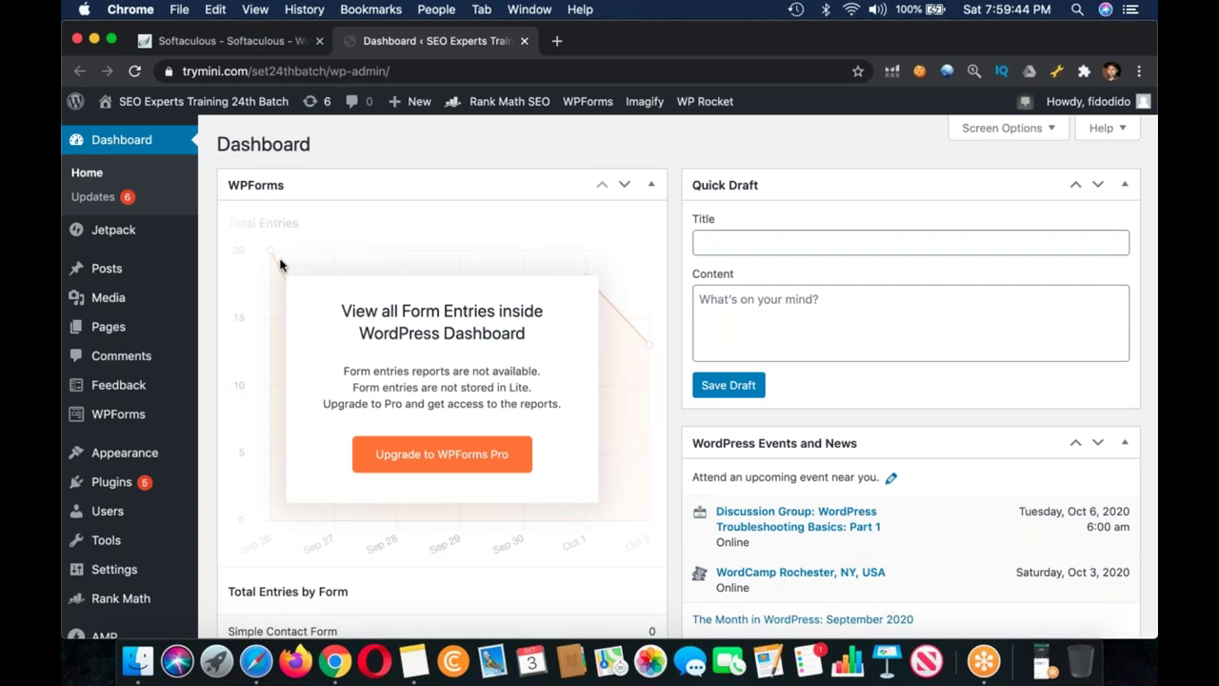
{"action": "scroll", "coordinate": [280, 265], "scroll_direction": "down", "scroll_amount": 2}
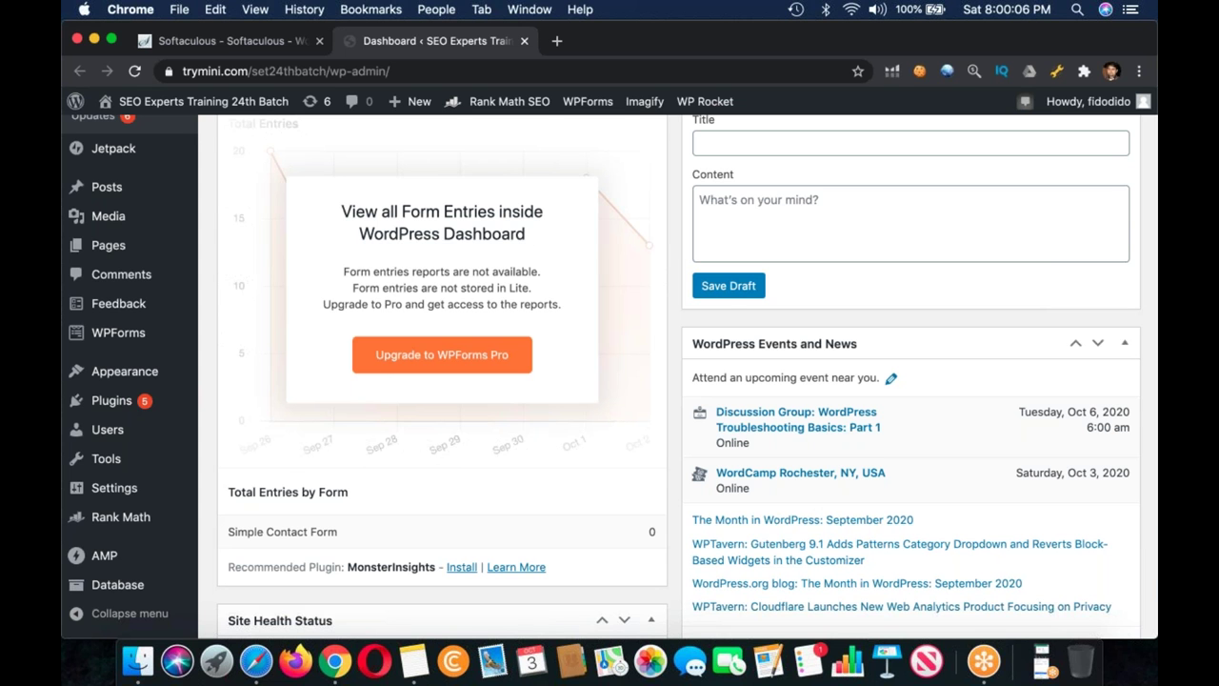
{"action": "scroll", "coordinate": [442, 381], "scroll_direction": "up", "scroll_amount": 3}
- Switch to the lecture note in Notes and add the heading "On-Page SEO" below the Important Pages list
{"action": "left_click", "coordinate": [415, 660]}
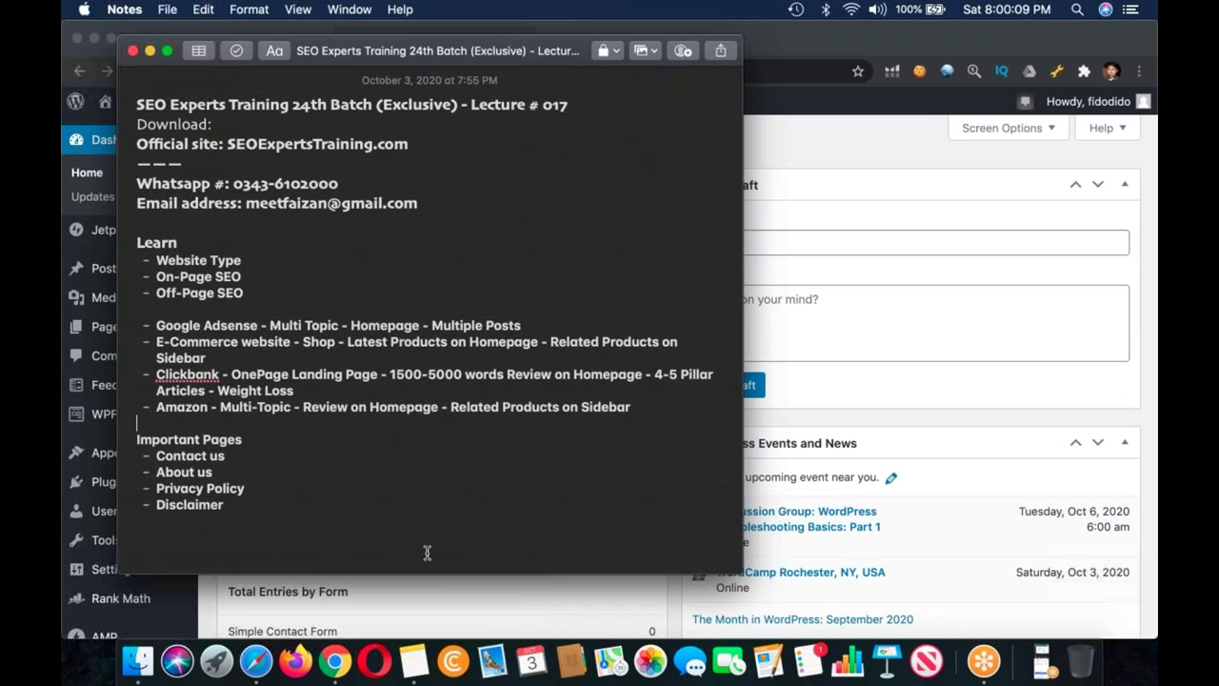
{"action": "type", "text": "On"}
{"action": "key", "text": "BackSpace"}
{"action": "key", "text": "BackSpace"}
{"action": "type", "text": "On-Page SEO"}
{"action": "key", "text": "Return"}
- Start a dashed list under the On-Page SEO heading with the item "Keyword in article title"
{"action": "type", "text": "-"}
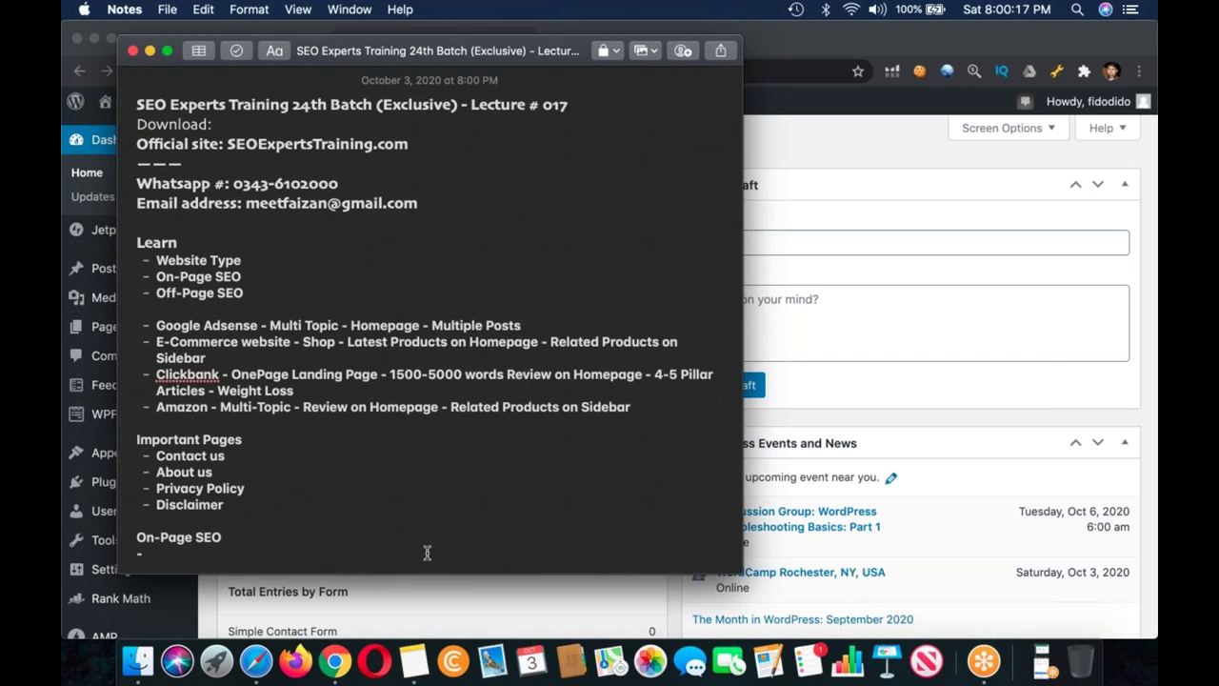
{"action": "type", "text": " ARTICL"}
{"action": "key", "text": "BackSpace"}
{"action": "key", "text": "BackSpace"}
{"action": "key", "text": "BackSpace"}
{"action": "key", "text": "BackSpace"}
{"action": "key", "text": "BackSpace"}
{"action": "key", "text": "BackSpace"}
{"action": "type", "text": "Keyword in article title"}
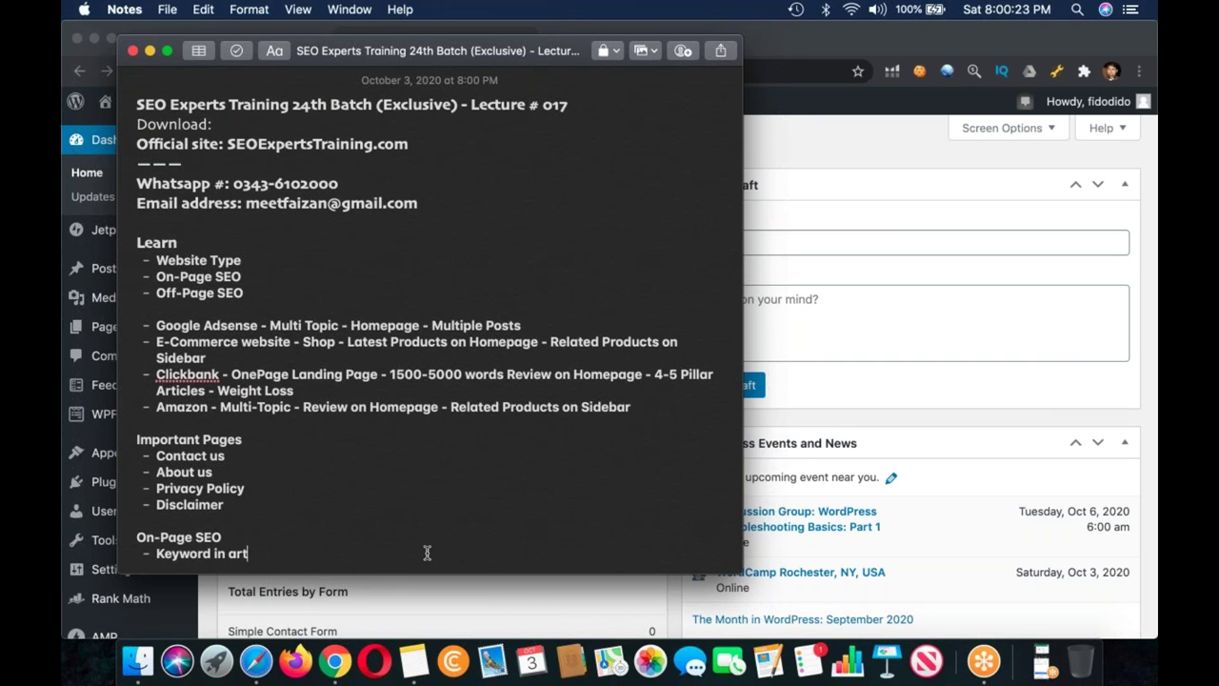
- Add the list item "Keyword in first 150 words" under On-Page SEO
{"action": "key", "text": "Return"}
{"action": "type", "text": "kd"}
{"action": "key", "text": "BackSpace"}
{"action": "key", "text": "BackSpace"}
{"action": "type", "text": "Keyword in"}
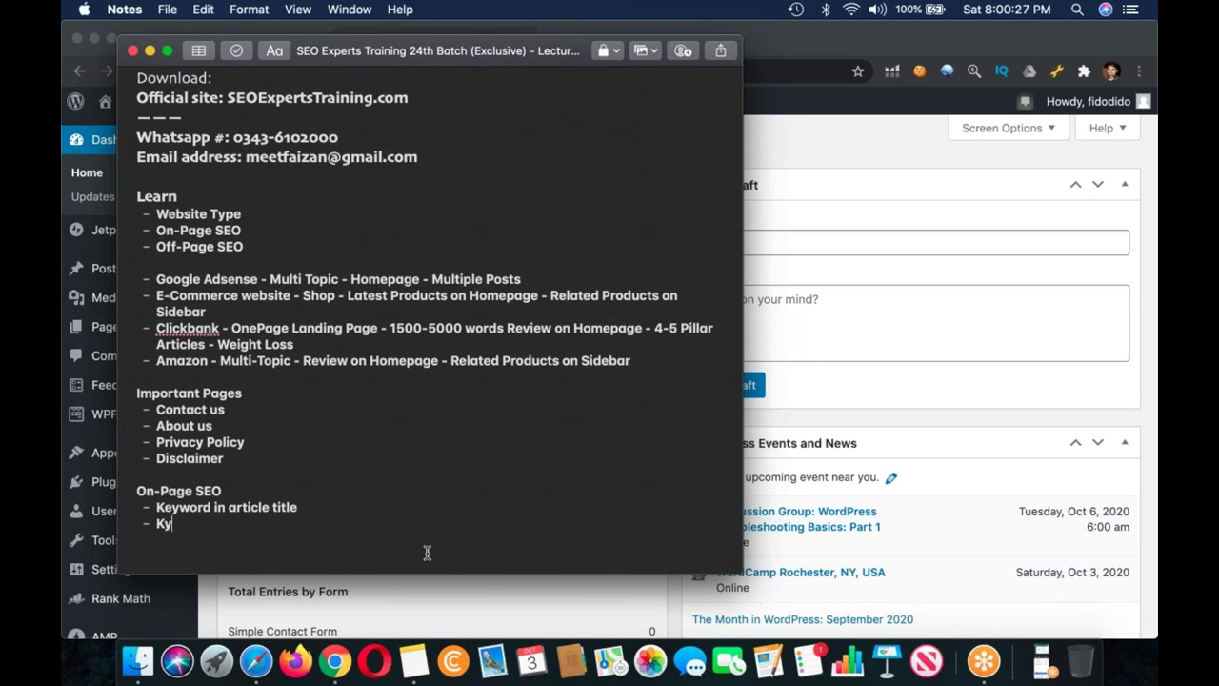
{"action": "type", "text": " firs"}
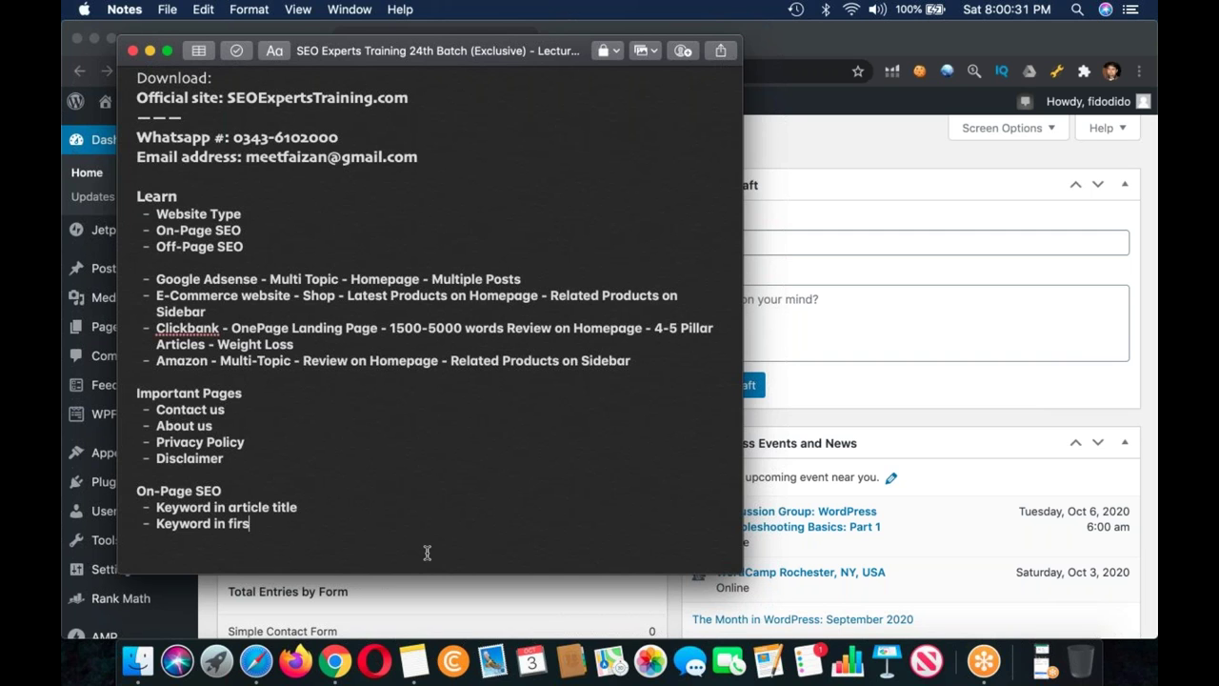
{"action": "type", "text": "t 150 words"}
{"action": "key", "text": "Return"}
- Add the items "Related Image", "Internal Linking" and "Alt Tag" to the On-Page SEO list and end the list
{"action": "left_click", "coordinate": [1131, 259]}
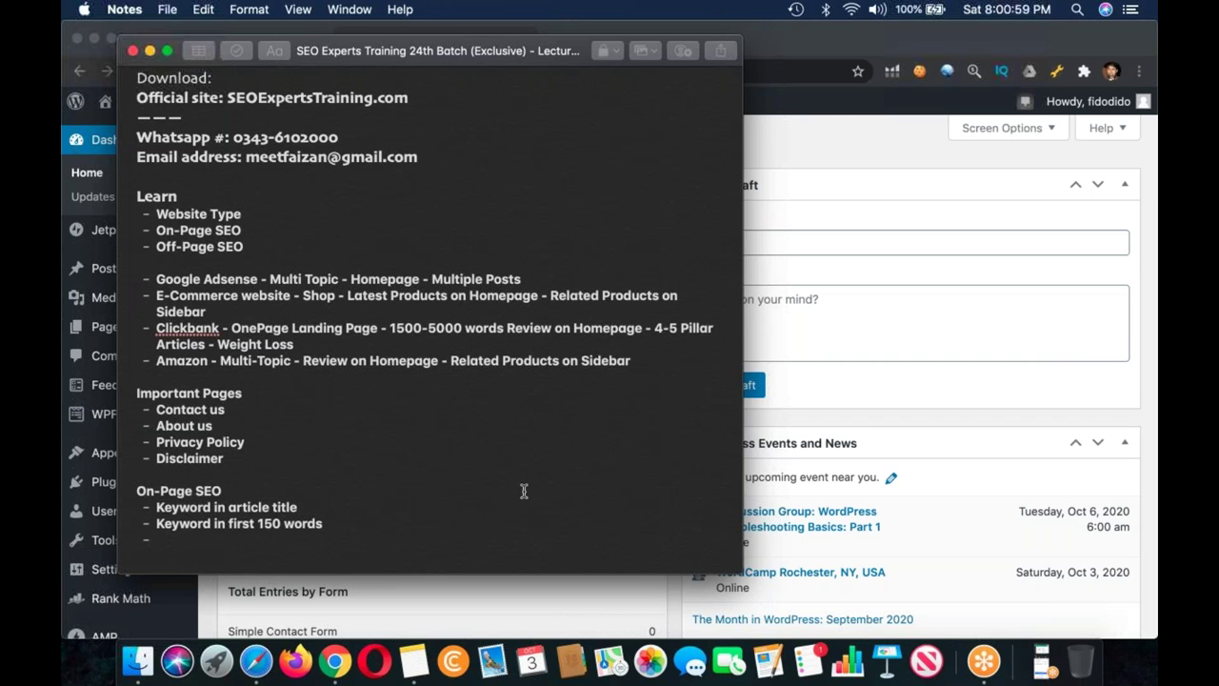
{"action": "left_click", "coordinate": [447, 538]}
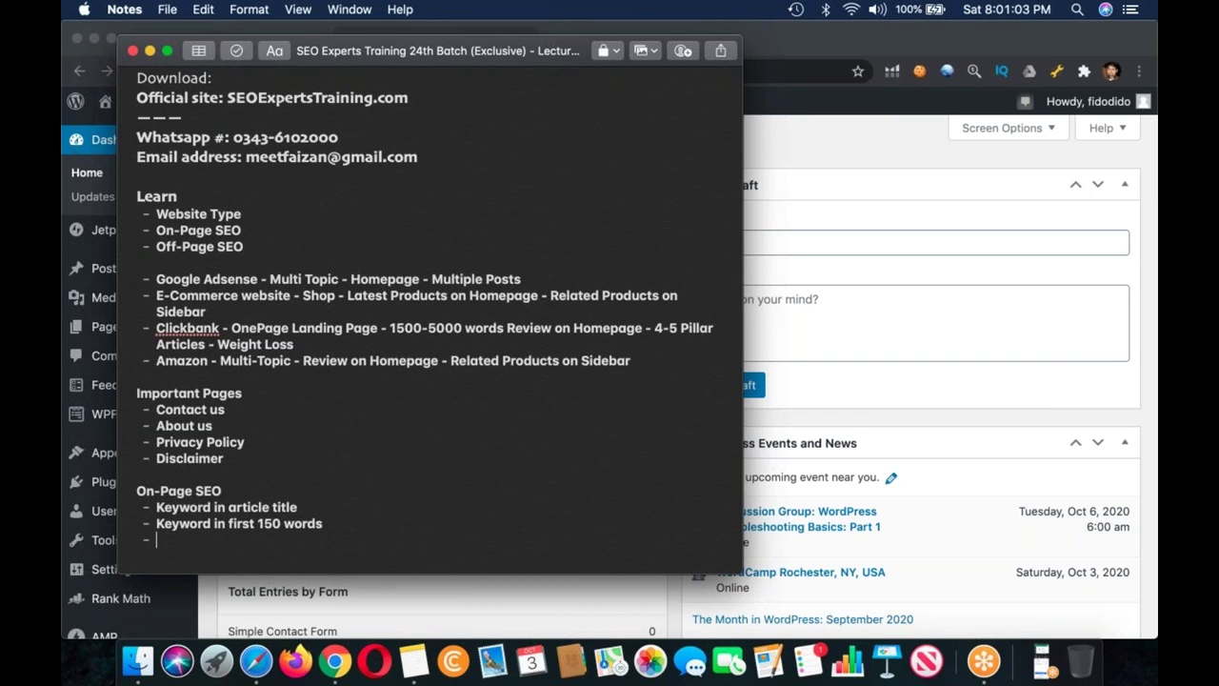
{"action": "type", "text": "Related Image"}
{"action": "key", "text": "Return"}
{"action": "type", "text": "Internal Linking"}
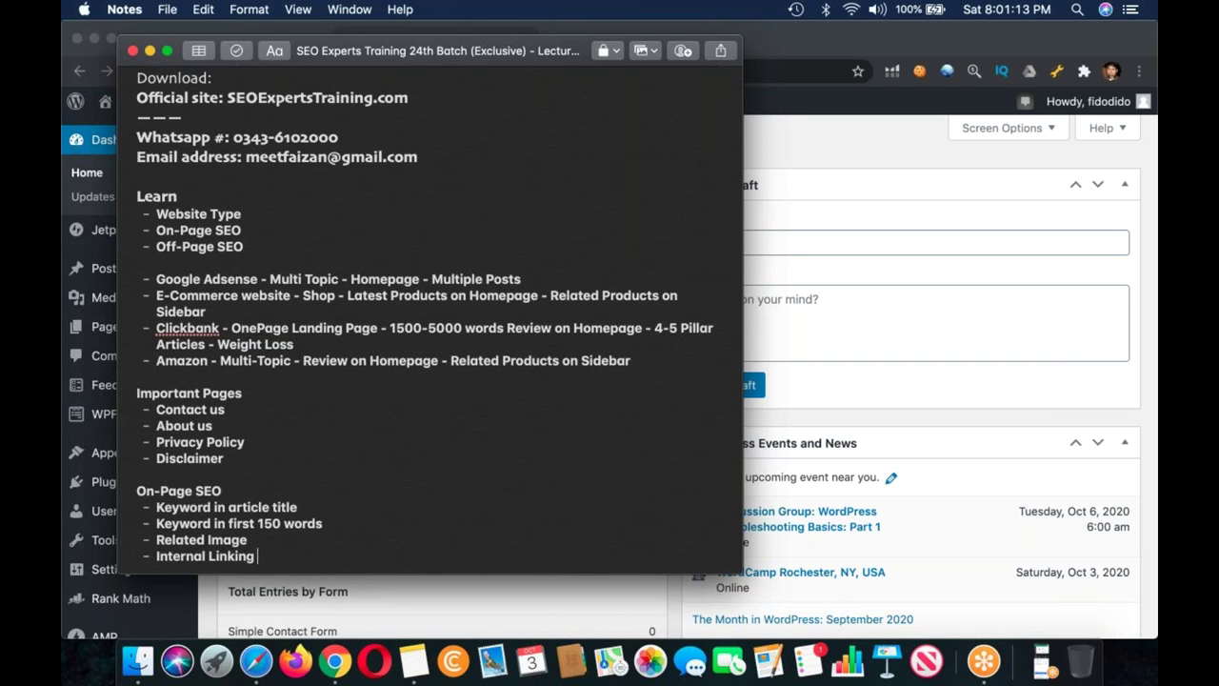
{"action": "key", "text": "Return"}
{"action": "type", "text": "A"}
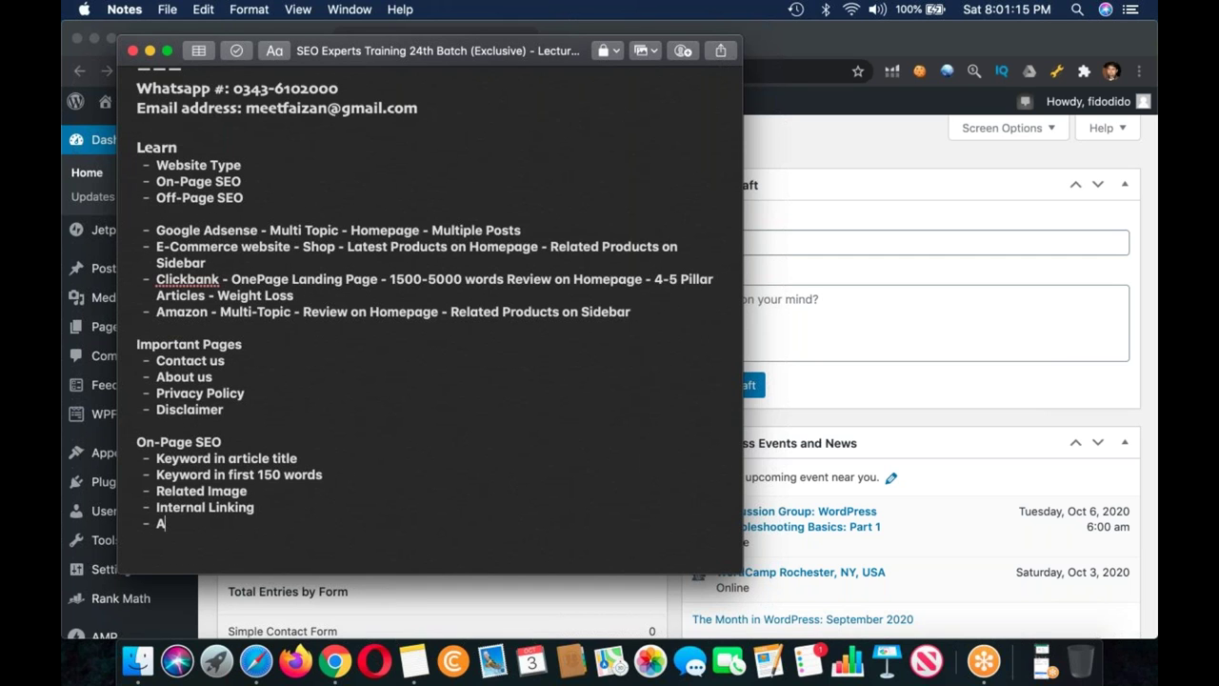
{"action": "type", "text": "lt Tag"}
{"action": "key", "text": "Return"}
{"action": "key", "text": "Return"}
- Switch back to the WordPress dashboard in Chrome and start a new post
{"action": "left_click", "coordinate": [63, 262]}
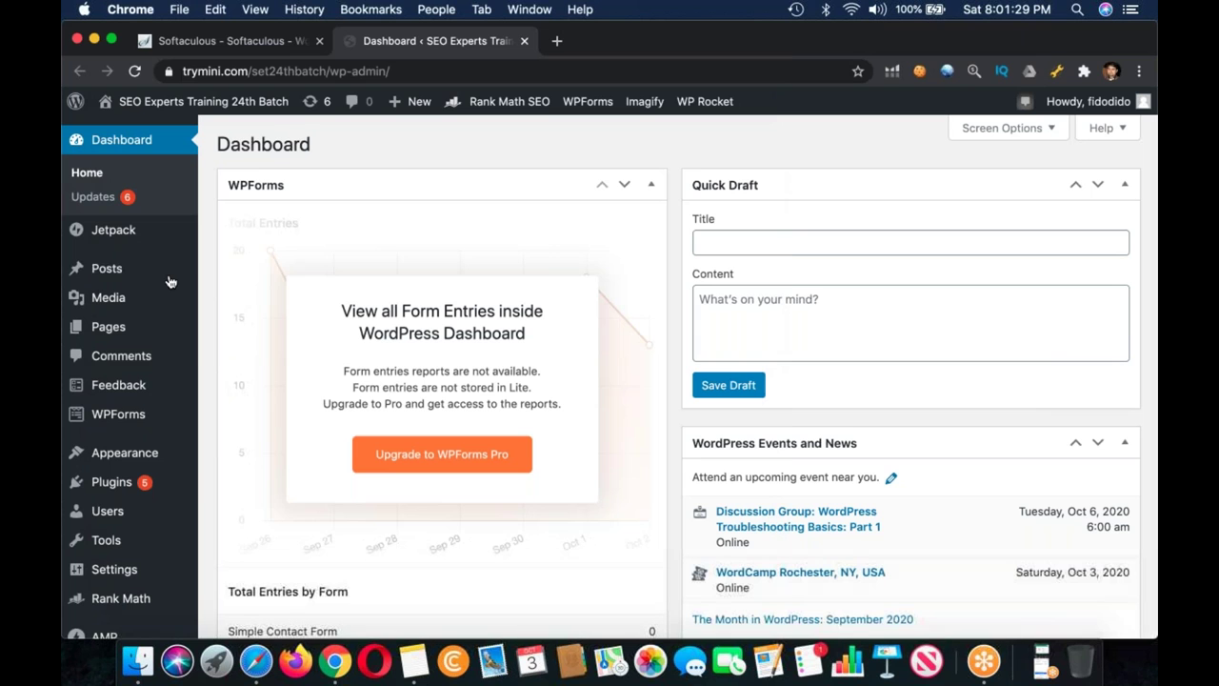
{"action": "mouse_move", "coordinate": [169, 273]}
{"action": "left_click", "coordinate": [233, 296]}
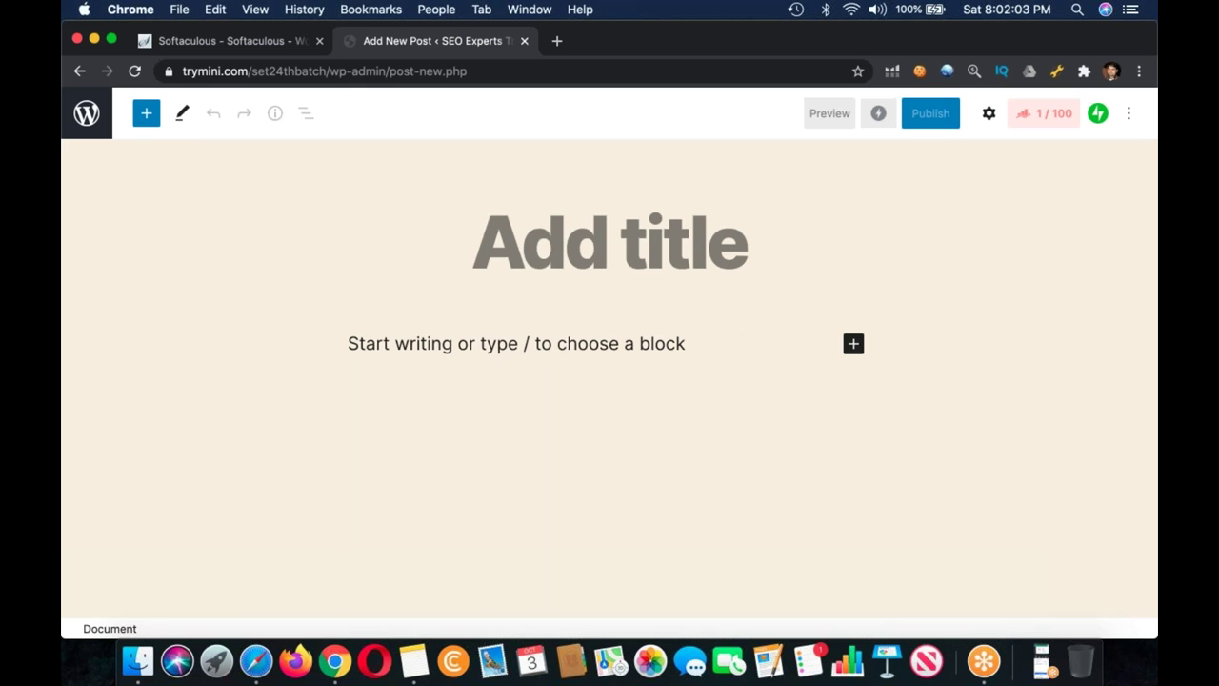
- Open ezinearticles.com in a new tab and browse its recent articles
{"action": "left_click", "coordinate": [553, 42]}
{"action": "type", "text": "ezine"}
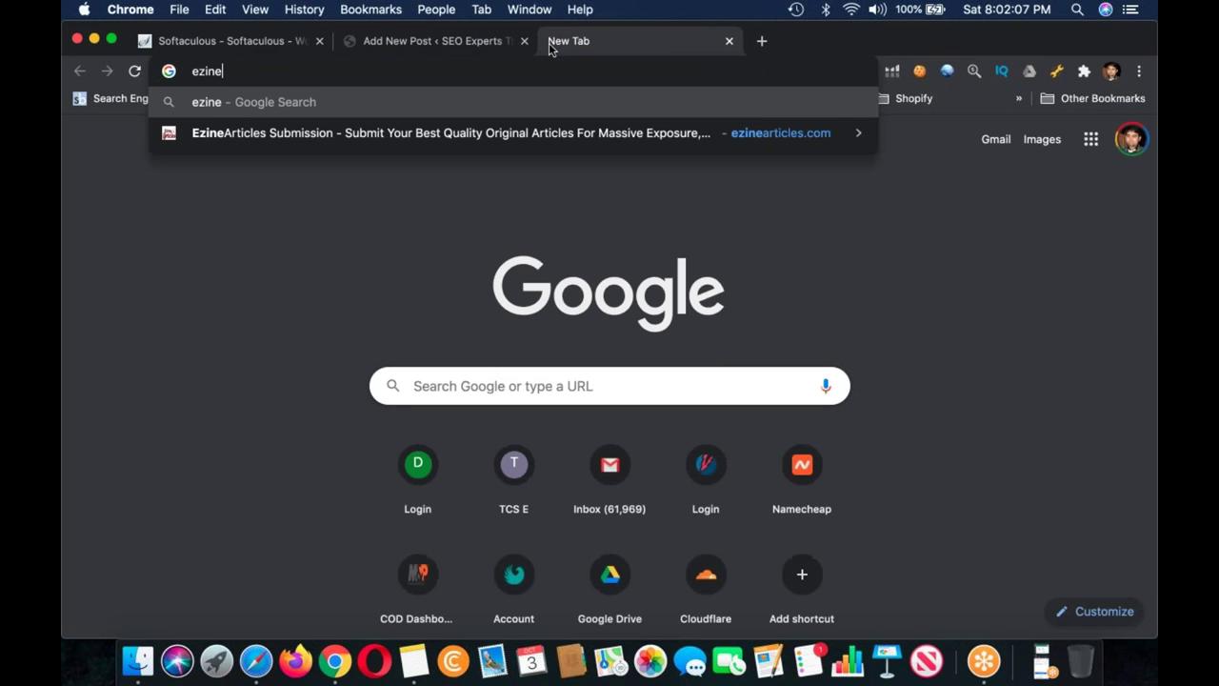
{"action": "left_click", "coordinate": [531, 136]}
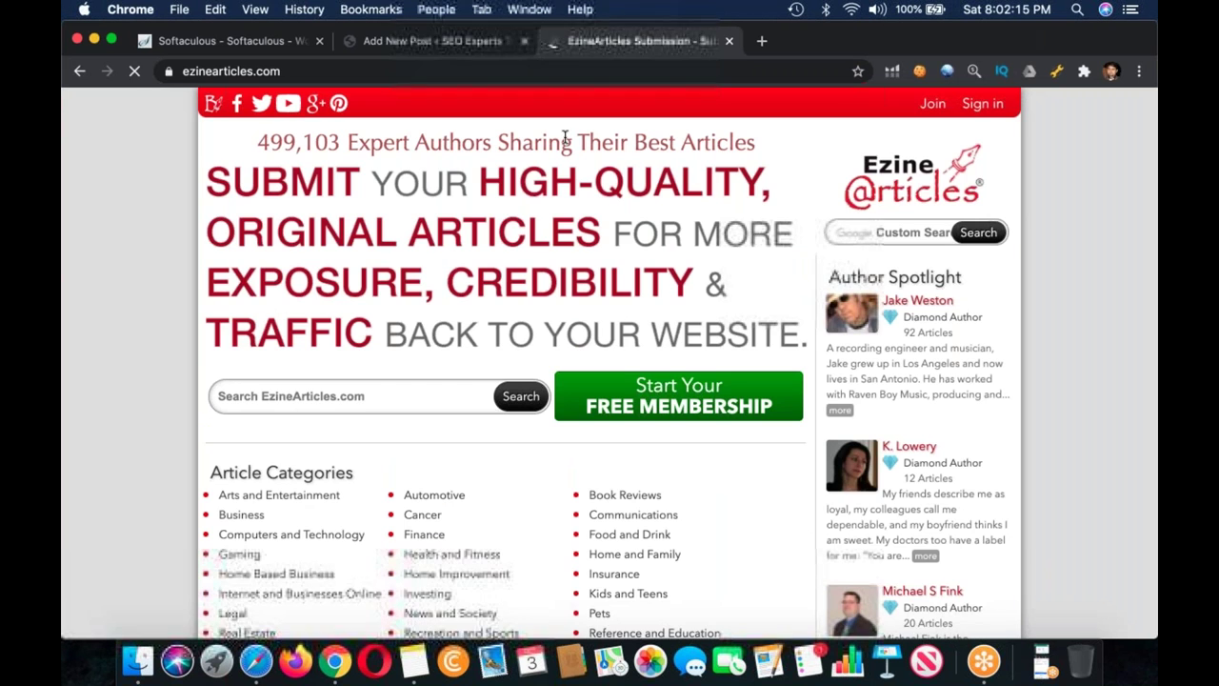
{"action": "scroll", "coordinate": [420, 301], "scroll_direction": "down", "scroll_amount": 6}
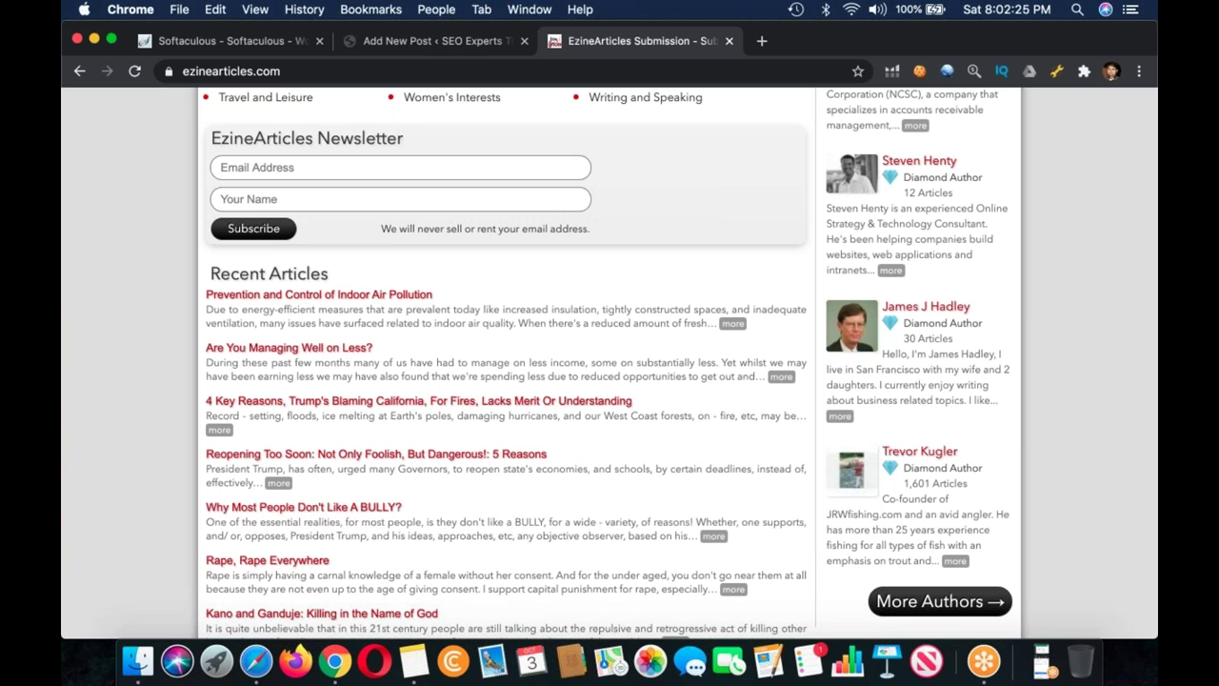
{"action": "scroll", "coordinate": [609, 362], "scroll_direction": "down", "scroll_amount": 5}
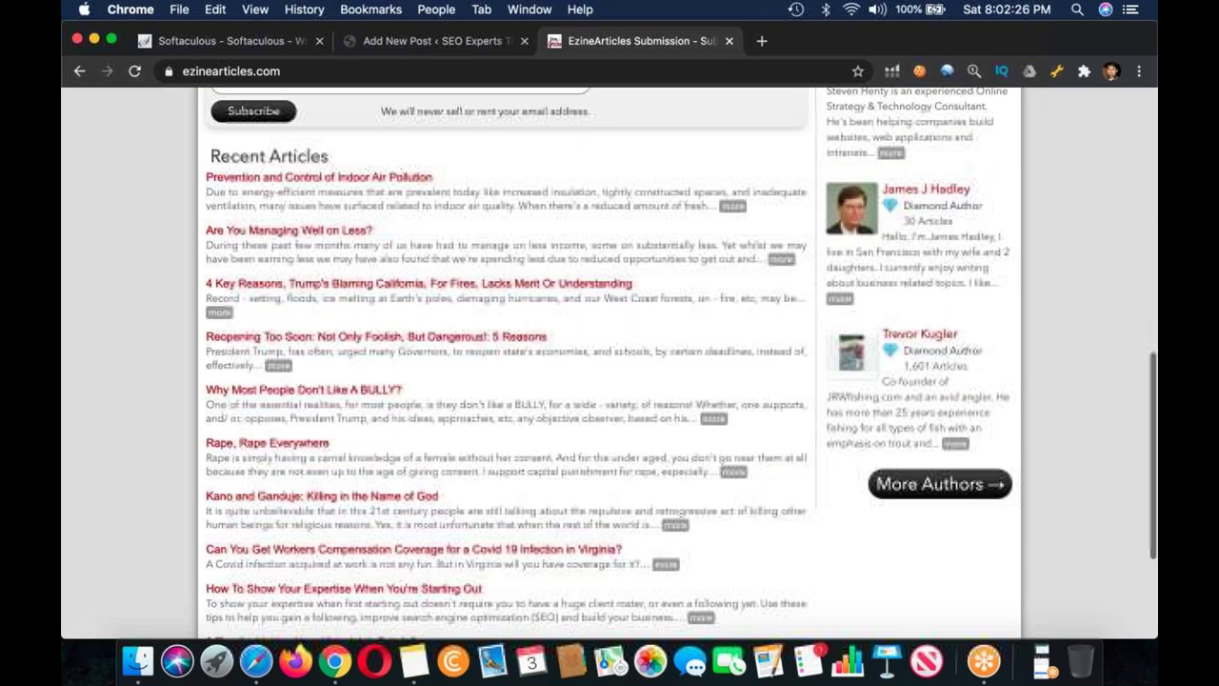
{"action": "scroll", "coordinate": [610, 362], "scroll_direction": "down", "scroll_amount": 2}
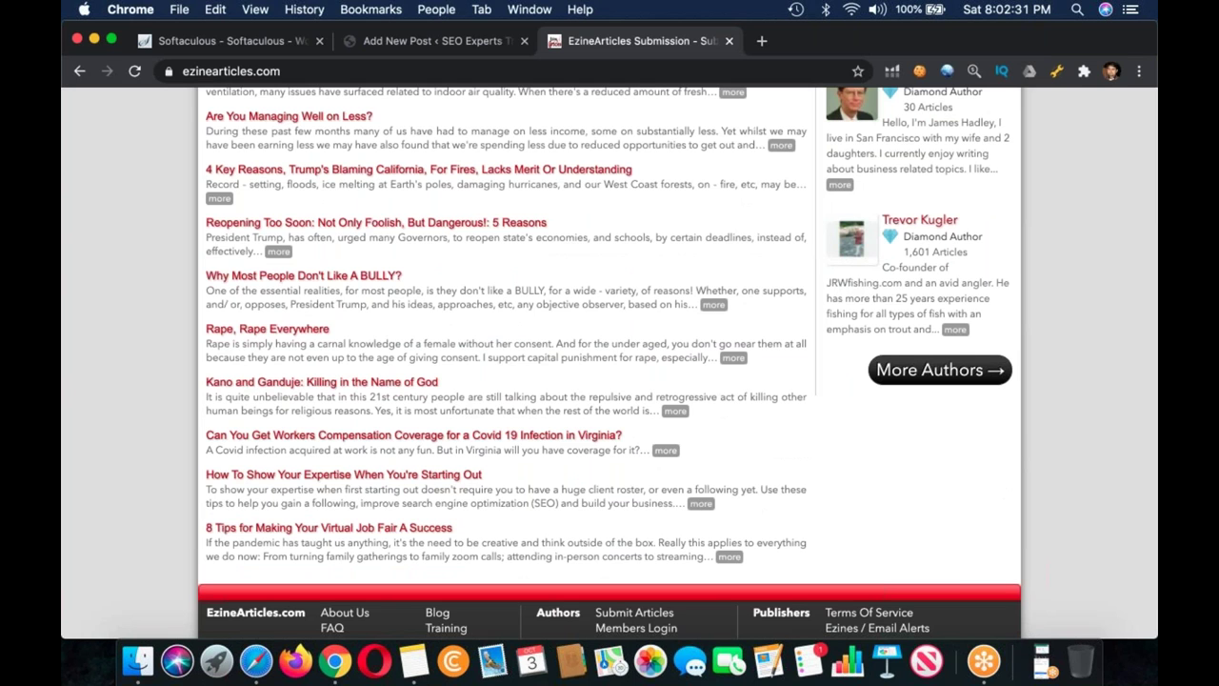
- Open the article "Can You Get Workers Compensation Coverage for a Covid 19 Infection in Virginia?" and copy its headline into the WordPress post title
{"action": "left_click", "coordinate": [413, 434]}
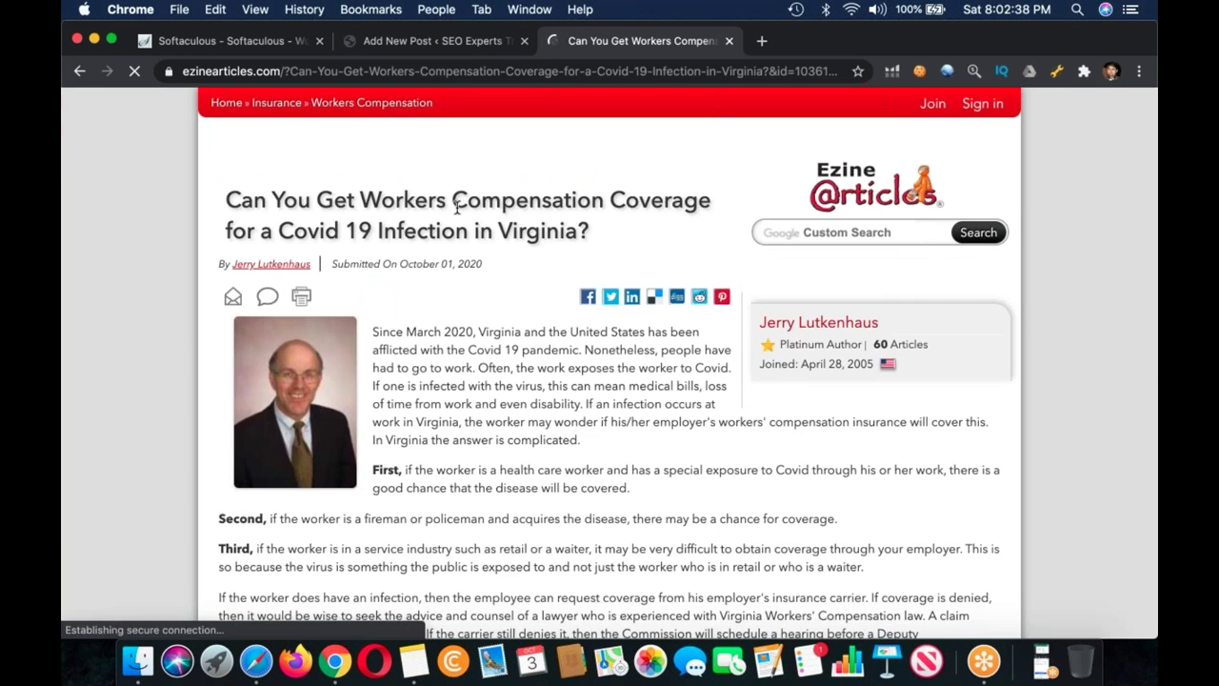
{"action": "triple_click", "coordinate": [505, 201]}
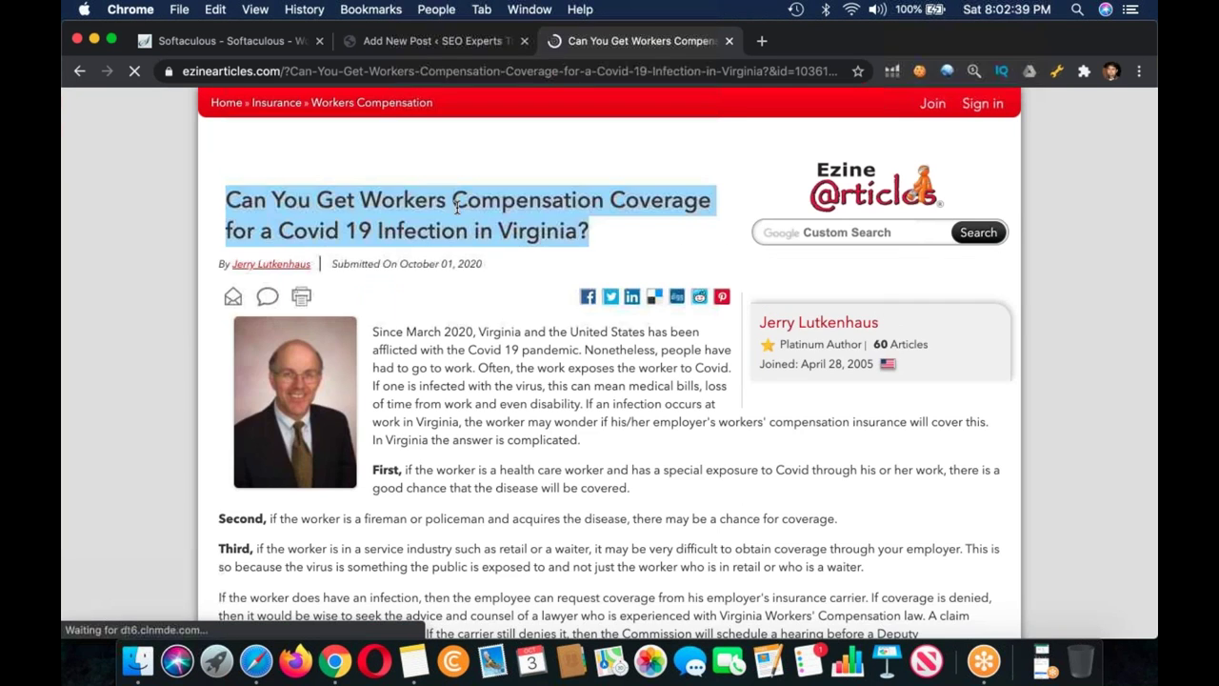
{"action": "key", "text": "super+c"}
{"action": "key", "text": "super+2"}
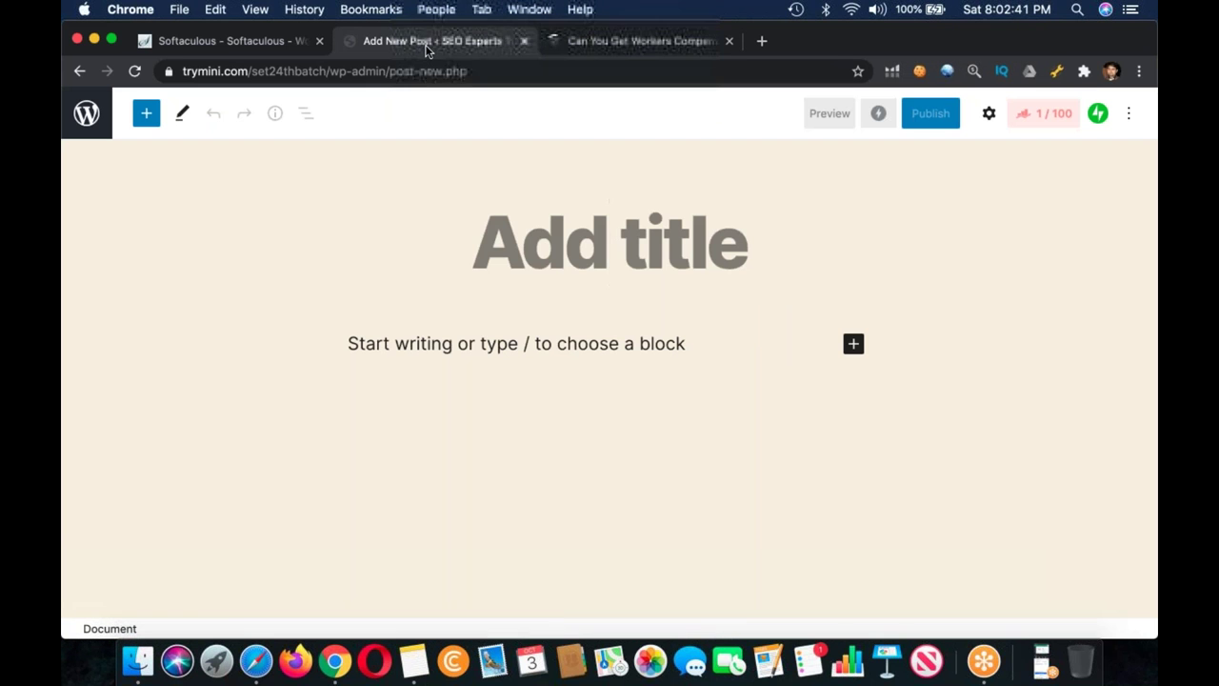
{"action": "left_click", "coordinate": [512, 258]}
{"action": "key", "text": "super+v"}
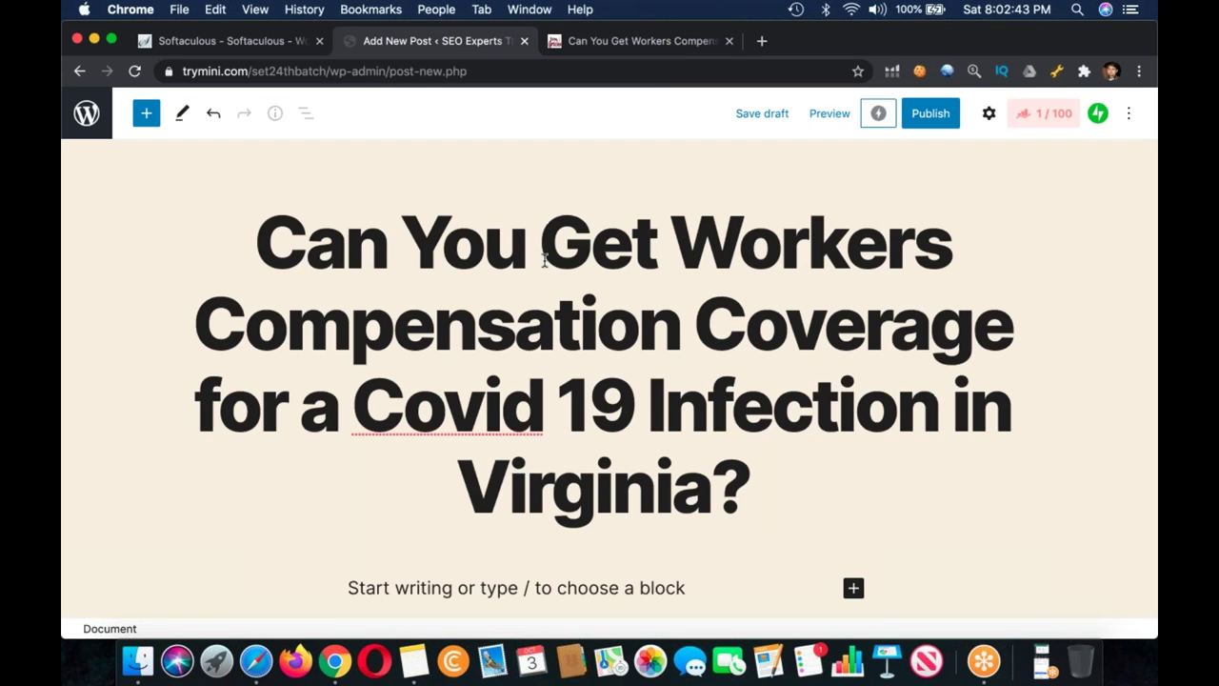
- Switch to Notes and add the heading "How to Deal with Article Writer?" below the On-Page SEO list
{"action": "left_click", "coordinate": [667, 44]}
{"action": "left_click", "coordinate": [415, 661]}
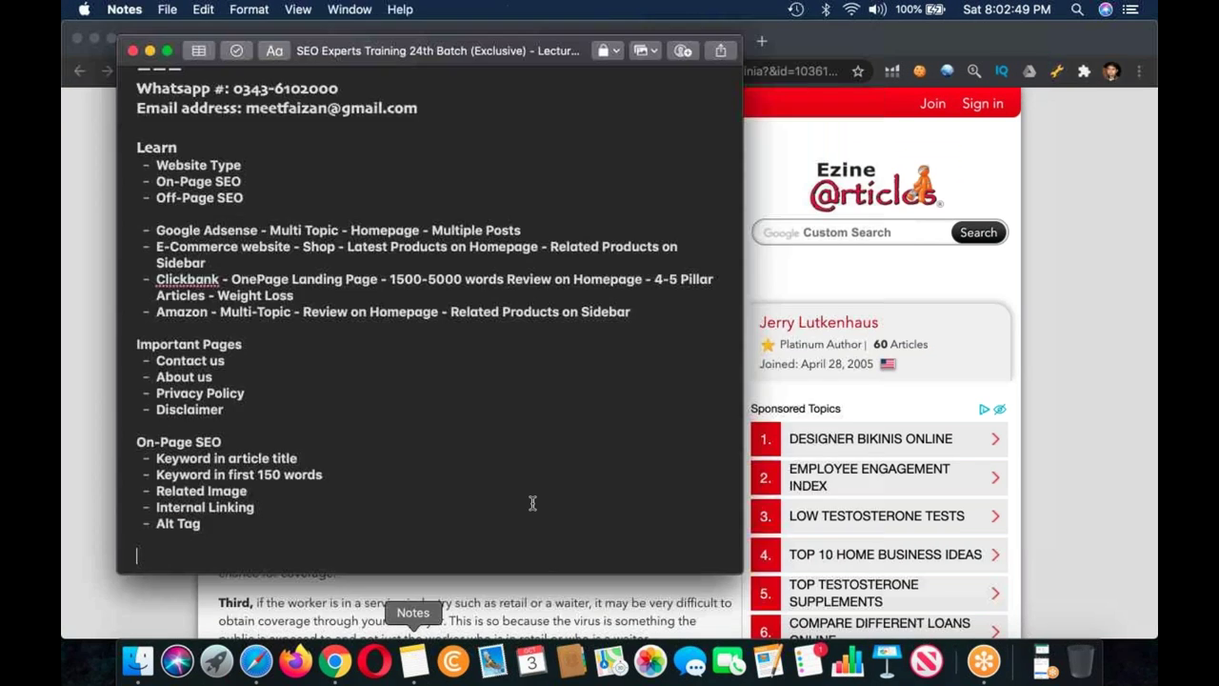
{"action": "type", "text": "How to "}
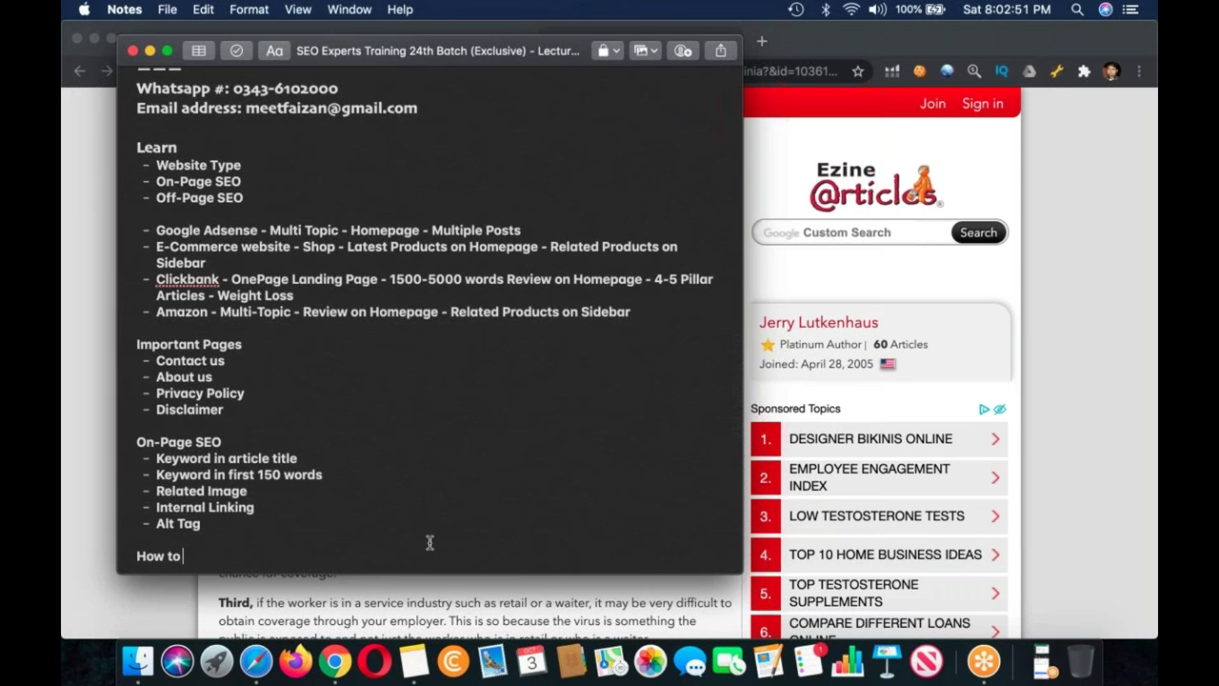
{"action": "type", "text": "Deal with Artic"}
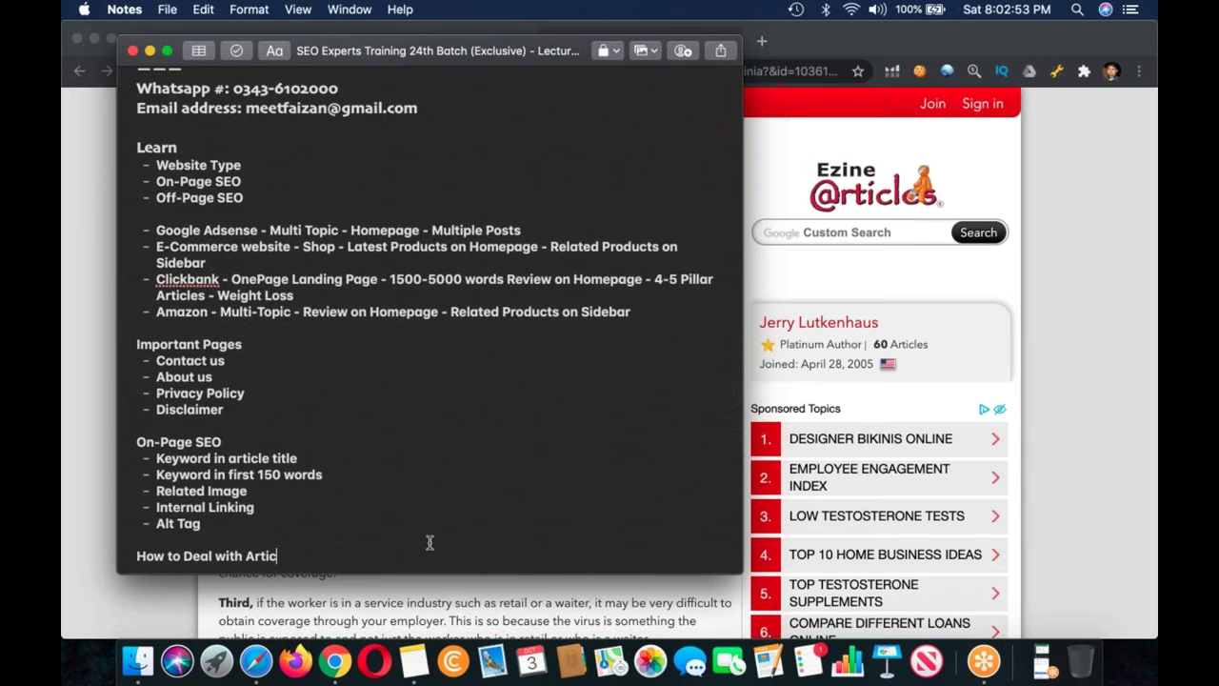
{"action": "type", "text": "le Writer?"}
{"action": "key", "text": "Return"}
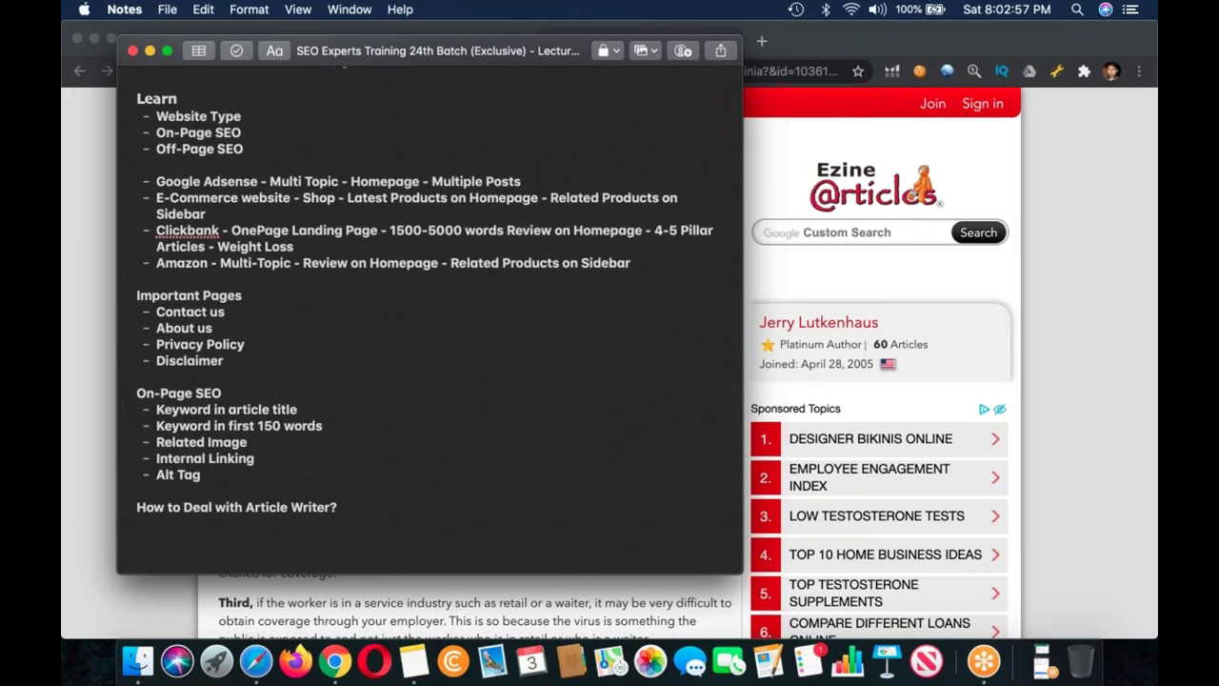
- Return to the post draft in Chrome, dismissing the ad overlay, and copy the keyword "Covid 19 Infection" from its title
{"action": "key", "text": "super+Tab"}
{"action": "mouse_move", "coordinate": [462, 42]}
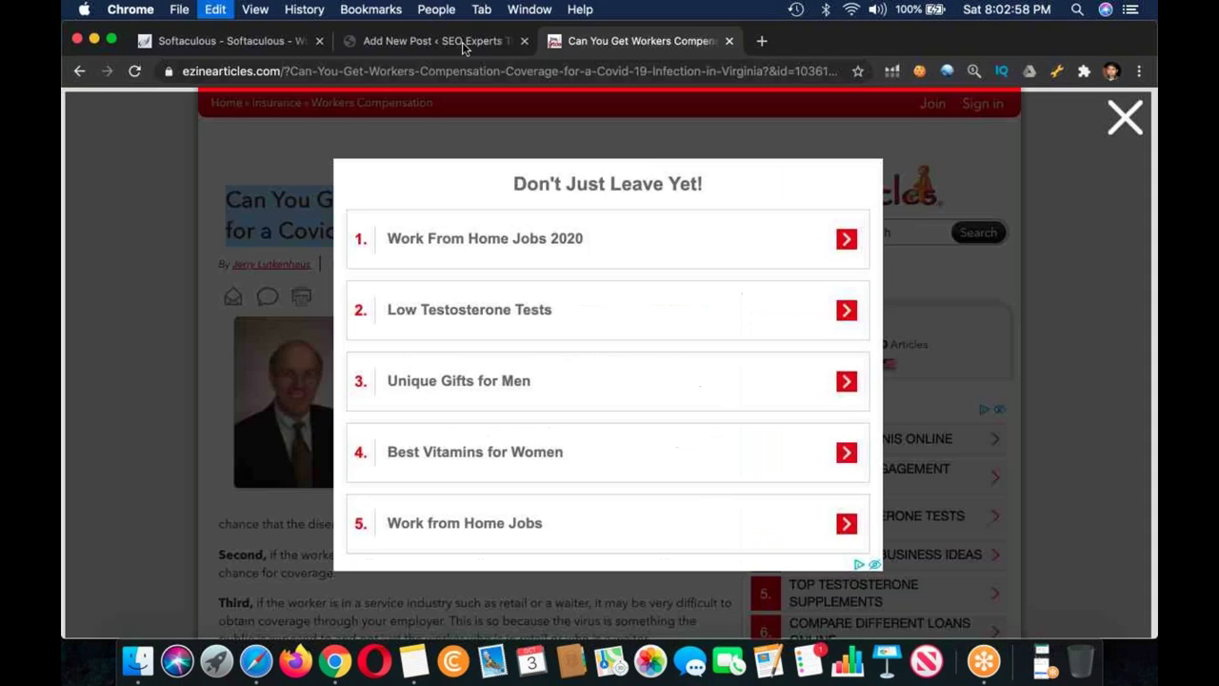
{"action": "left_click", "coordinate": [1124, 118]}
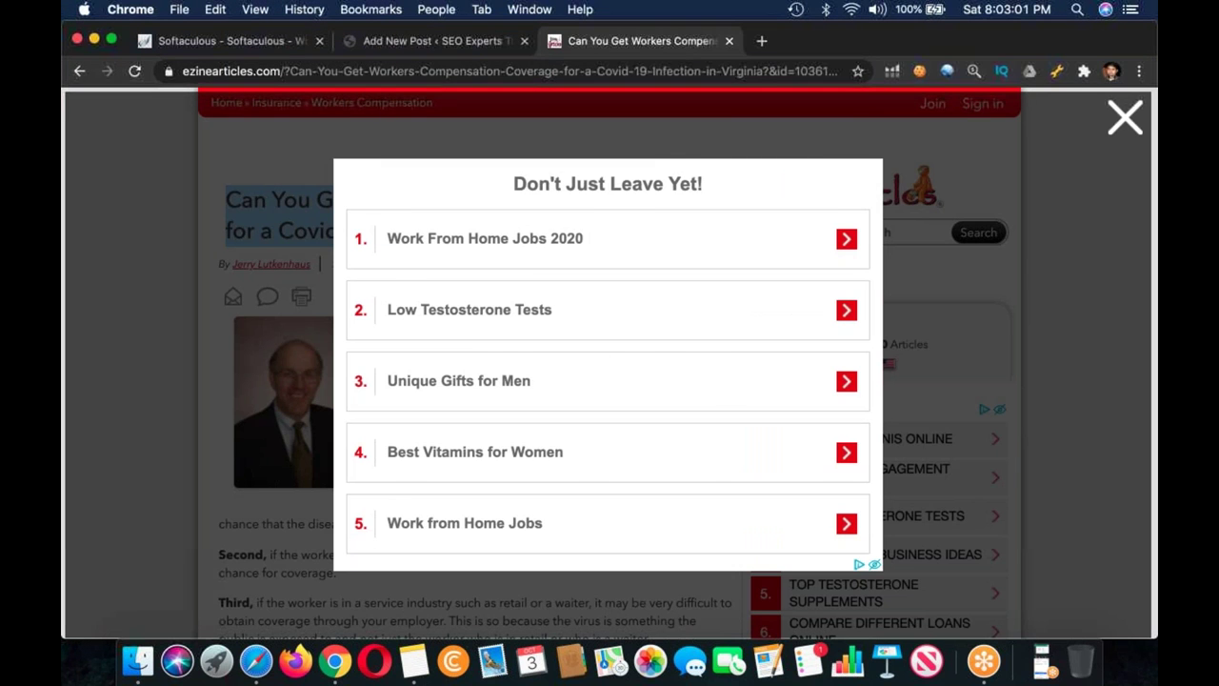
{"action": "left_click", "coordinate": [455, 38]}
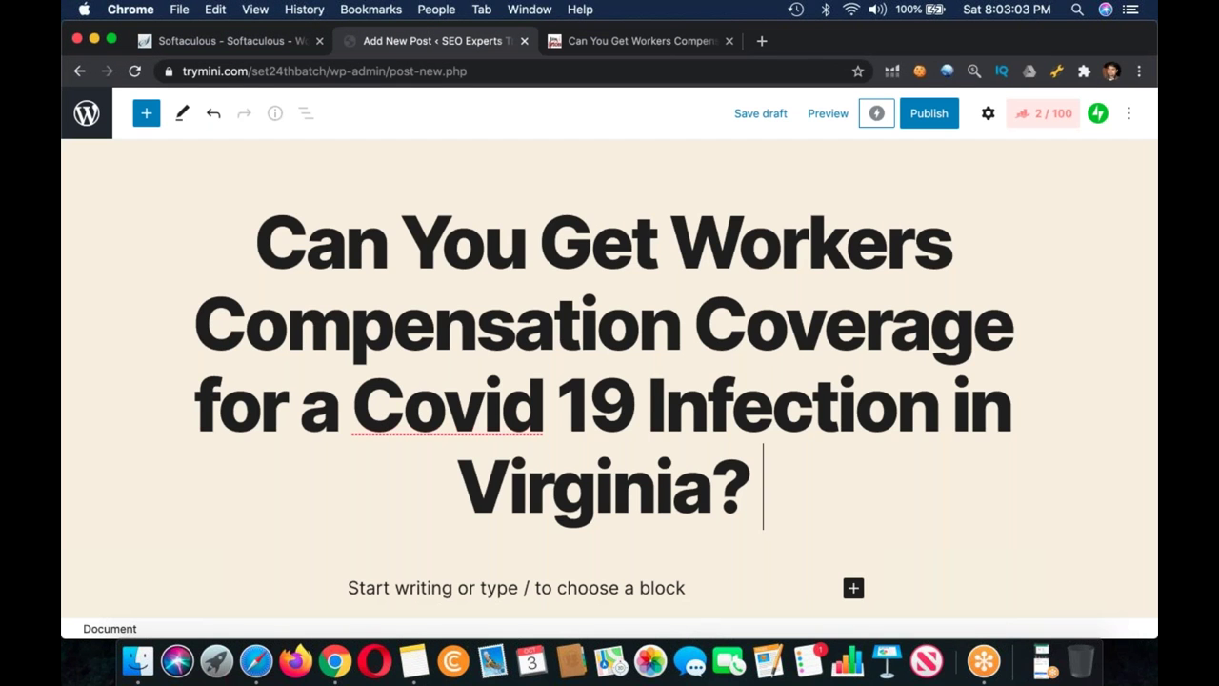
{"action": "scroll", "coordinate": [610, 333], "scroll_direction": "down", "scroll_amount": 3}
{"action": "scroll", "coordinate": [648, 240], "scroll_direction": "up", "scroll_amount": 2}
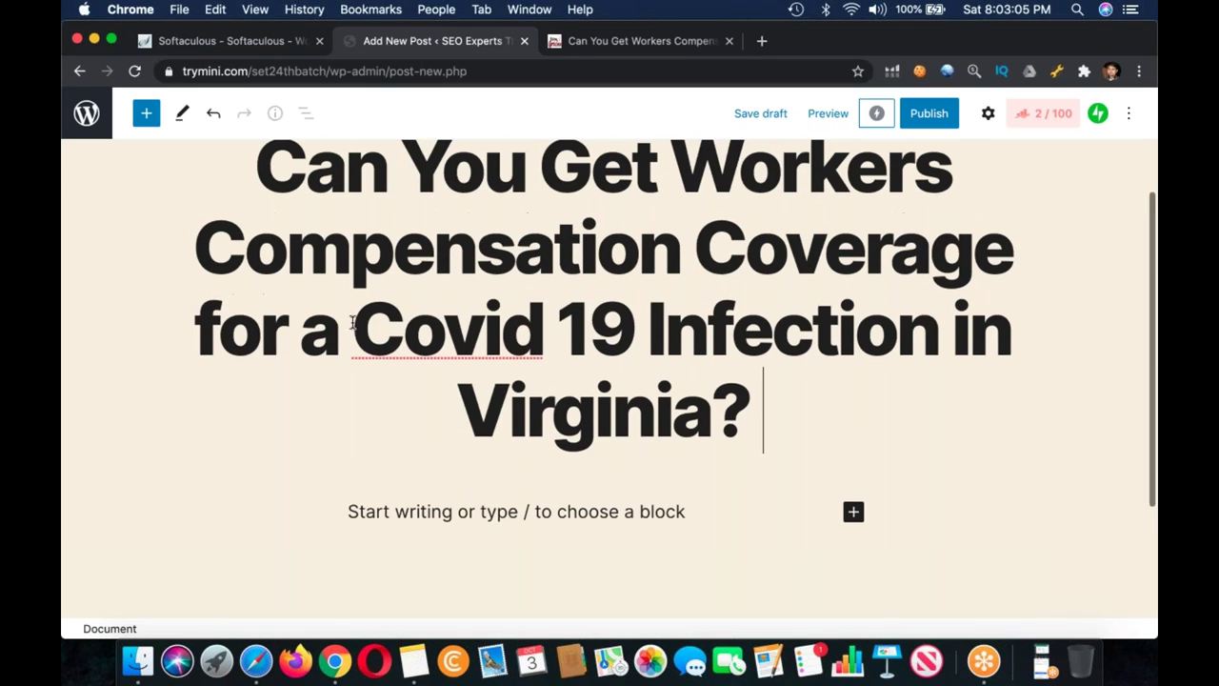
{"action": "left_click", "coordinate": [578, 340]}
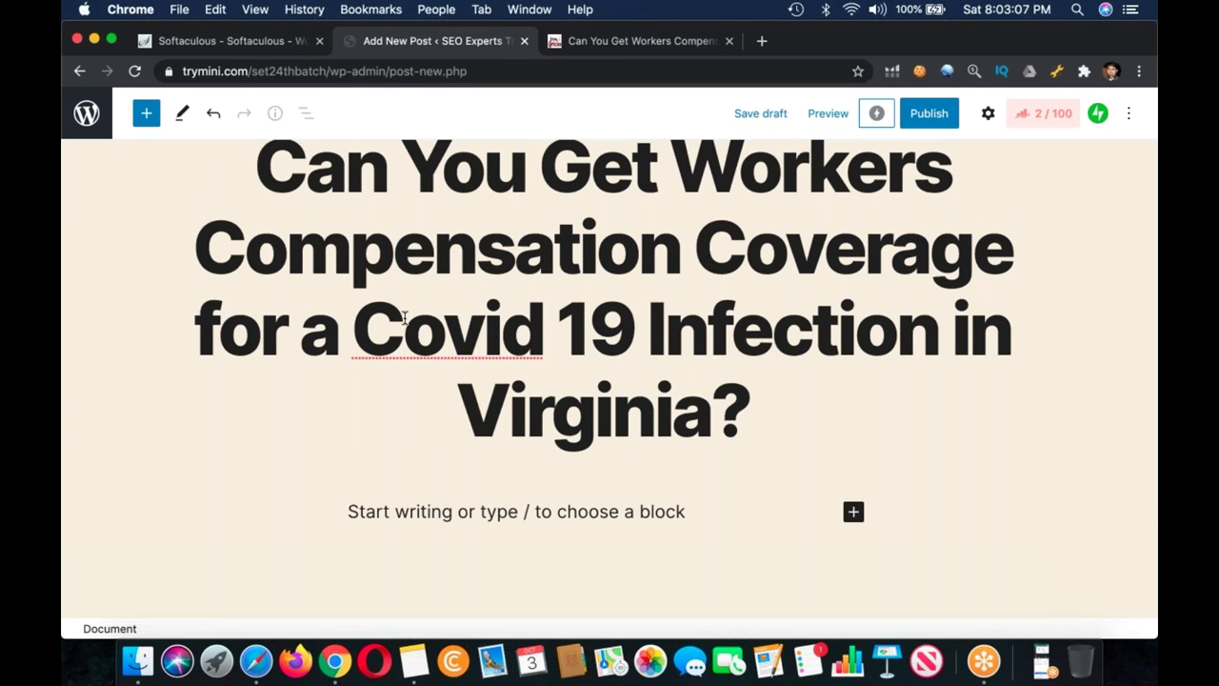
{"action": "left_click_drag", "start_coordinate": [404, 336], "coordinate": [932, 334]}
{"action": "left_click", "coordinate": [939, 327]}
{"action": "left_click", "coordinate": [361, 329], "text": "shift"}
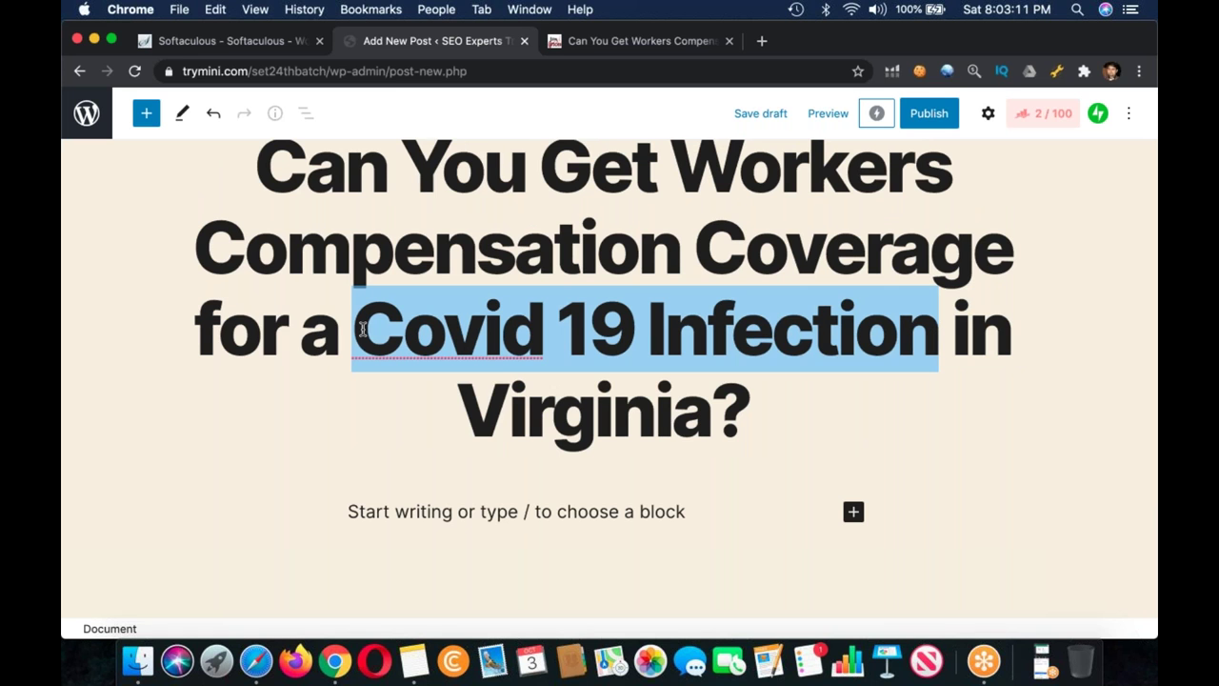
{"action": "key", "text": "super+c"}
- Copy the source article's body from its opening paragraph through the author's closing biography paragraph
{"action": "left_click", "coordinate": [592, 46]}
{"action": "left_click_drag", "start_coordinate": [373, 332], "coordinate": [475, 489]}
{"action": "scroll", "coordinate": [514, 381], "scroll_direction": "down", "scroll_amount": 10}
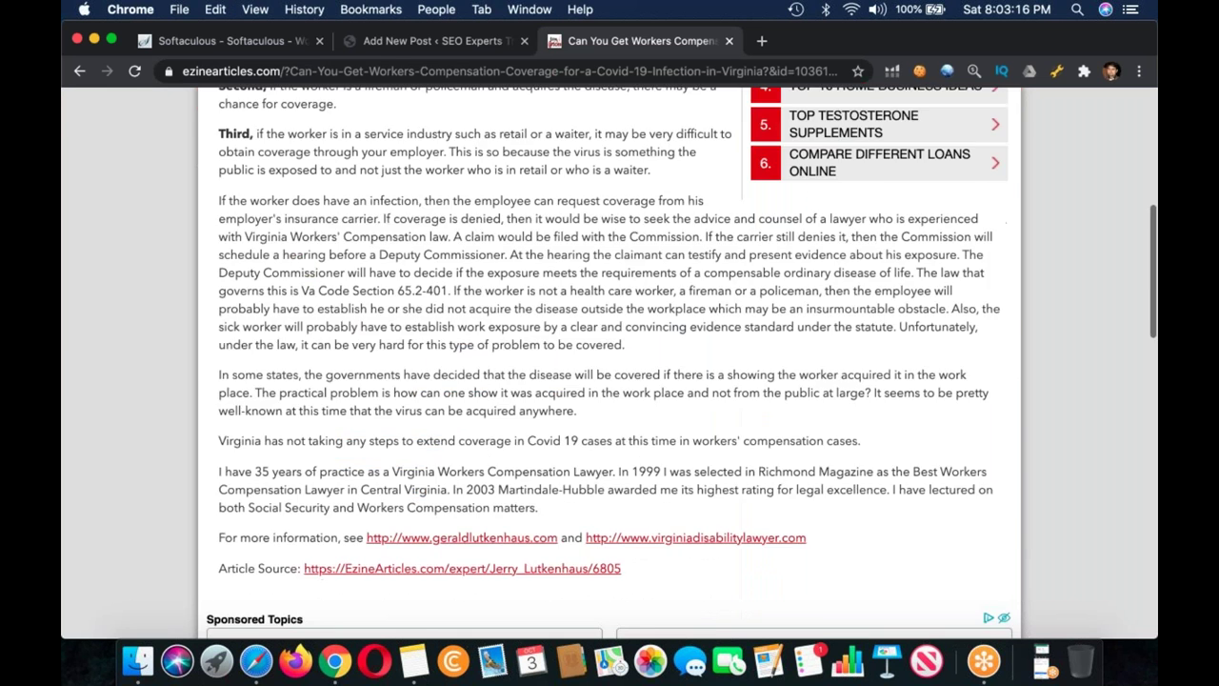
{"action": "left_click", "coordinate": [547, 220], "text": "shift"}
{"action": "key", "text": "super+c"}
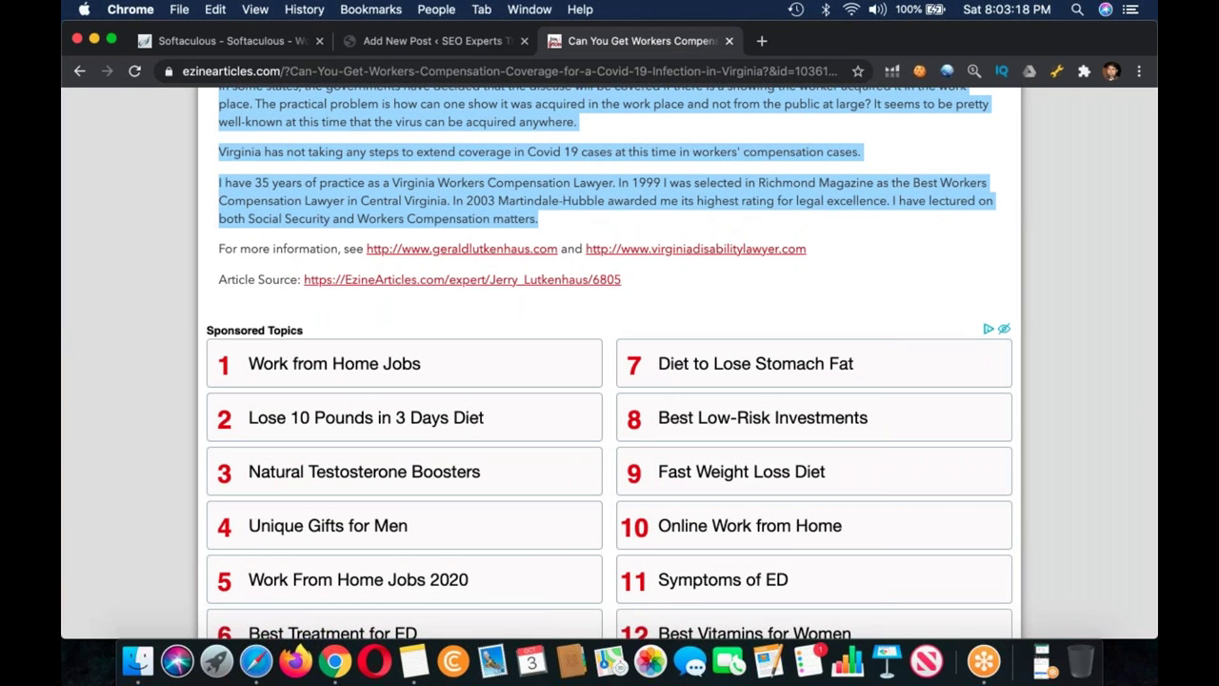
- Open unsplash.com in a new tab
{"action": "left_click", "coordinate": [762, 41]}
{"action": "type", "text": "uns"}
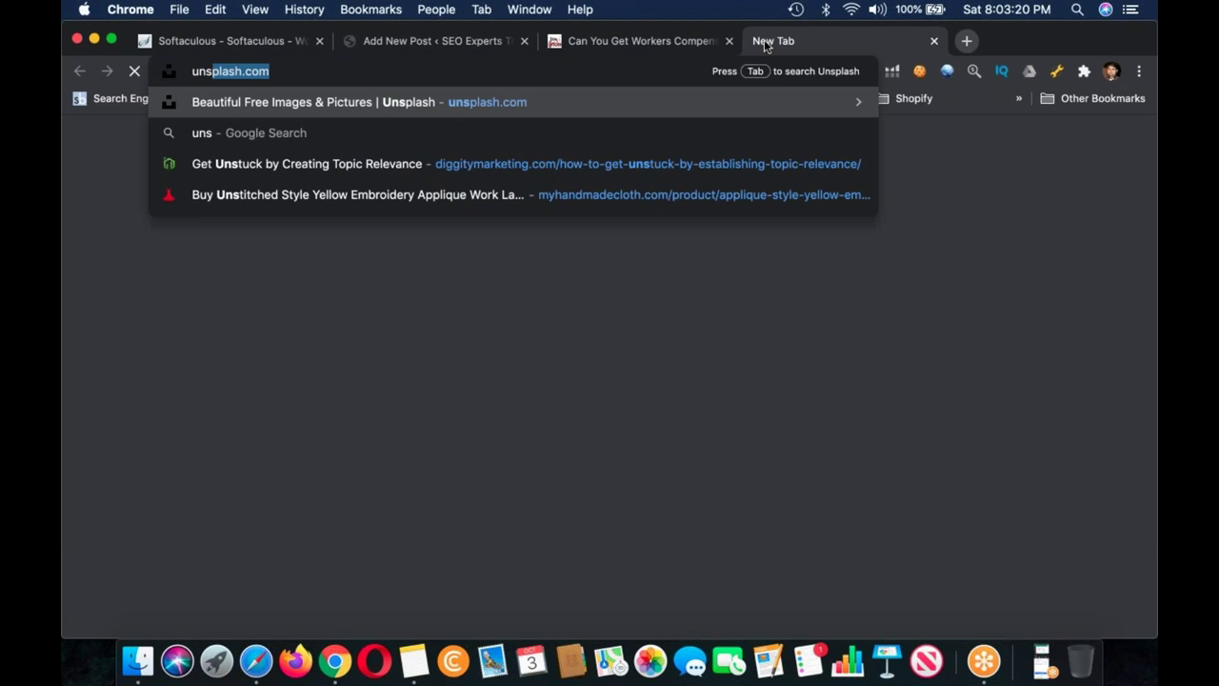
{"action": "key", "text": "Return"}
- Paste the copied article text into the body of the new WordPress post
{"action": "left_click", "coordinate": [572, 41]}
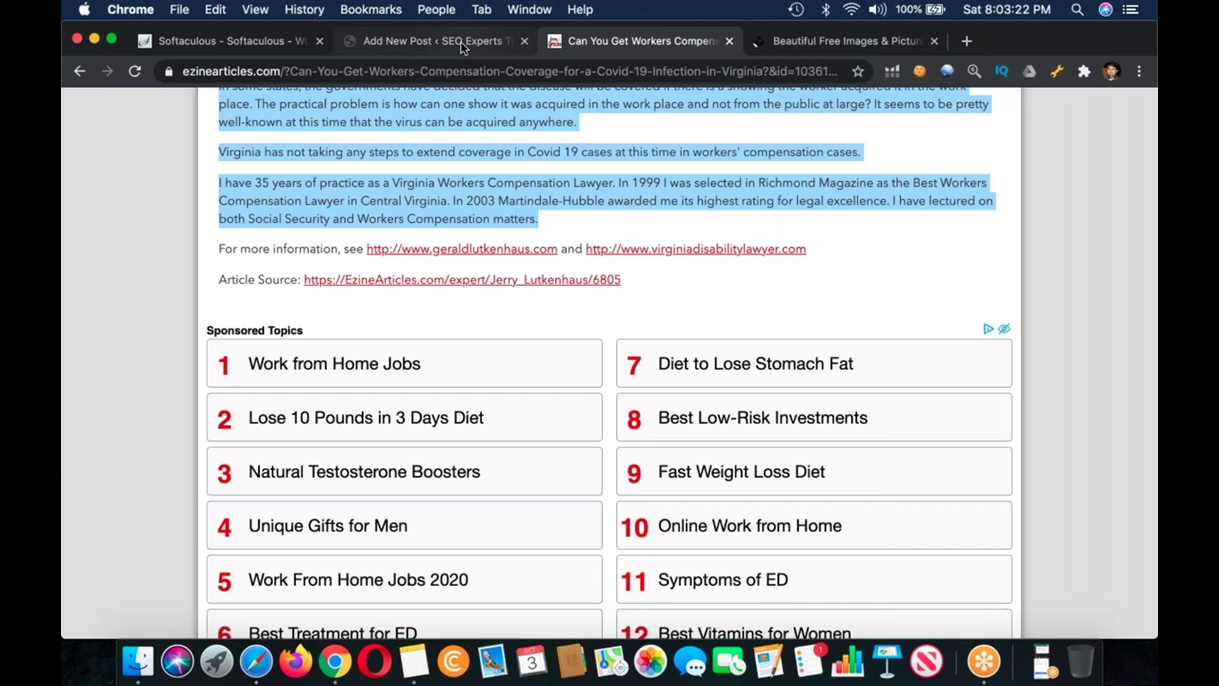
{"action": "left_click", "coordinate": [463, 43]}
{"action": "scroll", "coordinate": [463, 446], "scroll_direction": "down", "scroll_amount": 1}
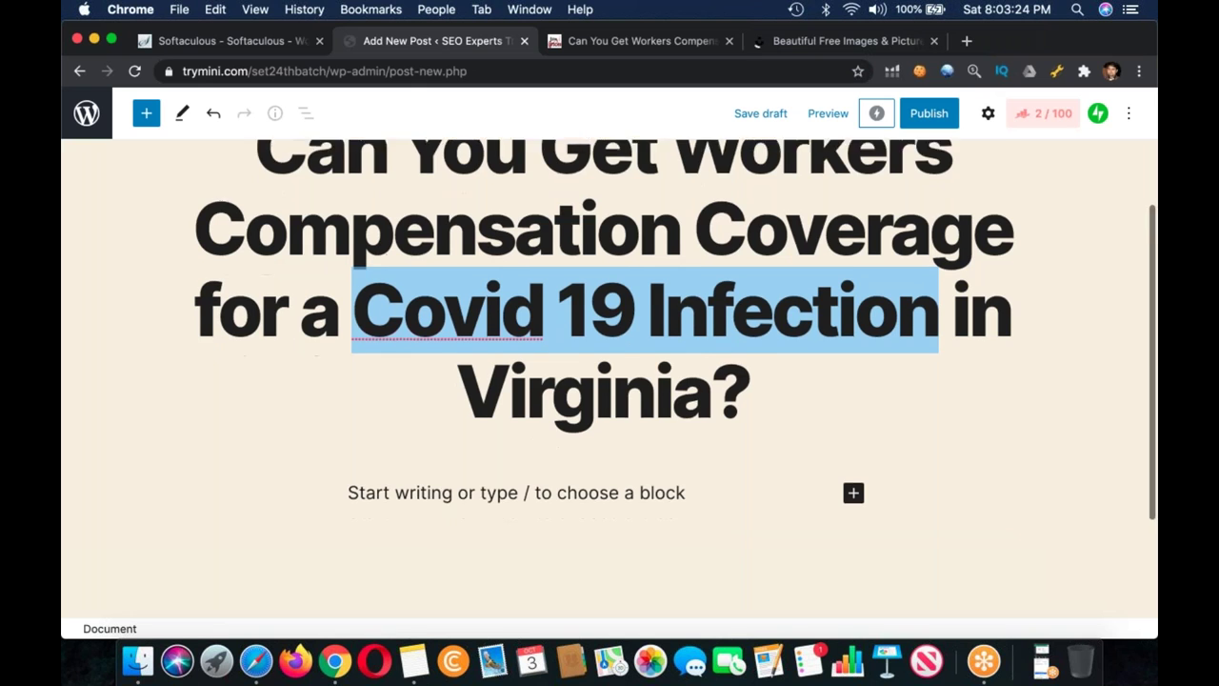
{"action": "scroll", "coordinate": [483, 426], "scroll_direction": "down", "scroll_amount": 2}
{"action": "left_click", "coordinate": [539, 441]}
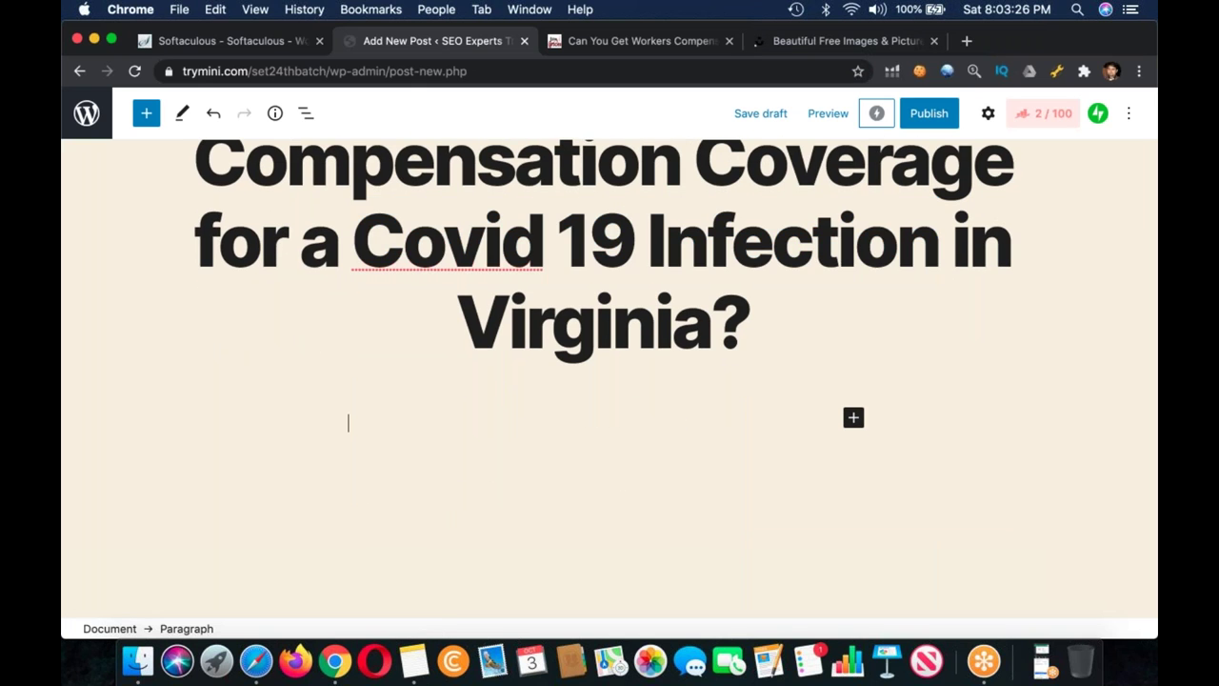
{"action": "key", "text": "super+v"}
- Delete the author's biography paragraph at the end of the post, which begins "I have 35 years of practice"
{"action": "key", "text": "super+shift+Left"}
{"action": "key", "text": "BackSpace"}
{"action": "key", "text": "BackSpace"}
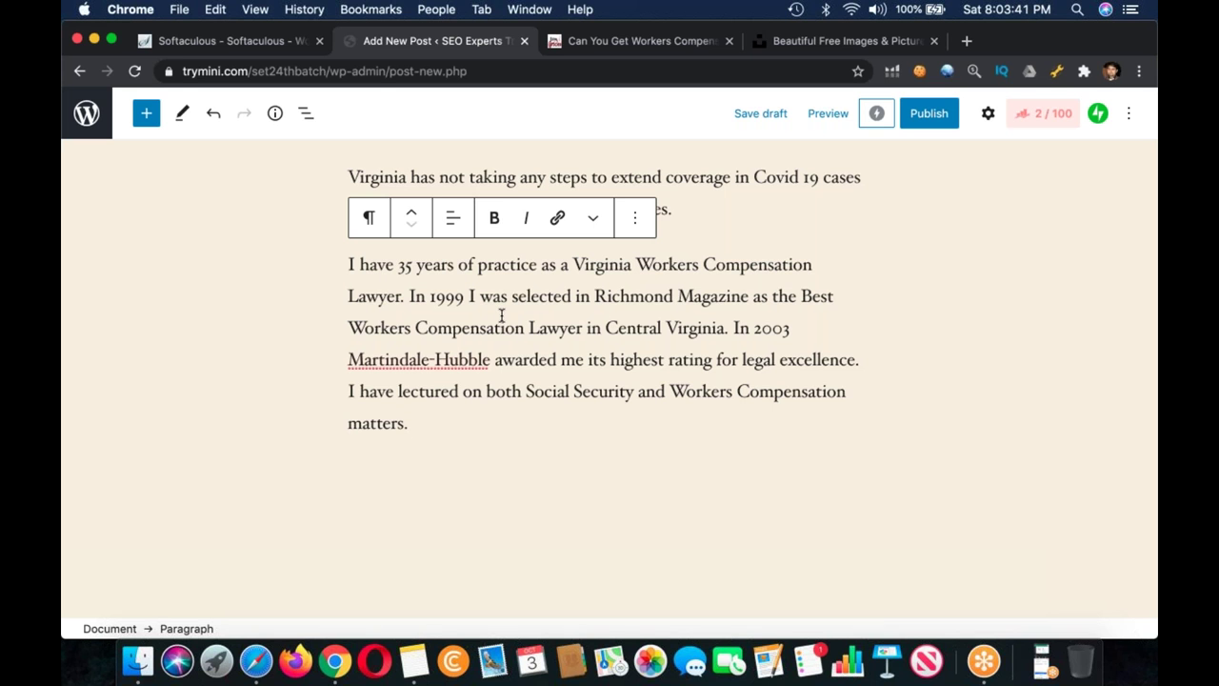
{"action": "scroll", "coordinate": [501, 315], "scroll_direction": "up", "scroll_amount": 3}
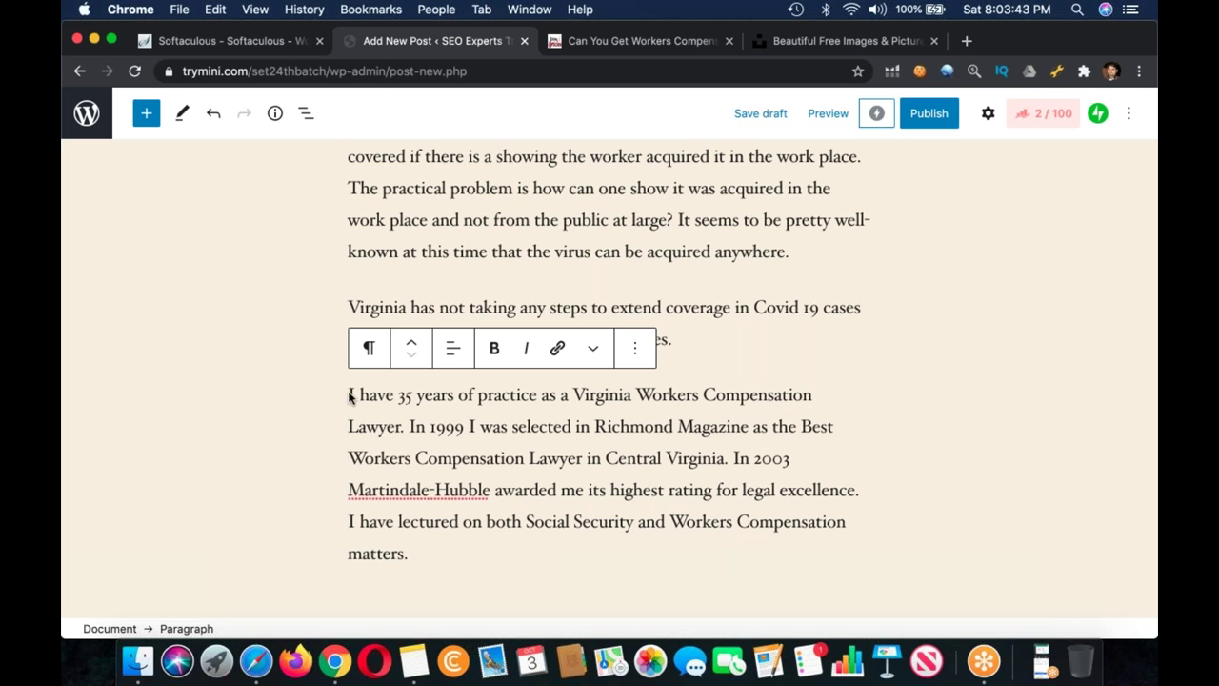
{"action": "key", "text": "super+a"}
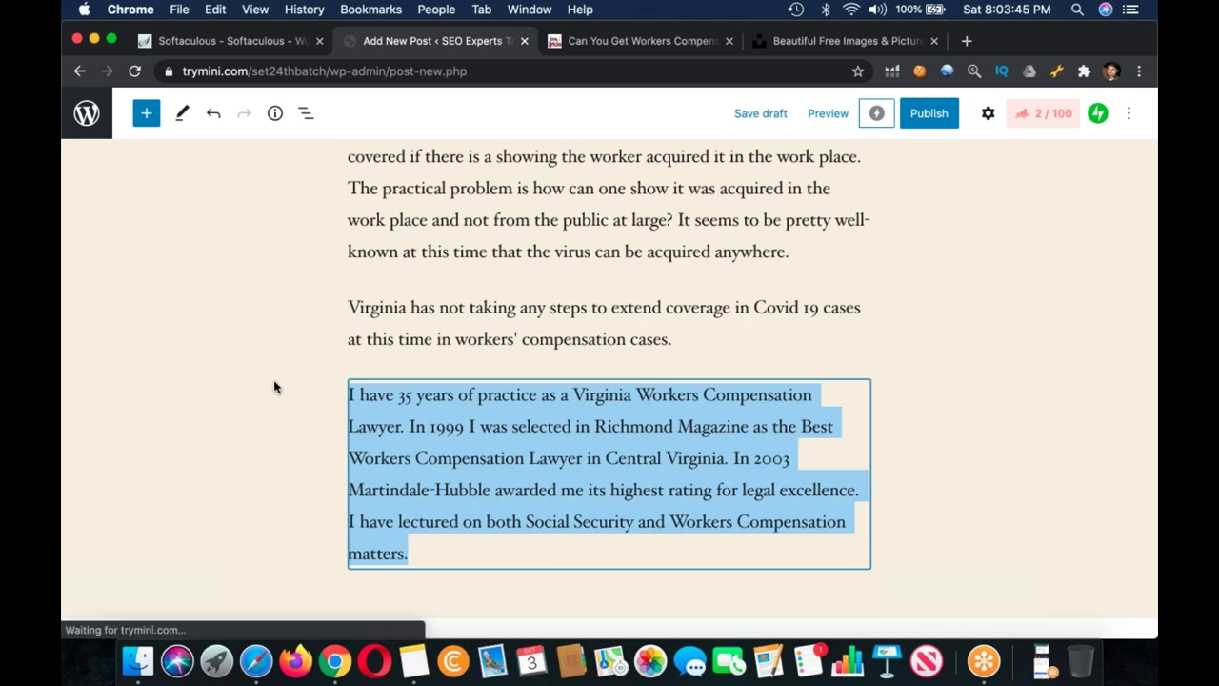
{"action": "key", "text": "BackSpace"}
{"action": "key", "text": "BackSpace"}
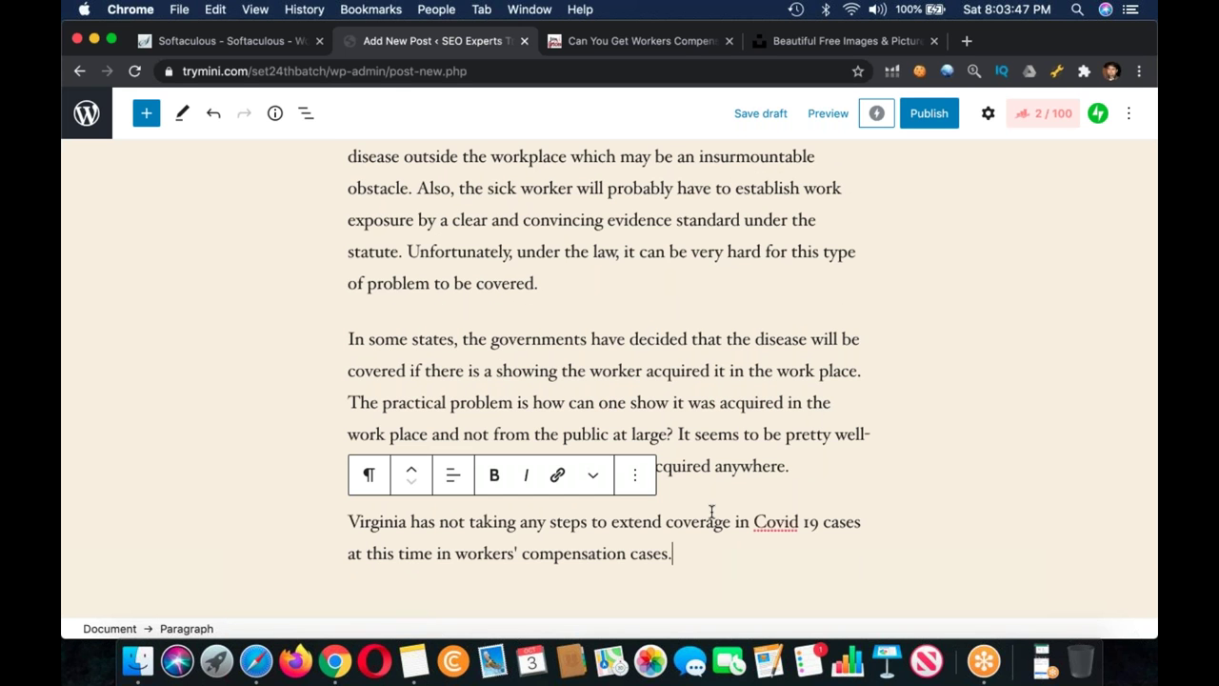
- Search the post page for "covid 19" and step through its occurrences
{"action": "scroll", "coordinate": [738, 544], "scroll_direction": "up", "scroll_amount": 15}
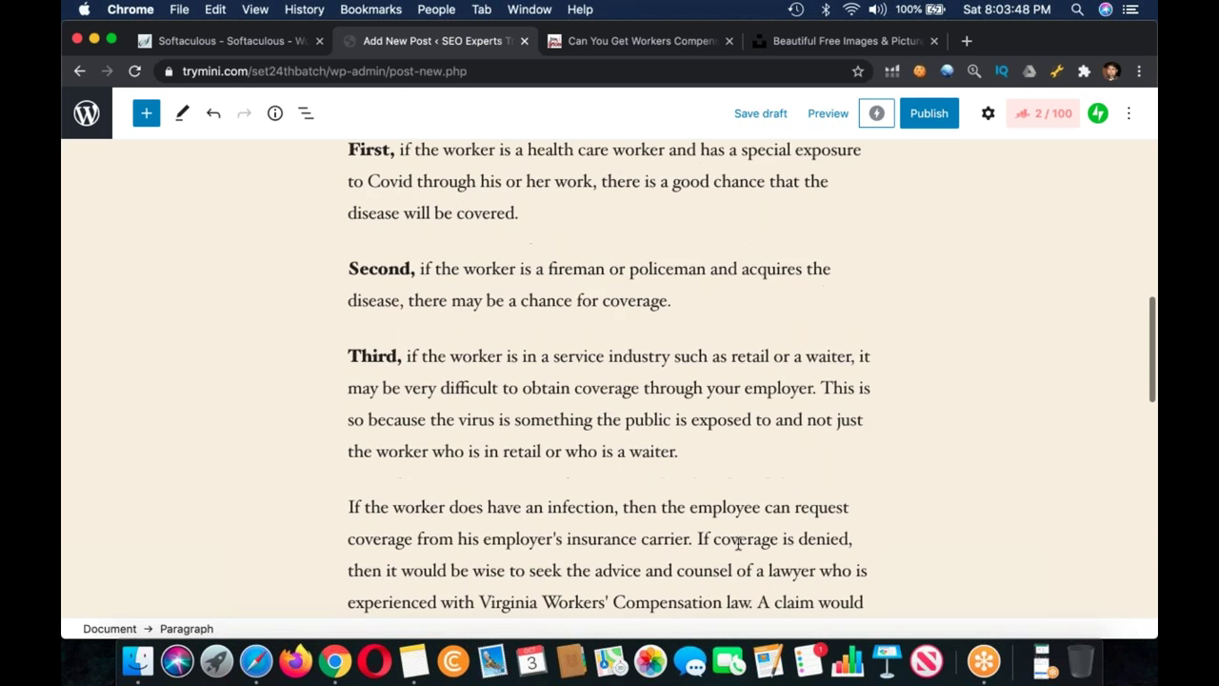
{"action": "key", "text": "super+f"}
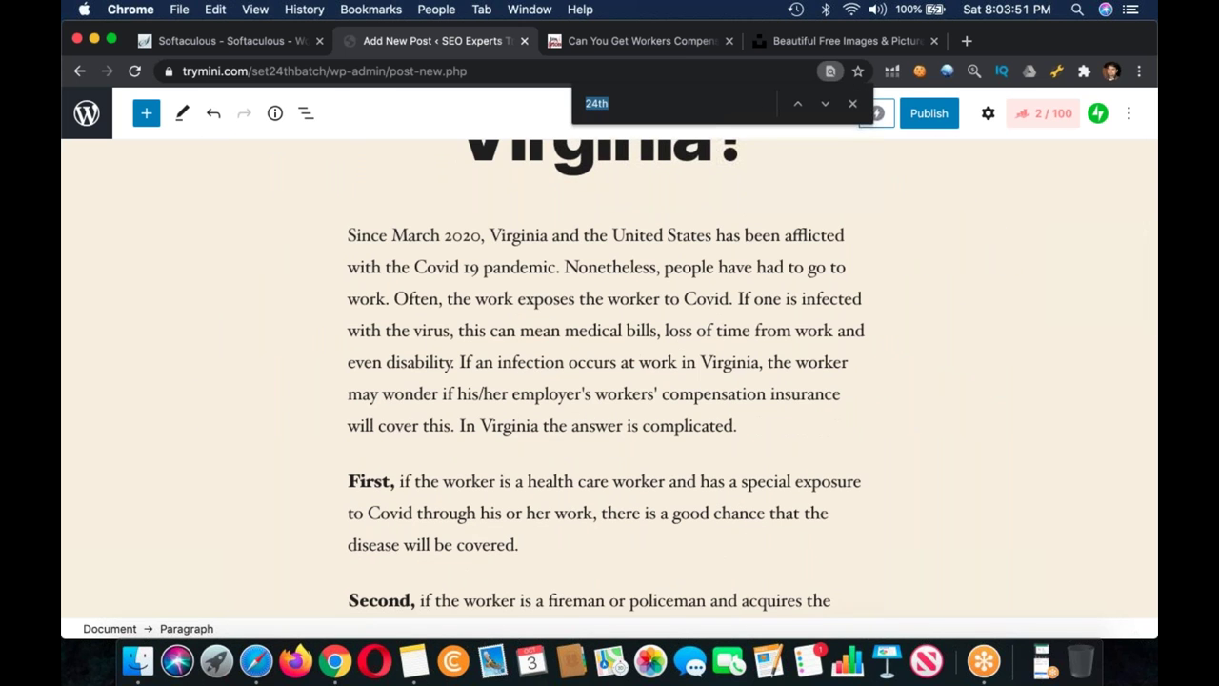
{"action": "type", "text": "covid 19"}
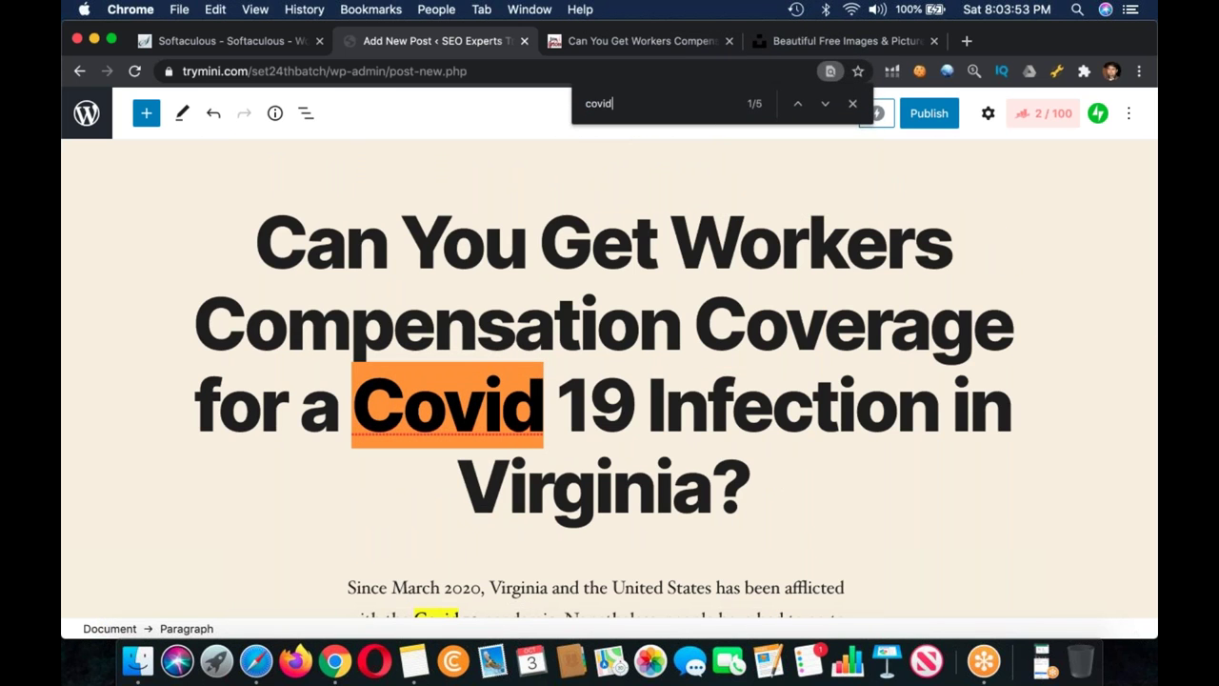
{"action": "key", "text": "Return"}
{"action": "key", "text": "Return"}
{"action": "key", "text": "Return"}
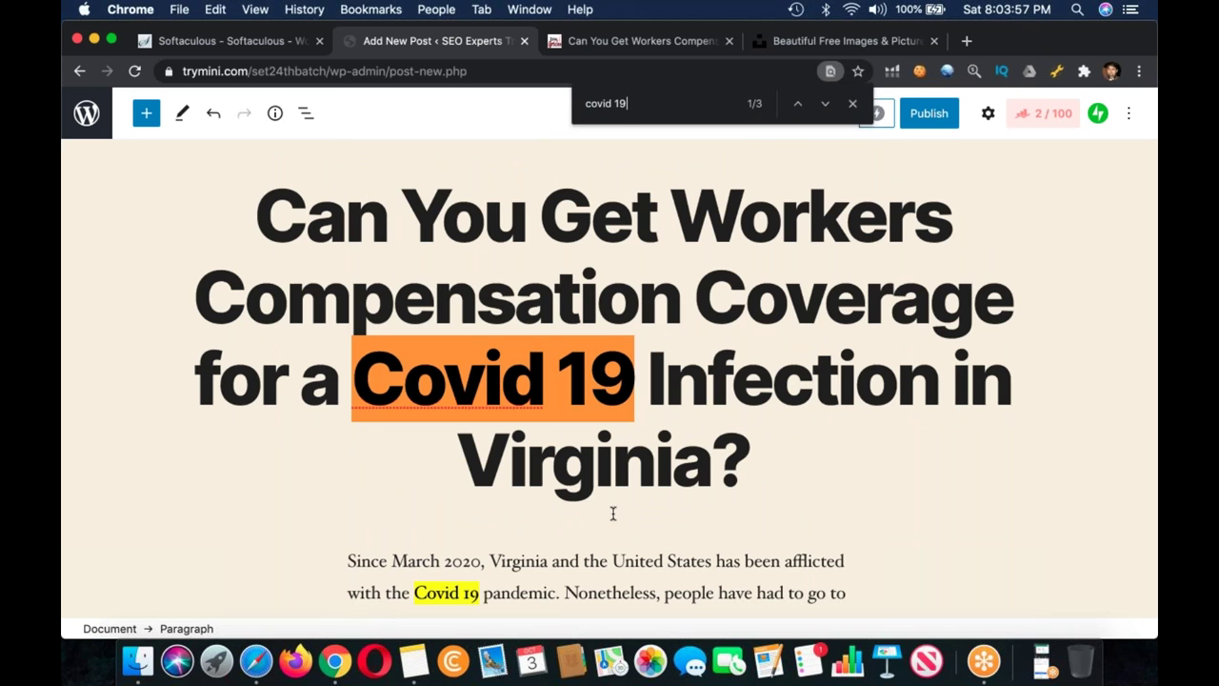
- Replace "pandemic" with "infection" after "Covid 19" in the post's first paragraph
{"action": "scroll", "coordinate": [553, 543], "scroll_direction": "down", "scroll_amount": 4}
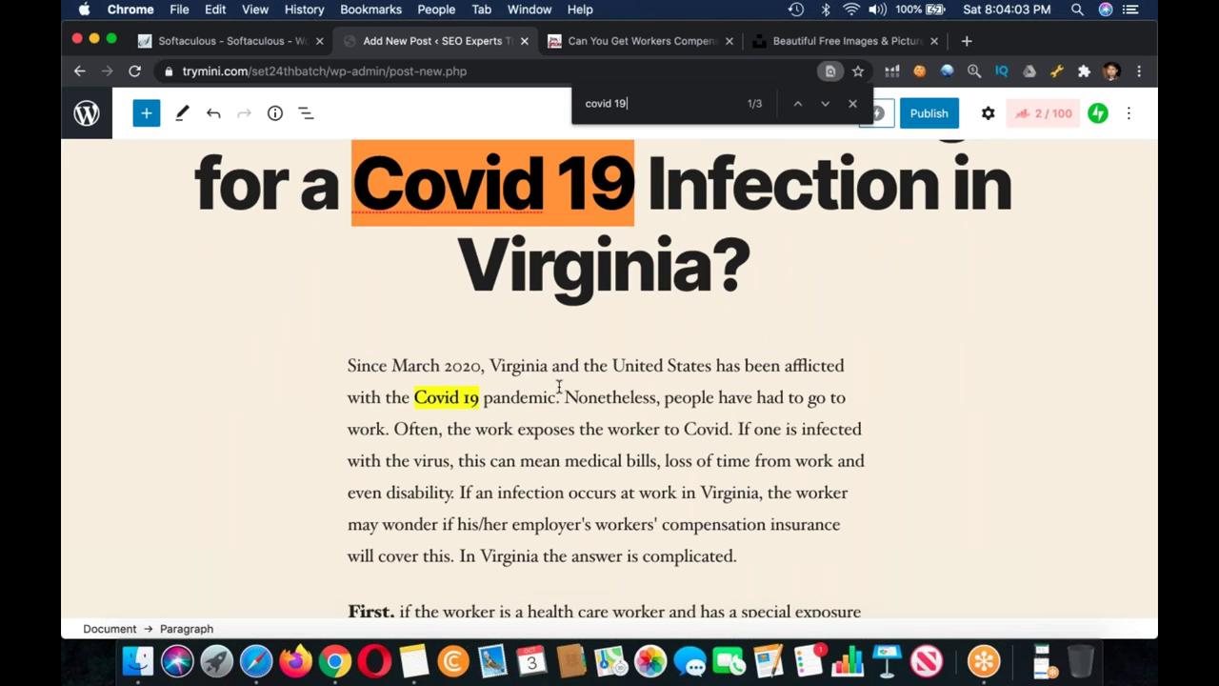
{"action": "double_click", "coordinate": [486, 397]}
{"action": "type", "text": "infection"}
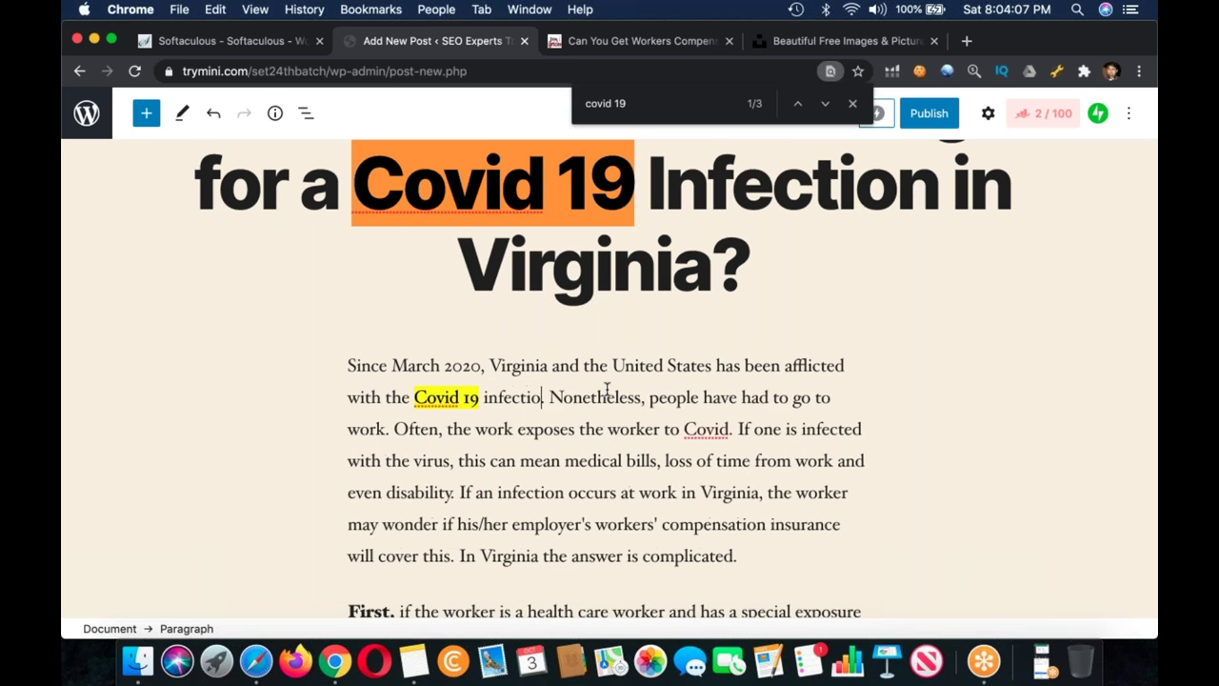
- Highlight the phrase "Covid 19 infection" in the first paragraph to examine the keyword's placement
{"action": "key", "text": "alt+Left"}
{"action": "key", "text": "alt+Left"}
{"action": "key", "text": "alt+Left"}
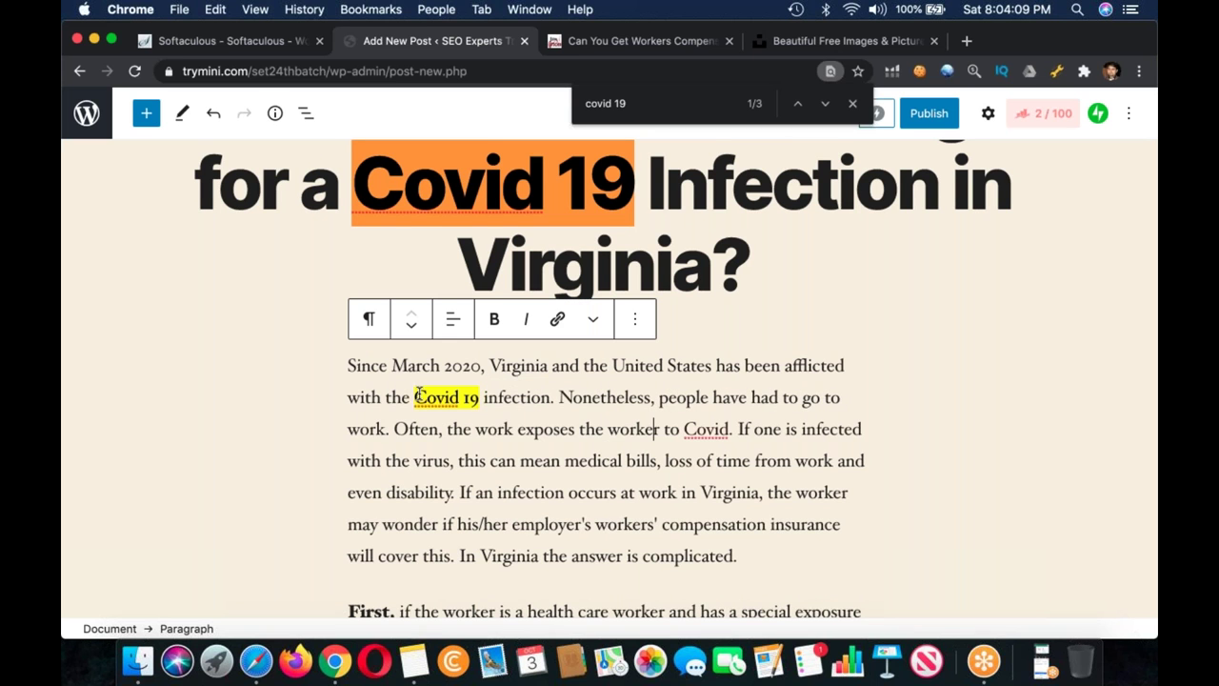
{"action": "key", "text": "shift+Right"}
{"action": "left_click_drag", "start_coordinate": [507, 400], "coordinate": [547, 398]}
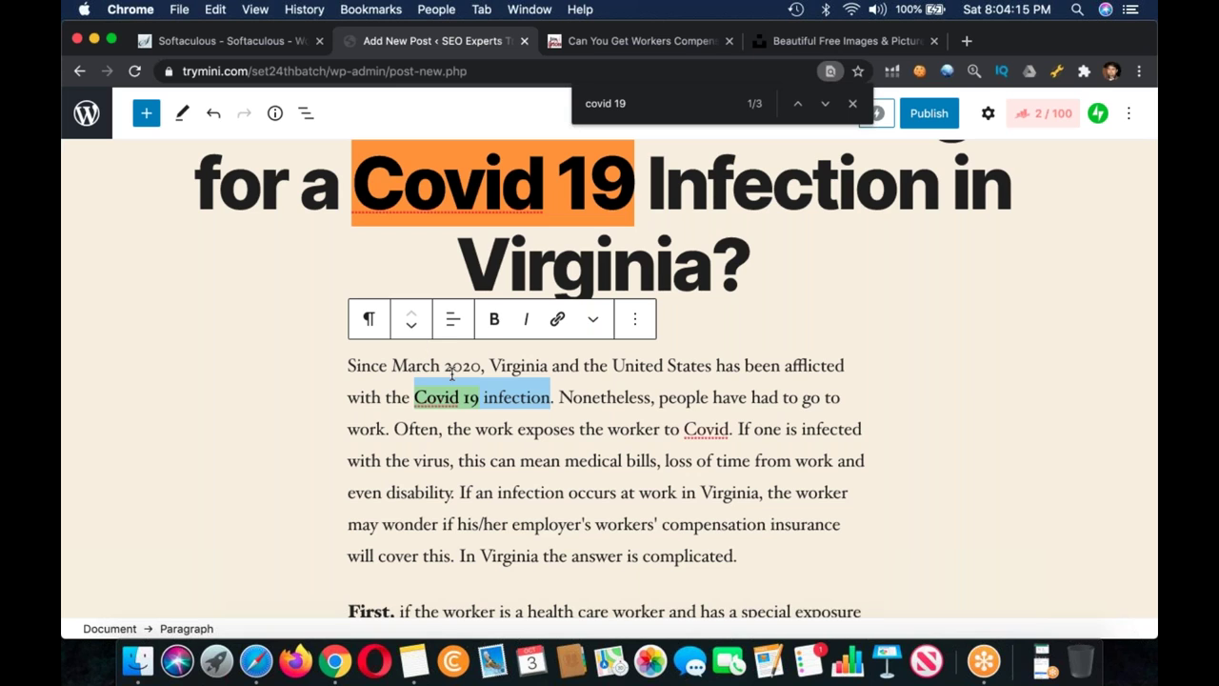
{"action": "left_click", "coordinate": [469, 391]}
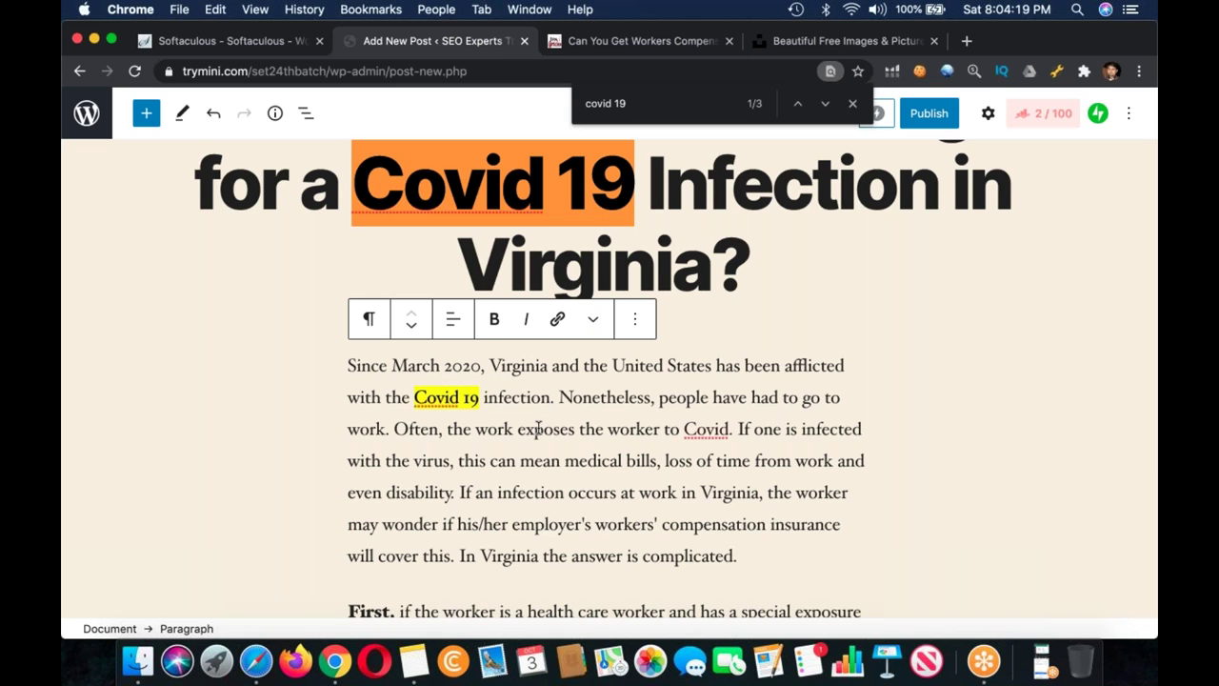
- Search the post page for the full keyword "covid 19 infection"
{"action": "left_click", "coordinate": [487, 203]}
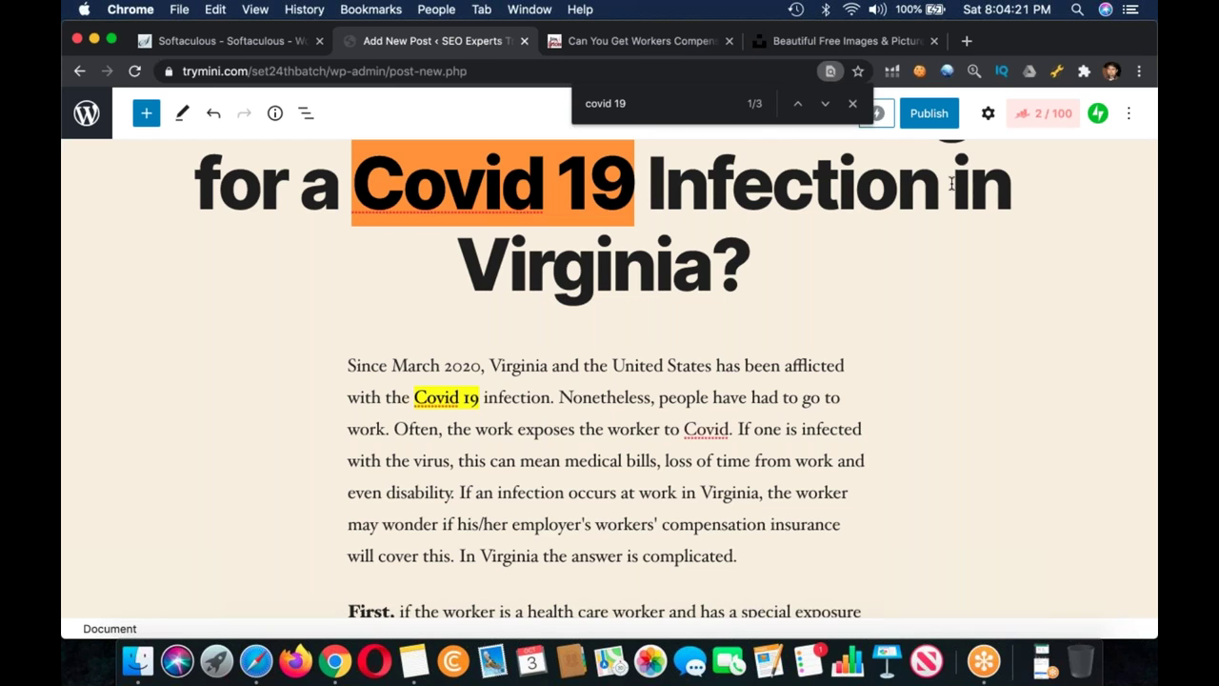
{"action": "key", "text": "BackSpace"}
{"action": "left_click", "coordinate": [691, 104]}
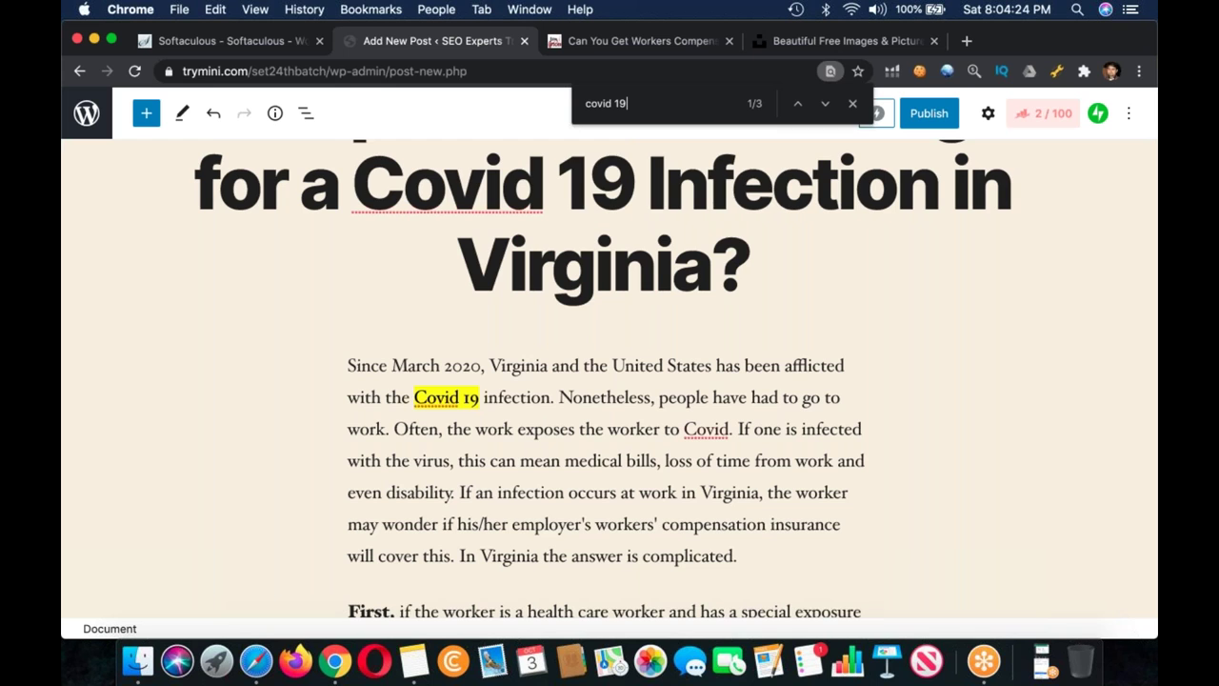
{"action": "type", "text": "infection"}
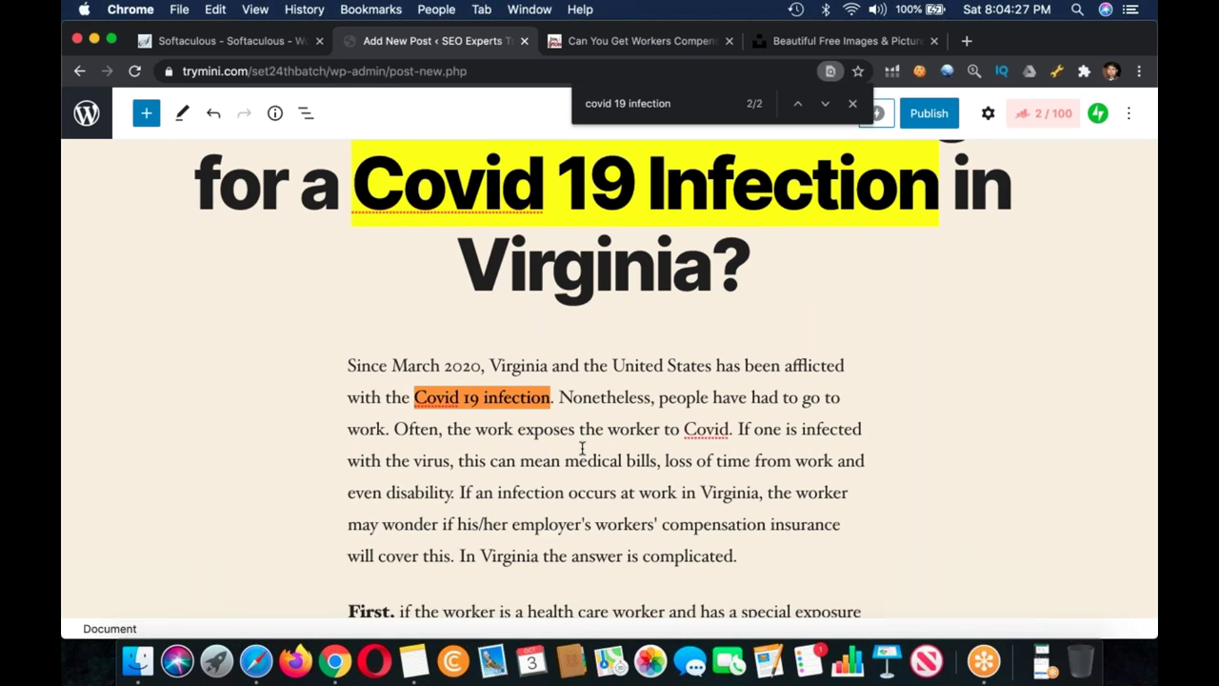
{"action": "left_click", "coordinate": [694, 525]}
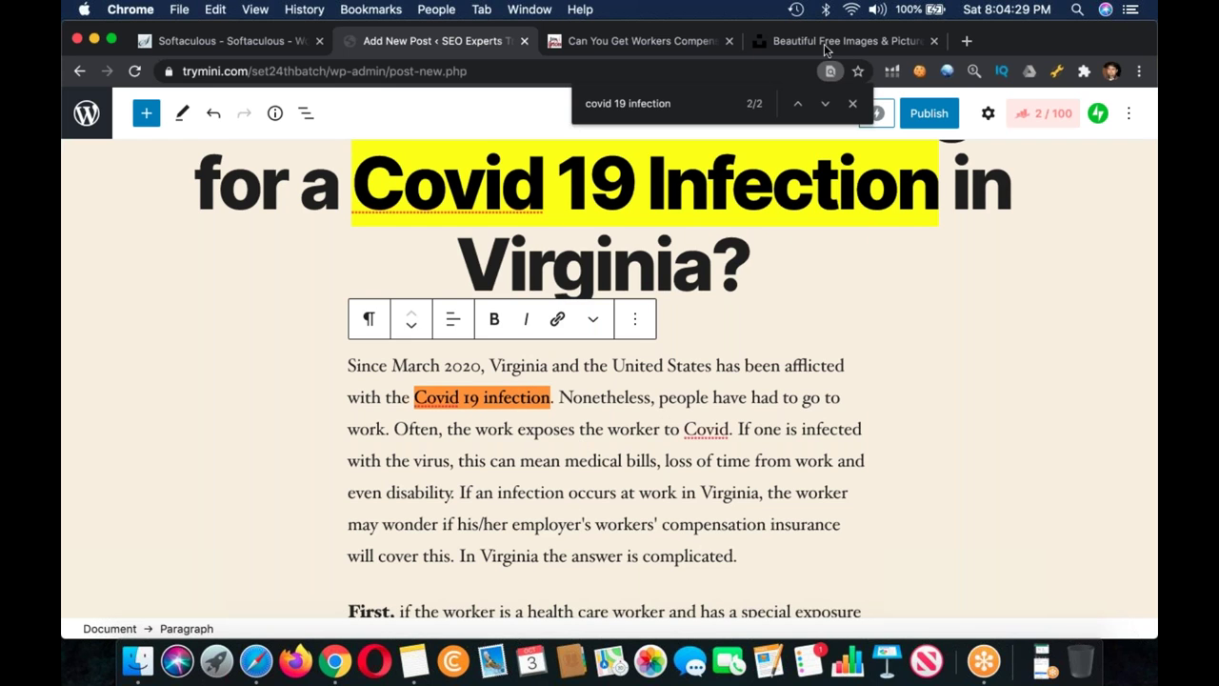
- Switch to Unsplash and search its free photos for "virus"
{"action": "left_click", "coordinate": [823, 43]}
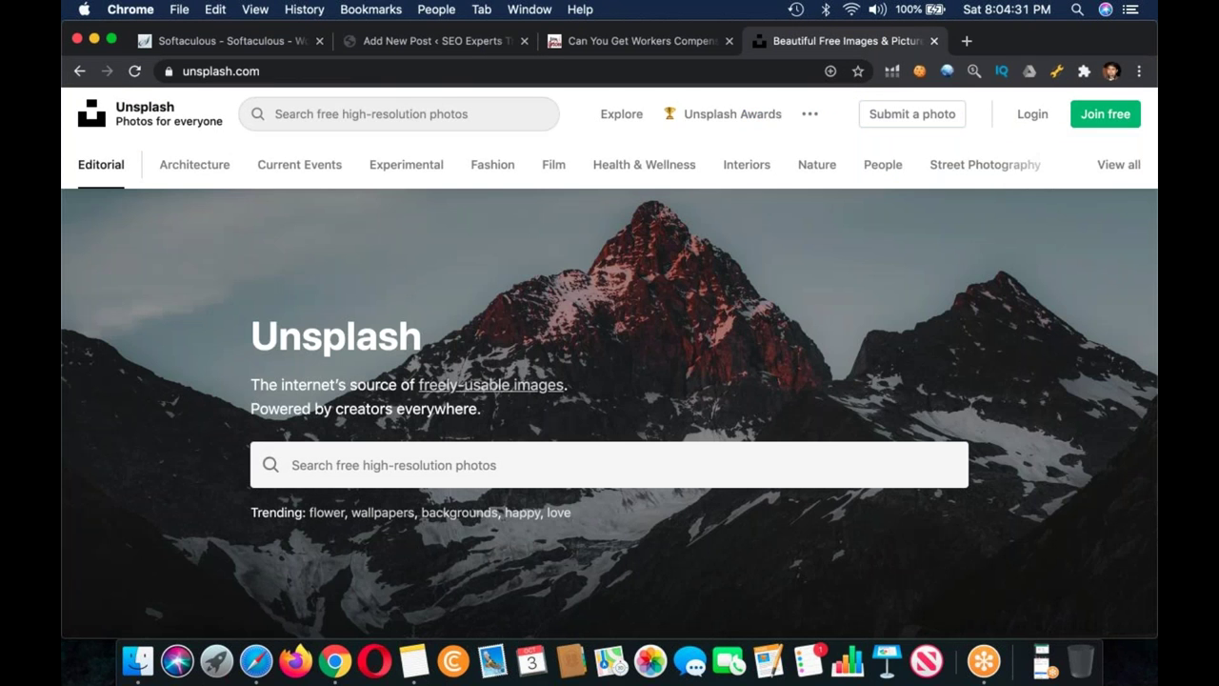
{"action": "left_click", "coordinate": [285, 113]}
{"action": "type", "text": "virus"}
{"action": "key", "text": "Return"}
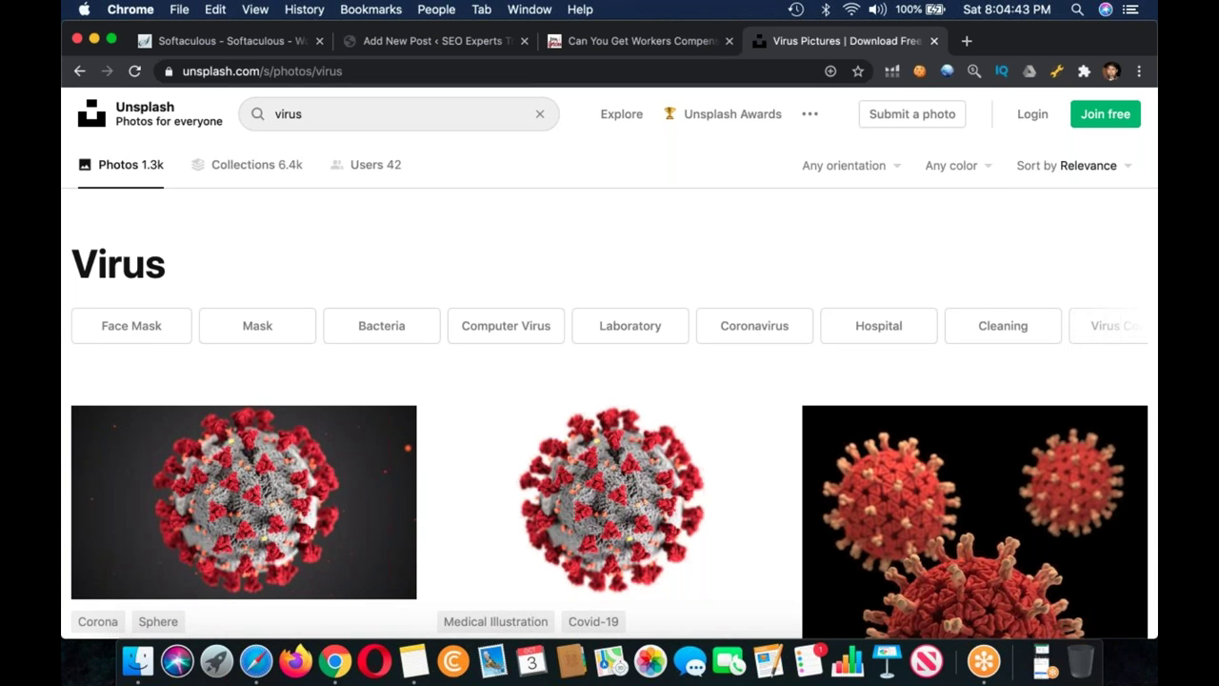
- Save the CDC virus illustration on a white background to the Desktop as a JPEG named "covid 19 infection"
{"action": "scroll", "coordinate": [610, 429], "scroll_direction": "down", "scroll_amount": 5}
{"action": "left_click", "coordinate": [610, 286]}
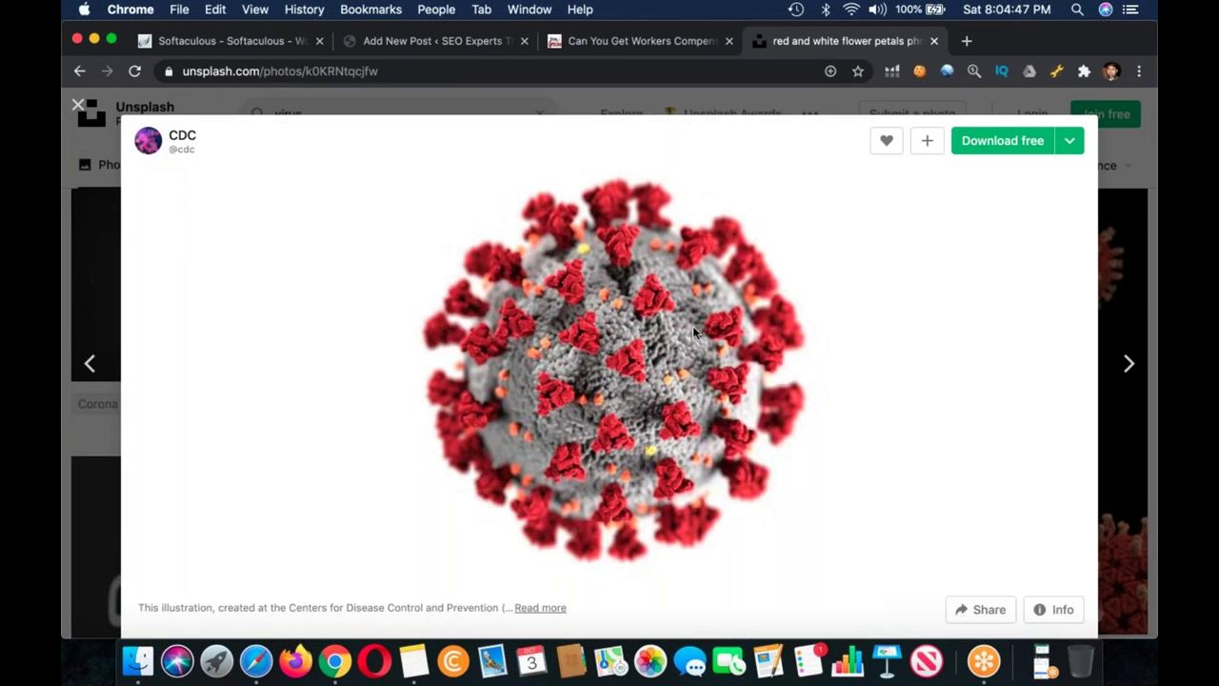
{"action": "right_click", "coordinate": [680, 312]}
{"action": "left_click", "coordinate": [774, 335]}
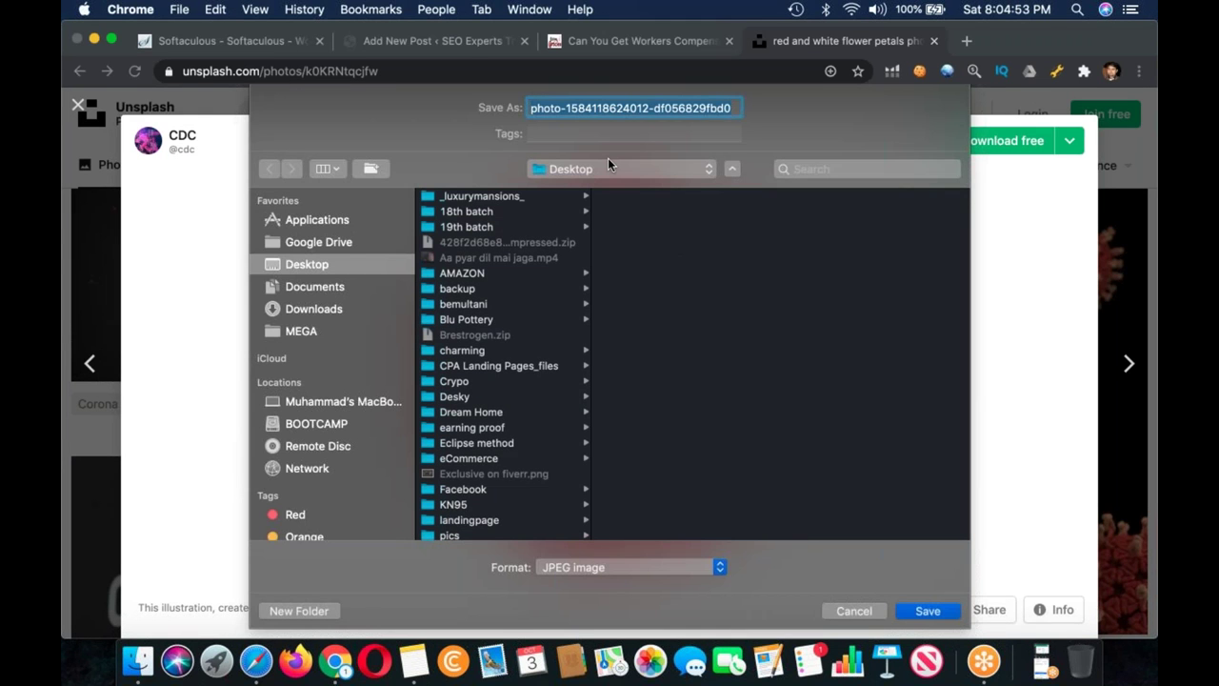
{"action": "type", "text": "covid"}
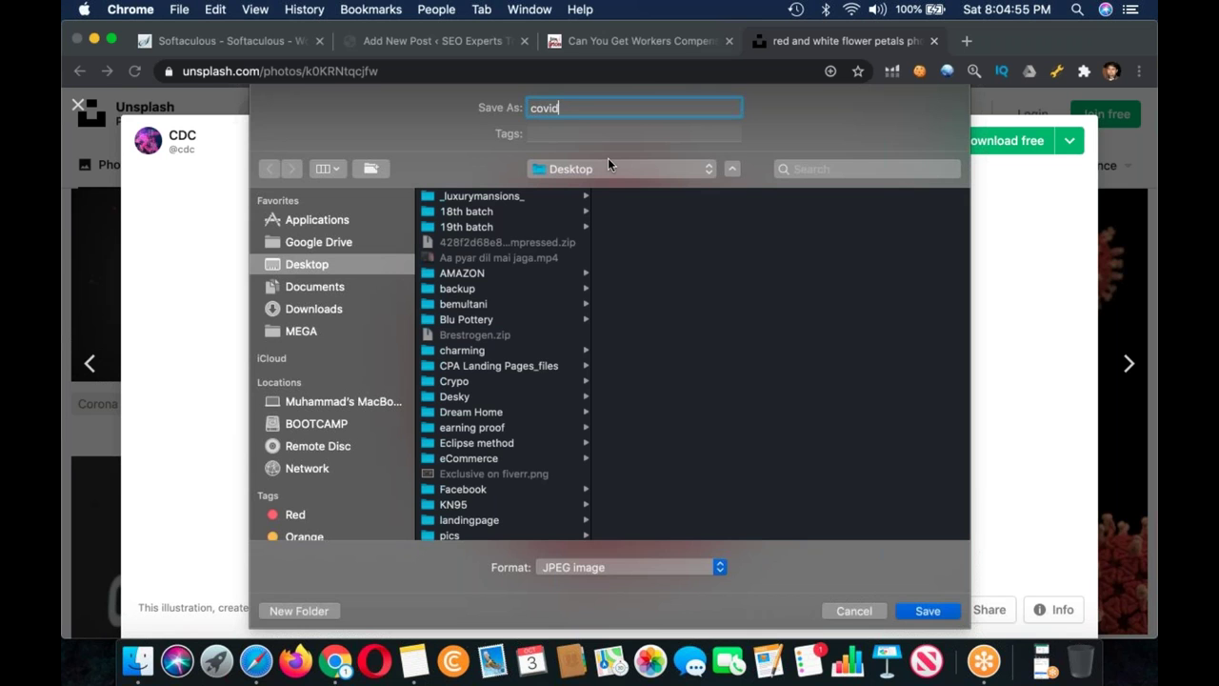
{"action": "type", "text": " 19 infection"}
{"action": "key", "text": "Return"}
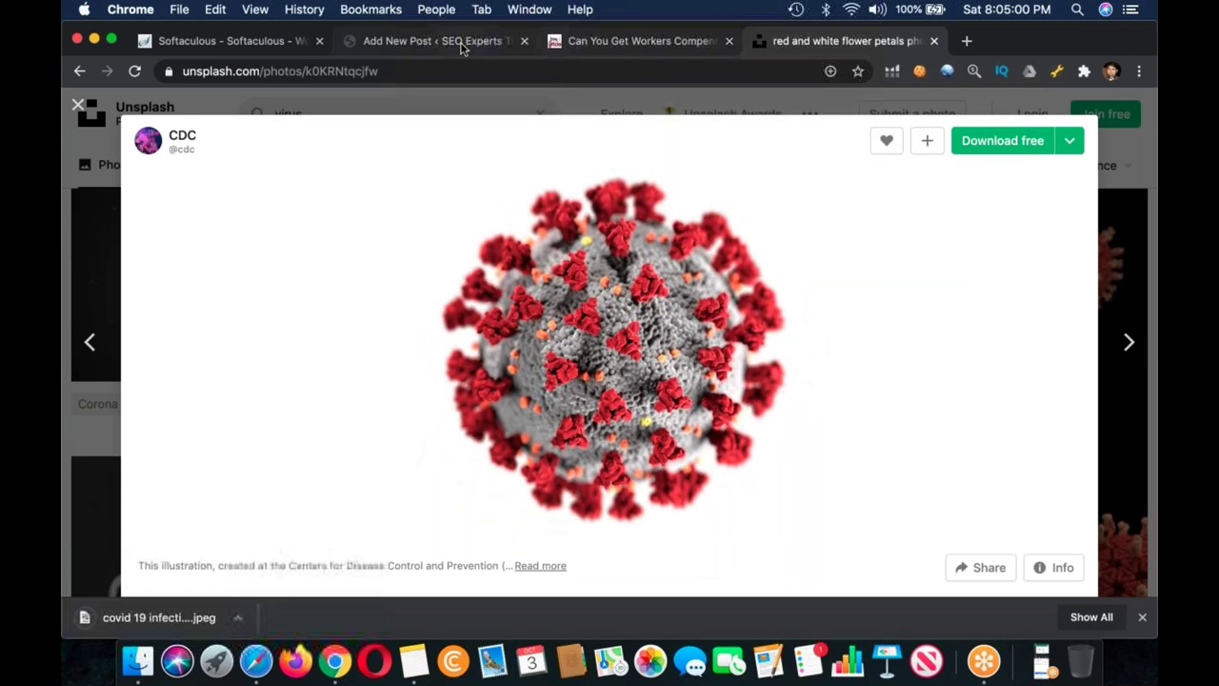
- Return to the post editor and add an image block after the first paragraph, uploading the "covid 19 infection" JPEG from the Desktop
{"action": "left_click", "coordinate": [461, 44]}
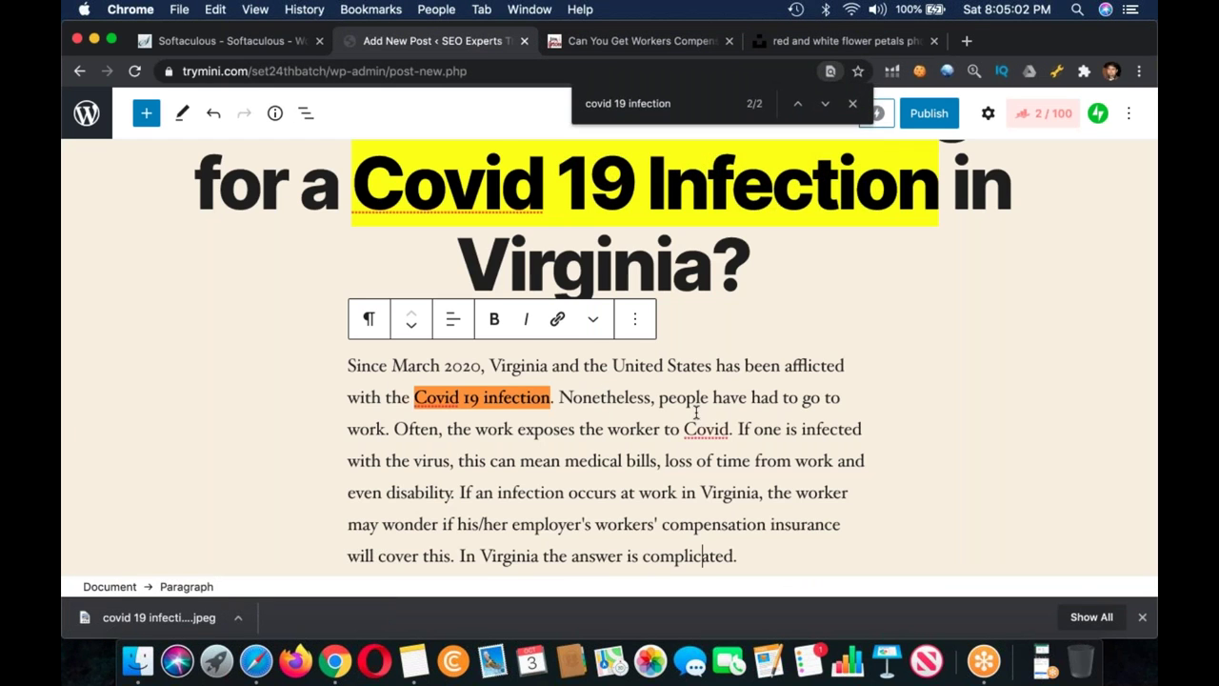
{"action": "scroll", "coordinate": [696, 412], "scroll_direction": "down", "scroll_amount": 5}
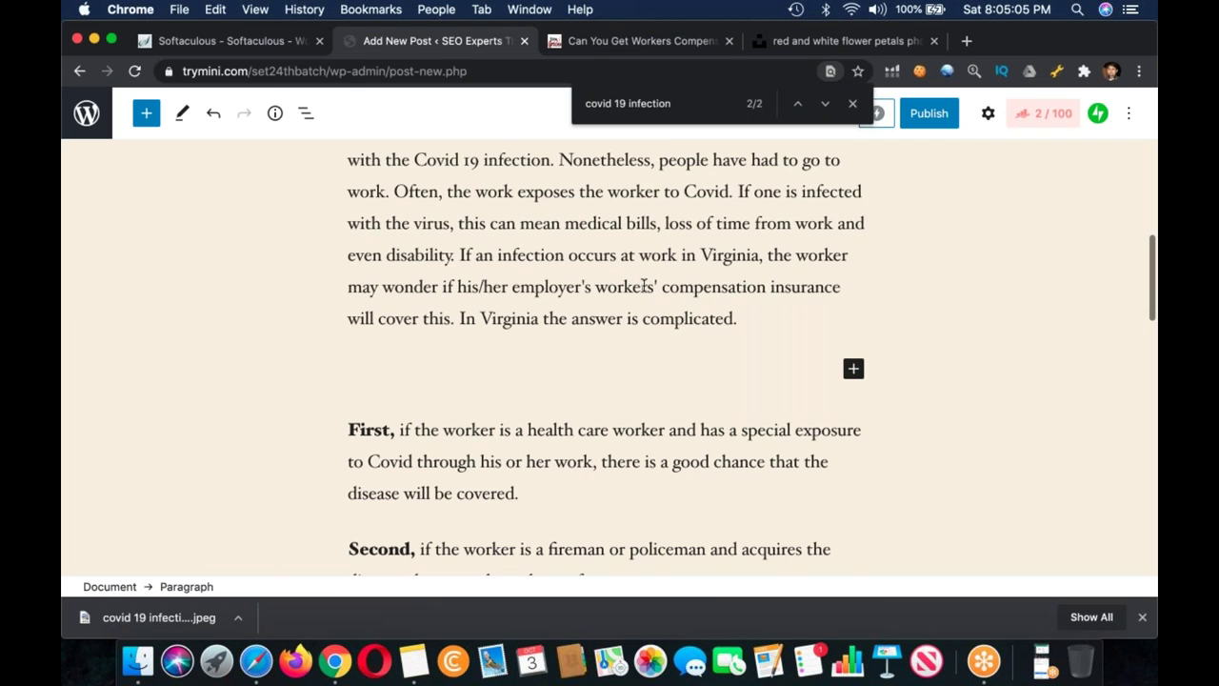
{"action": "scroll", "coordinate": [644, 286], "scroll_direction": "up", "scroll_amount": 3}
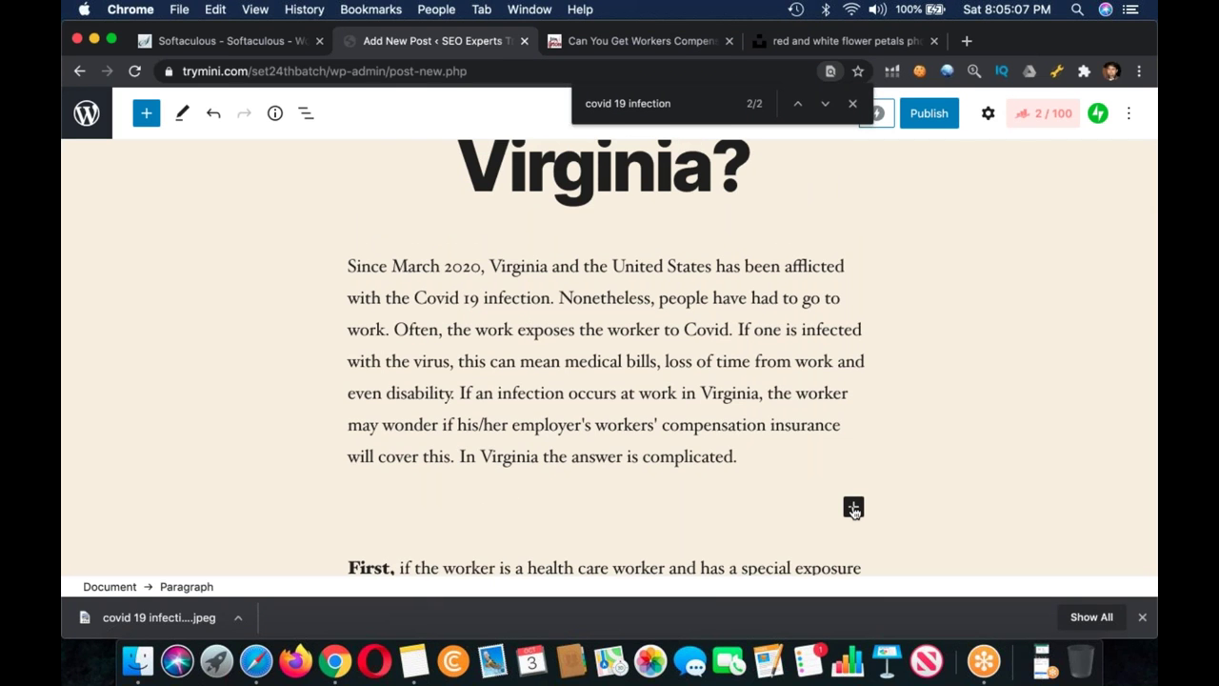
{"action": "left_click", "coordinate": [349, 511]}
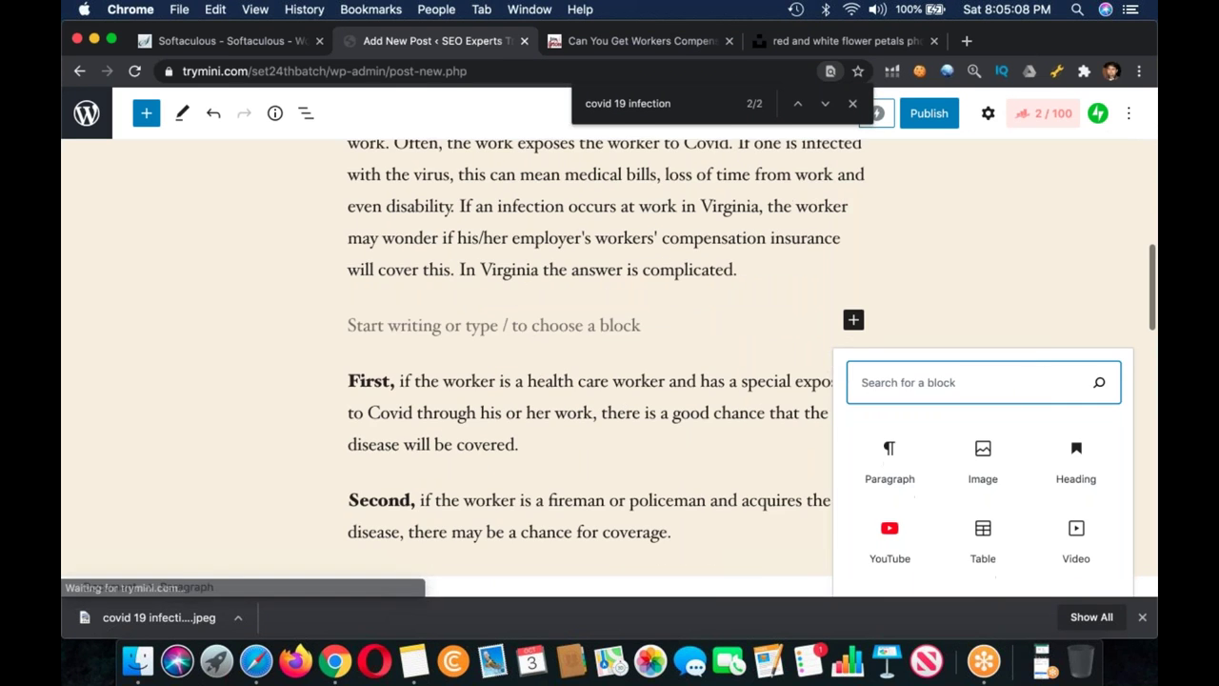
{"action": "left_click", "coordinate": [995, 457]}
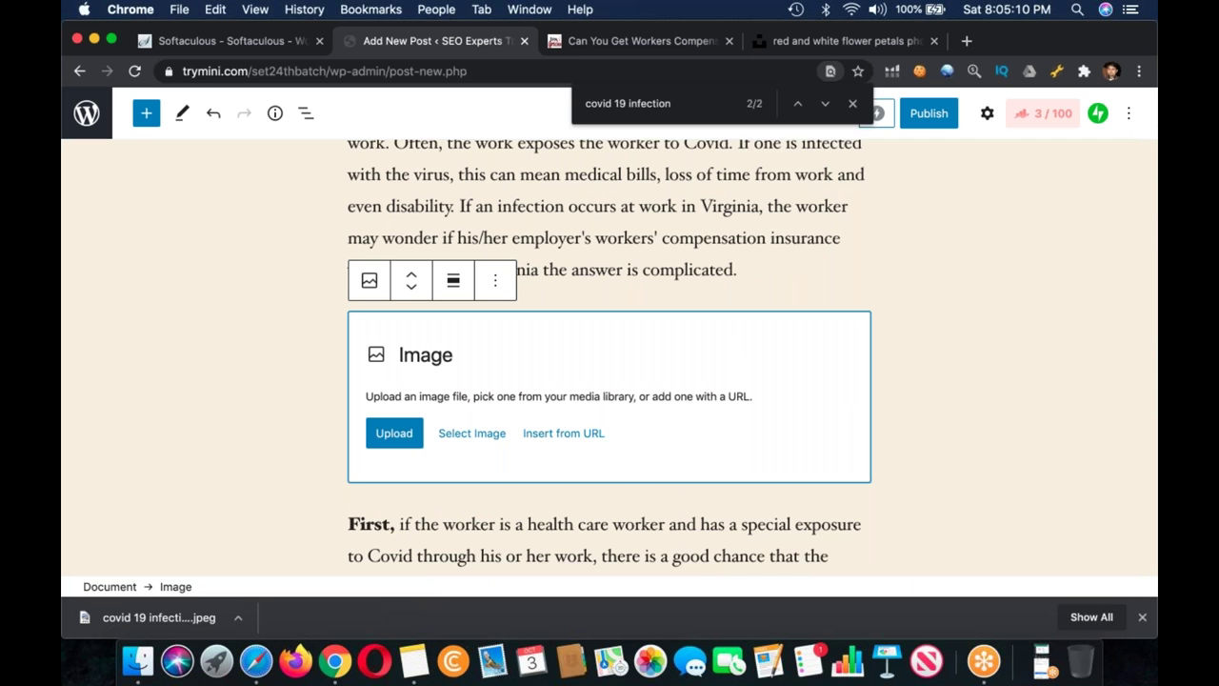
{"action": "left_click", "coordinate": [394, 432]}
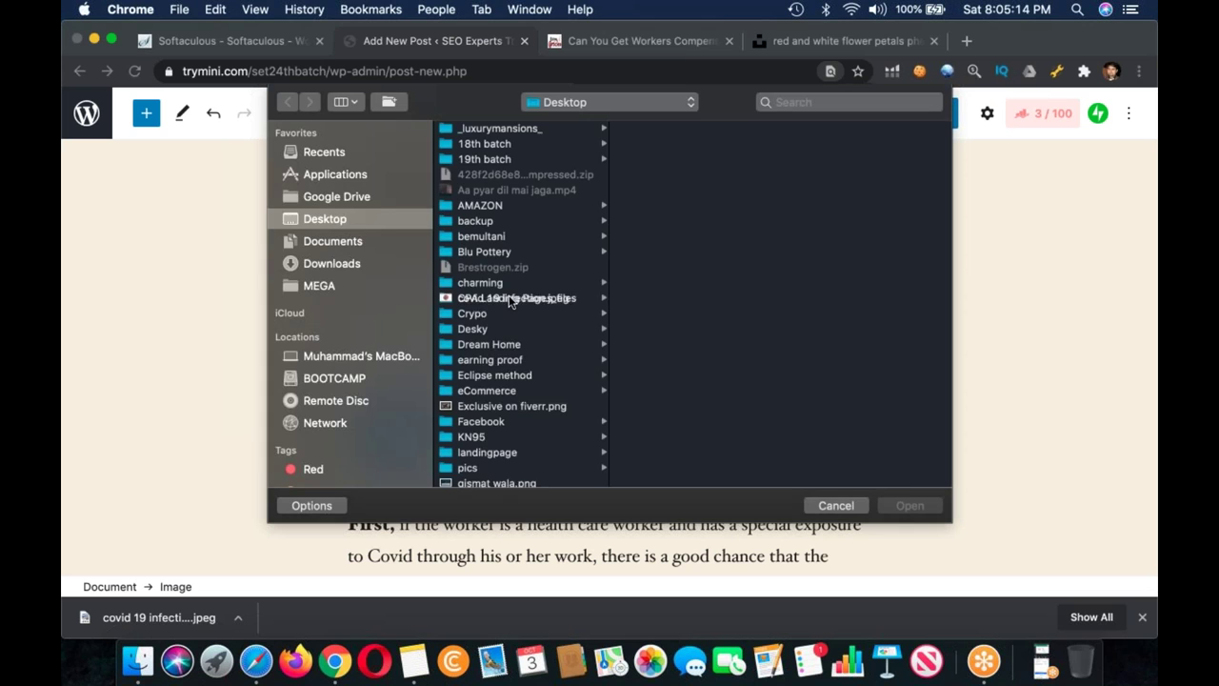
{"action": "left_click", "coordinate": [510, 299]}
{"action": "key", "text": "Return"}
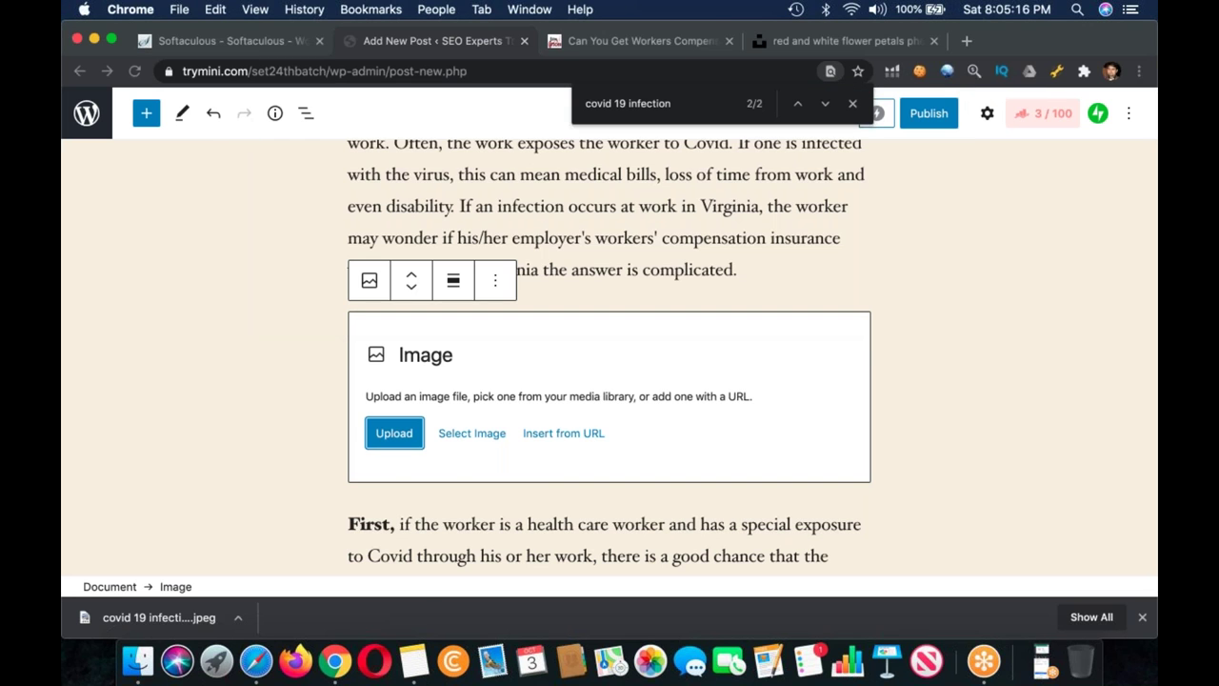
{"action": "scroll", "coordinate": [698, 354], "scroll_direction": "up", "scroll_amount": 3}
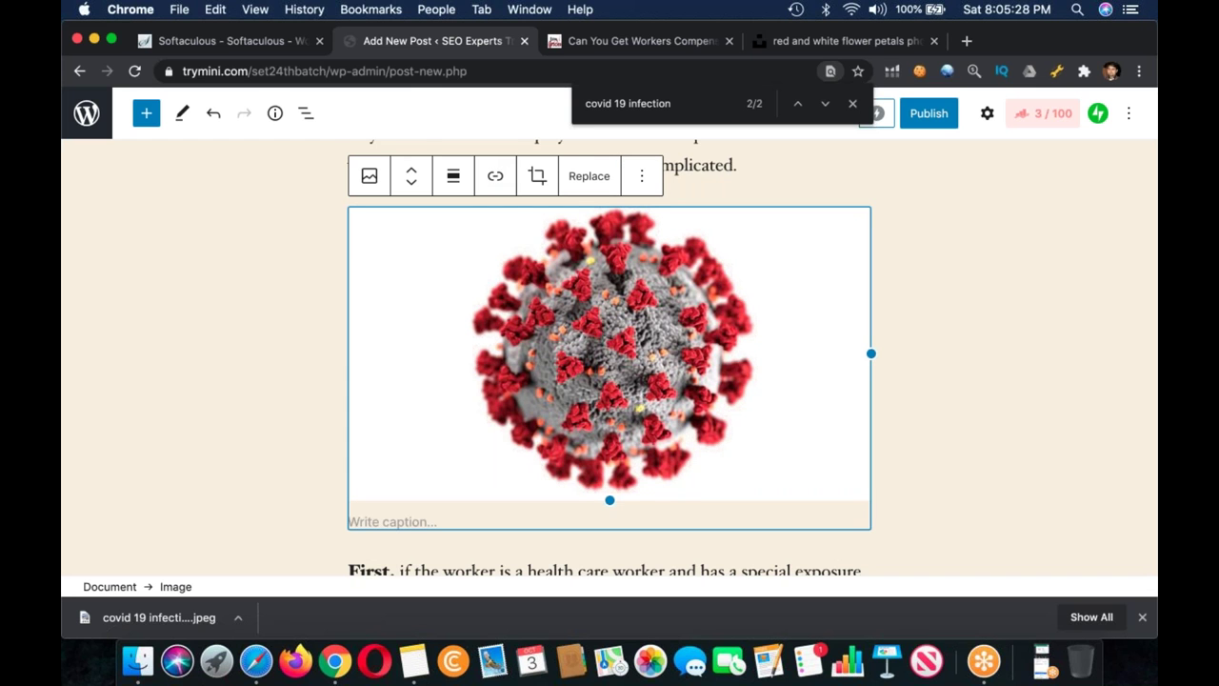
- Set the image's alt attribute to "best covid 19 infection guide" in its HTML and return the block to visual editing
{"action": "scroll", "coordinate": [629, 247], "scroll_direction": "up", "scroll_amount": 2}
{"action": "left_click", "coordinate": [642, 239]}
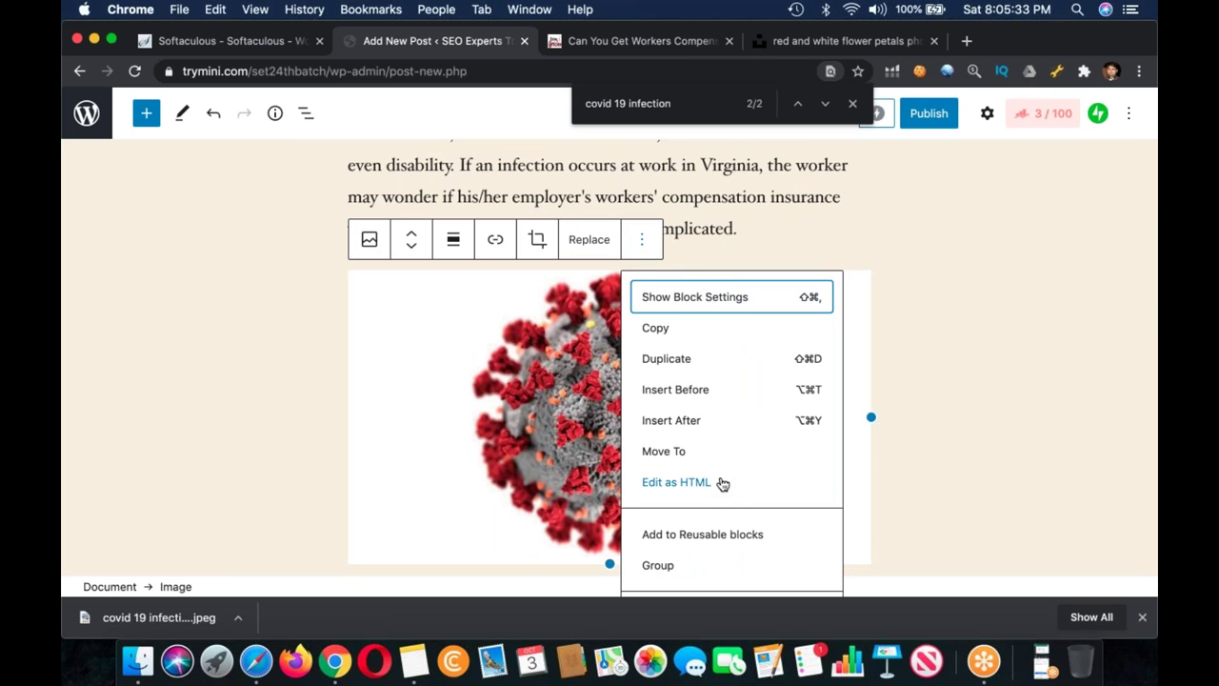
{"action": "left_click", "coordinate": [676, 482]}
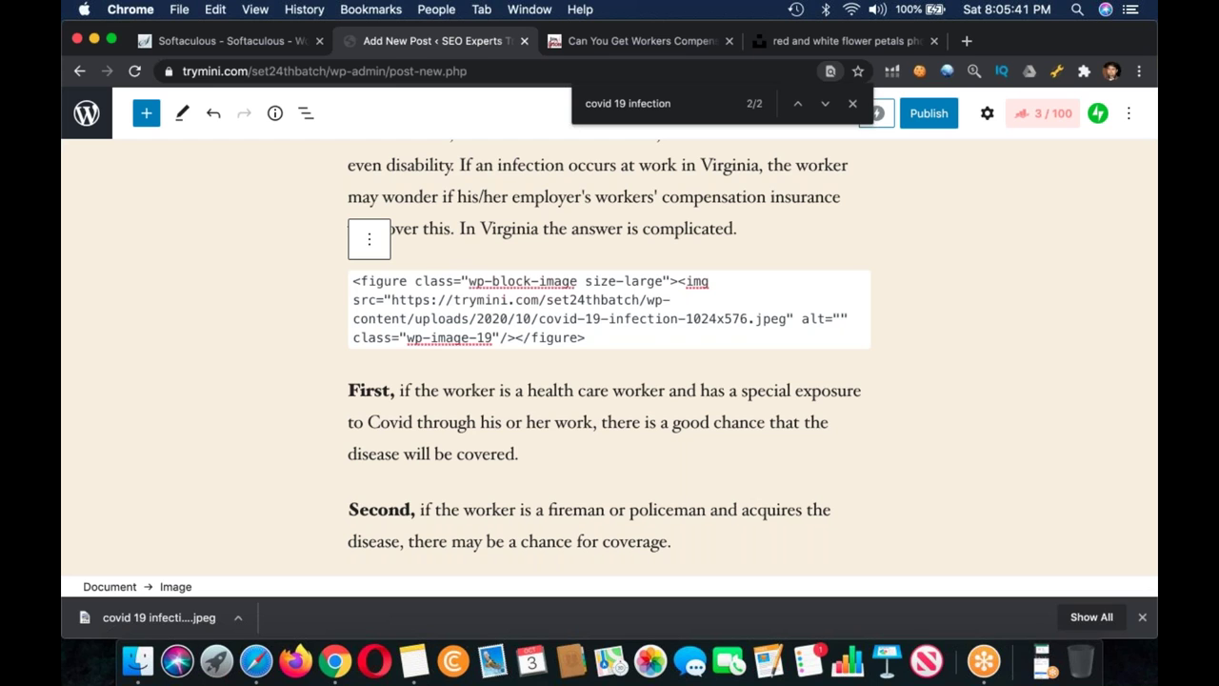
{"action": "type", "text": "best covid 19 "}
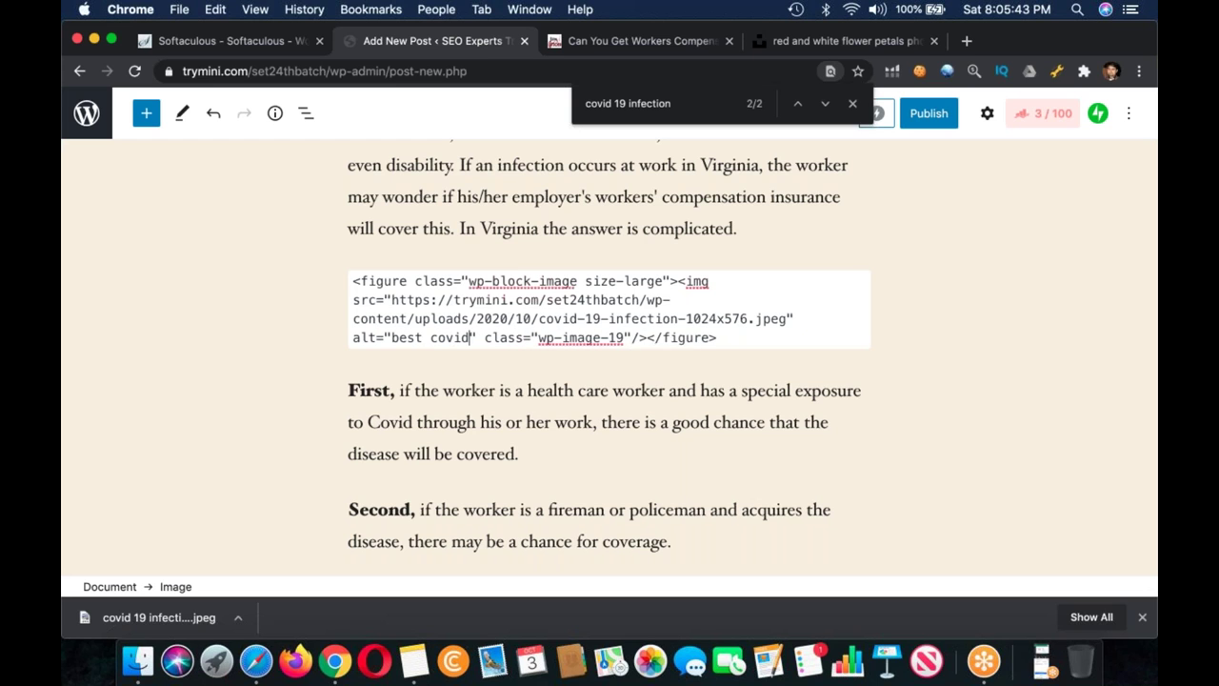
{"action": "type", "text": "infection guide"}
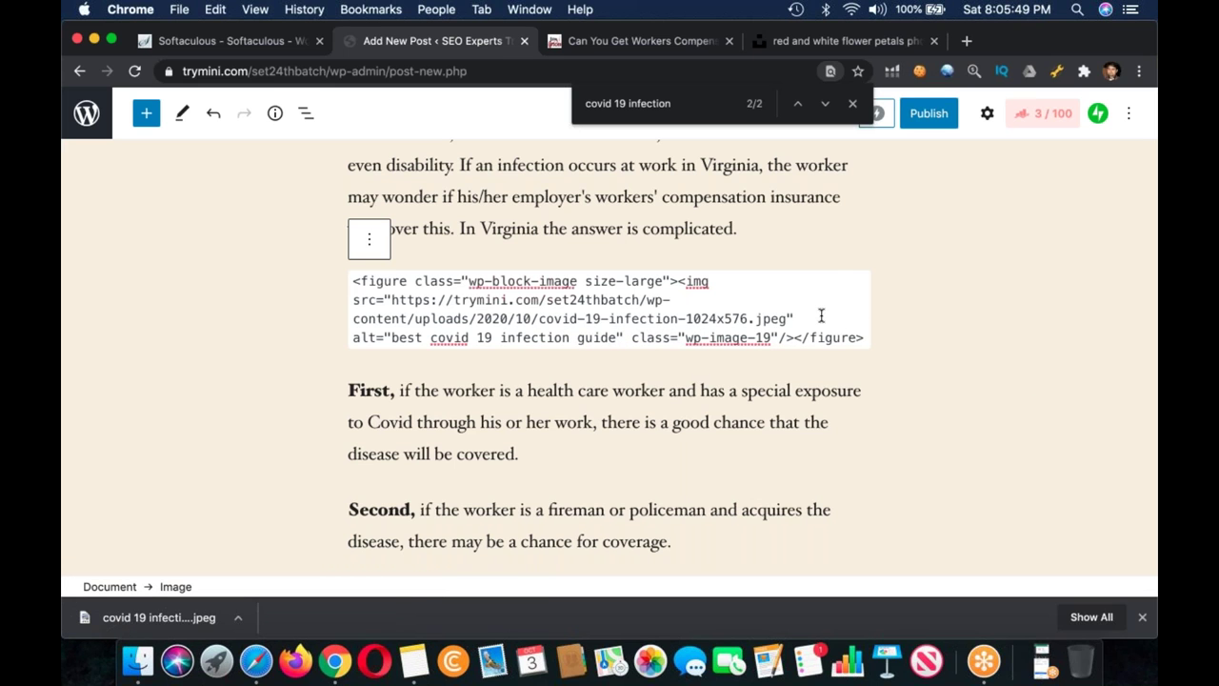
{"action": "left_click", "coordinate": [369, 239]}
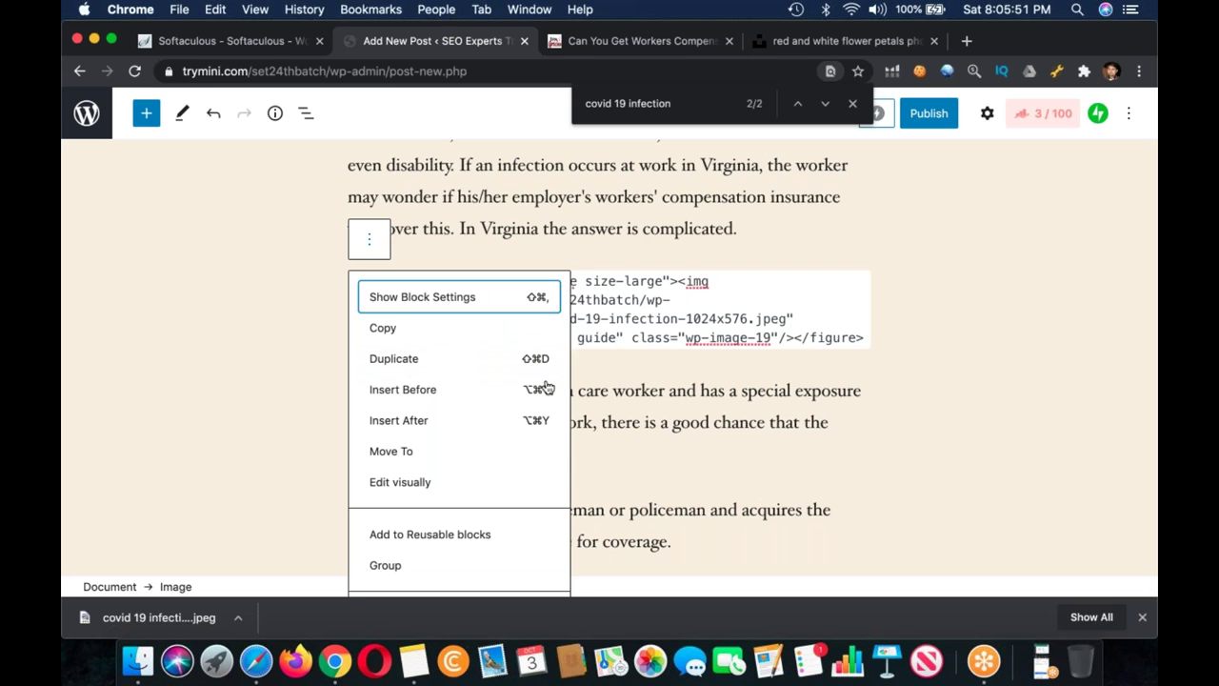
{"action": "scroll", "coordinate": [473, 527], "scroll_direction": "down", "scroll_amount": 1}
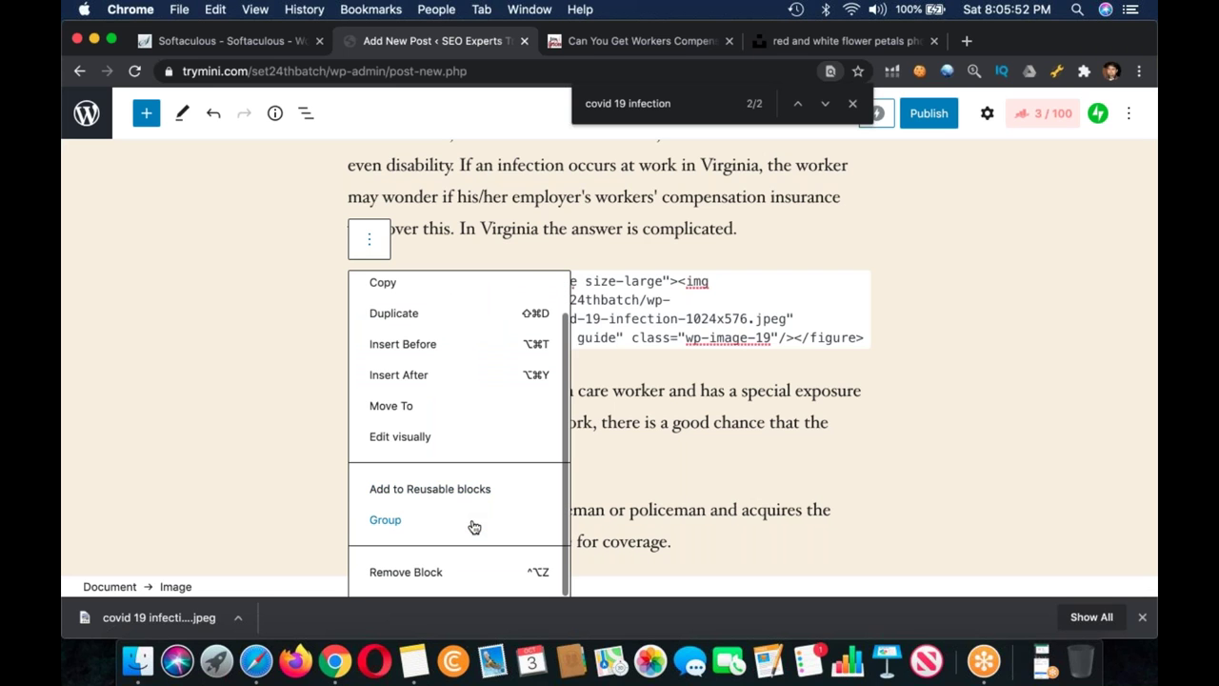
{"action": "left_click", "coordinate": [400, 437]}
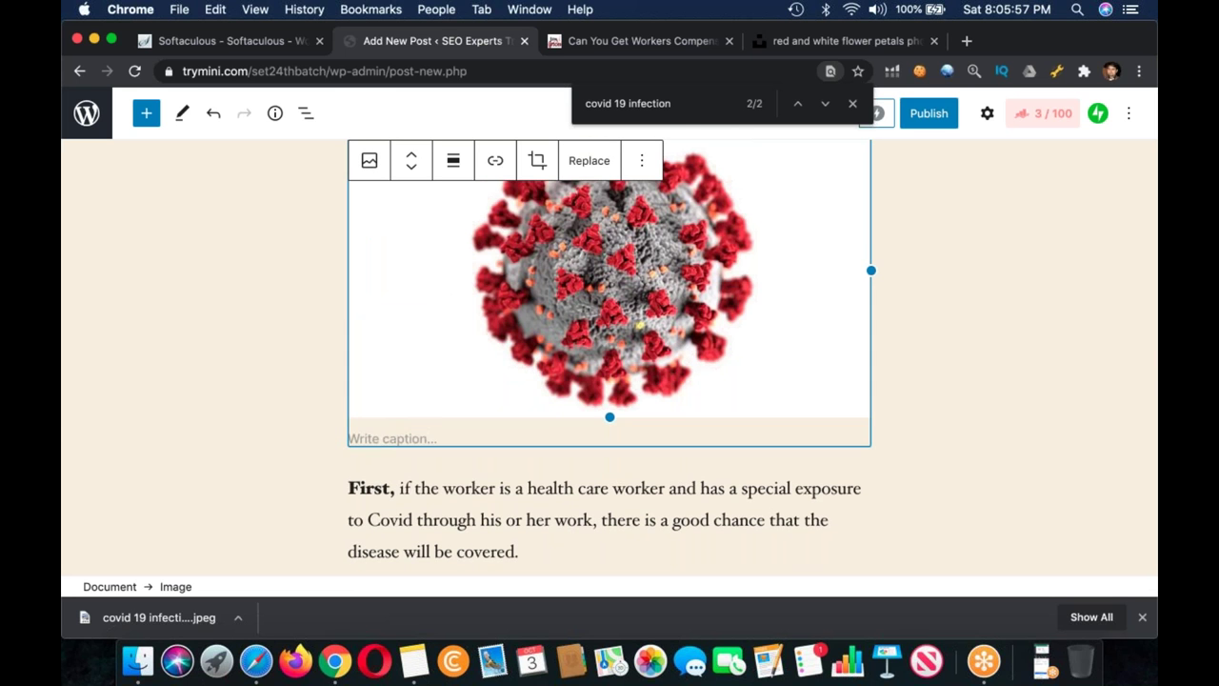
- Review the keyword's placement in the title, first paragraph and image, and close the page search
{"action": "scroll", "coordinate": [838, 356], "scroll_direction": "down", "scroll_amount": 3}
{"action": "scroll", "coordinate": [737, 312], "scroll_direction": "up", "scroll_amount": 4}
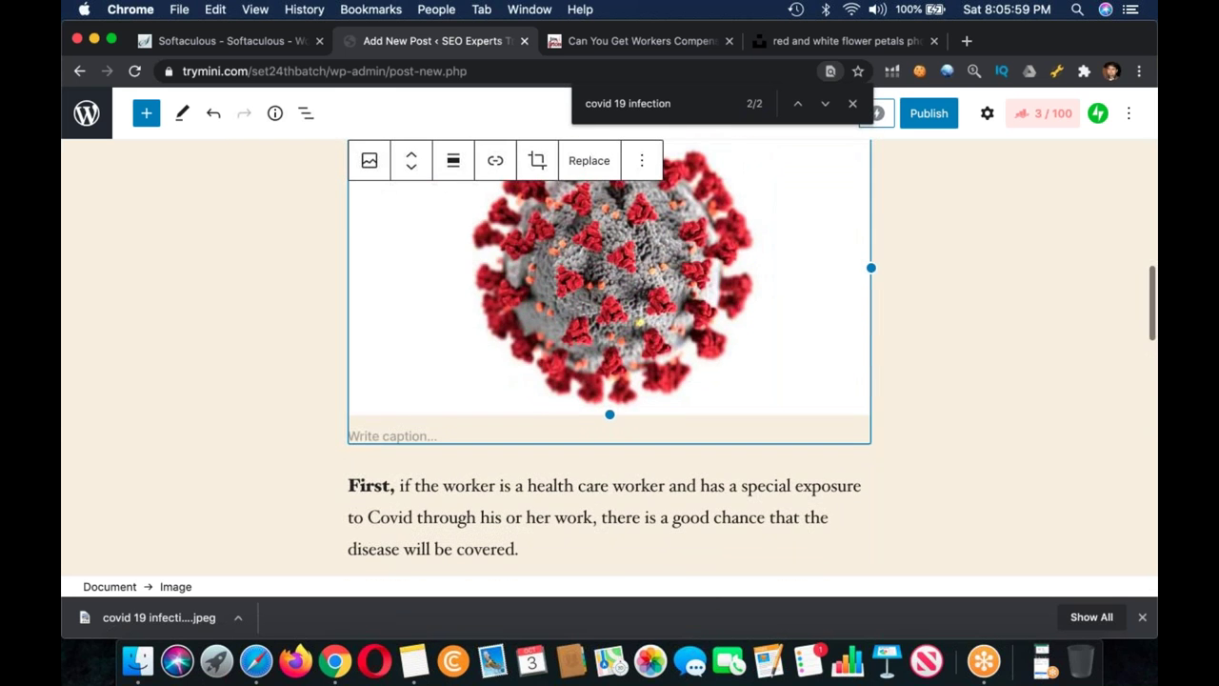
{"action": "scroll", "coordinate": [736, 312], "scroll_direction": "up", "scroll_amount": 10}
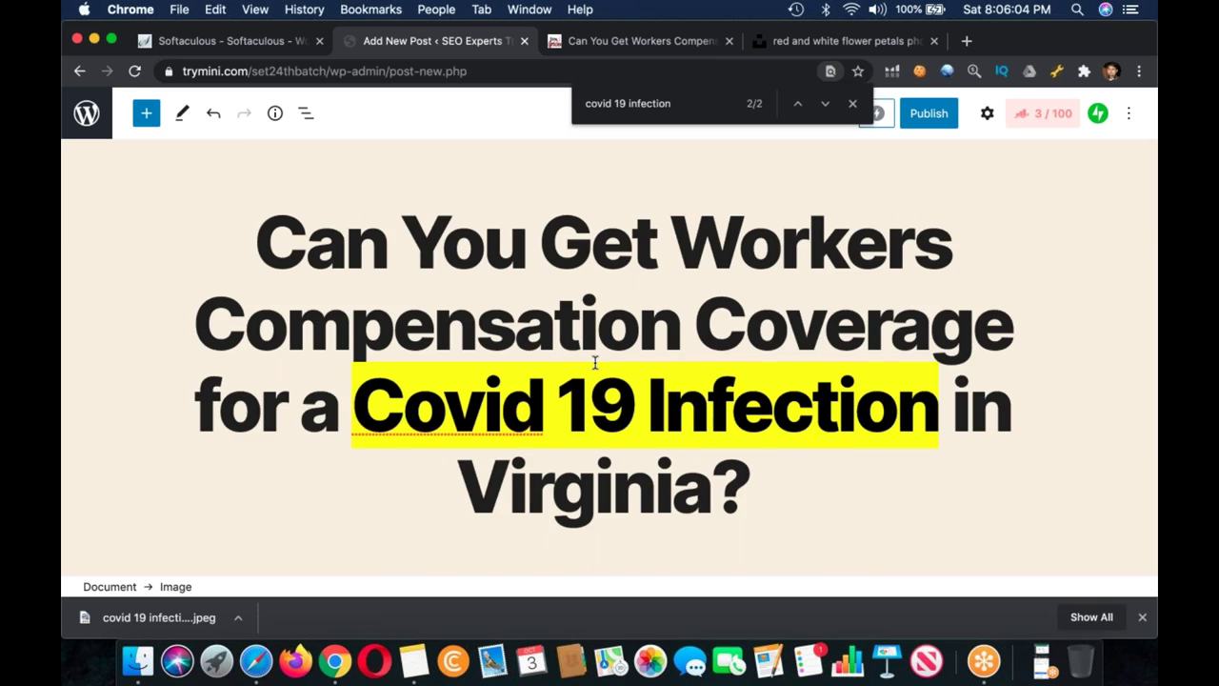
{"action": "scroll", "coordinate": [594, 359], "scroll_direction": "down", "scroll_amount": 5}
{"action": "scroll", "coordinate": [598, 293], "scroll_direction": "down", "scroll_amount": 1}
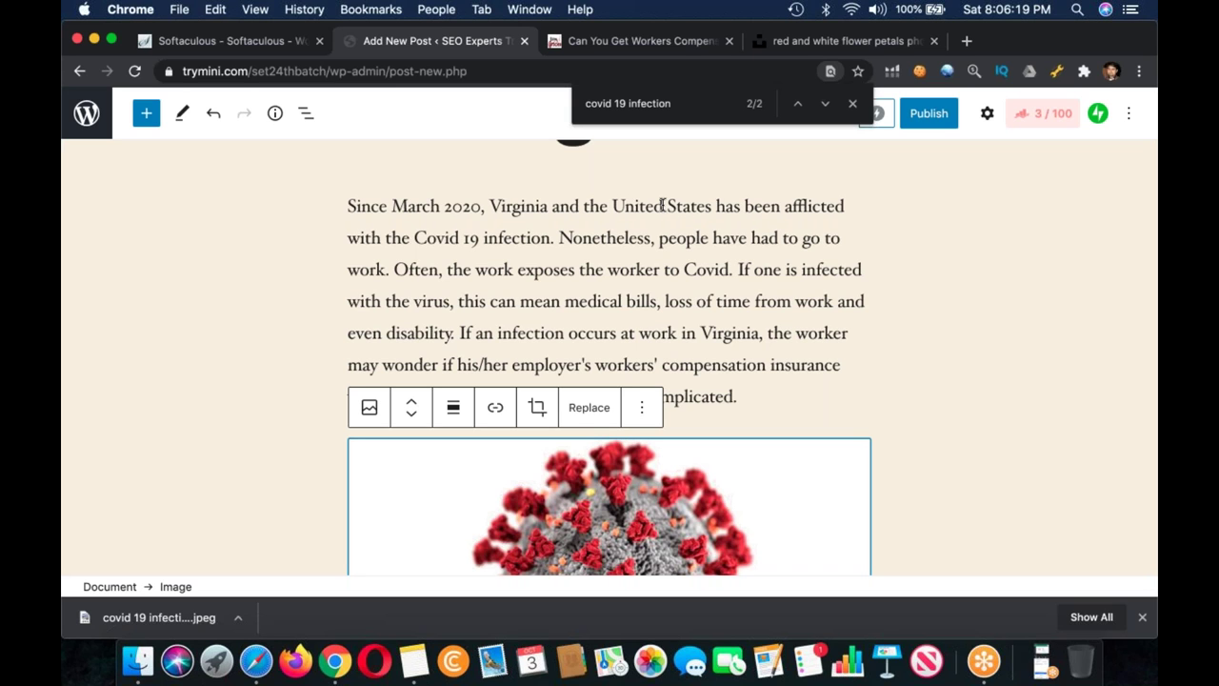
{"action": "left_click", "coordinate": [852, 104]}
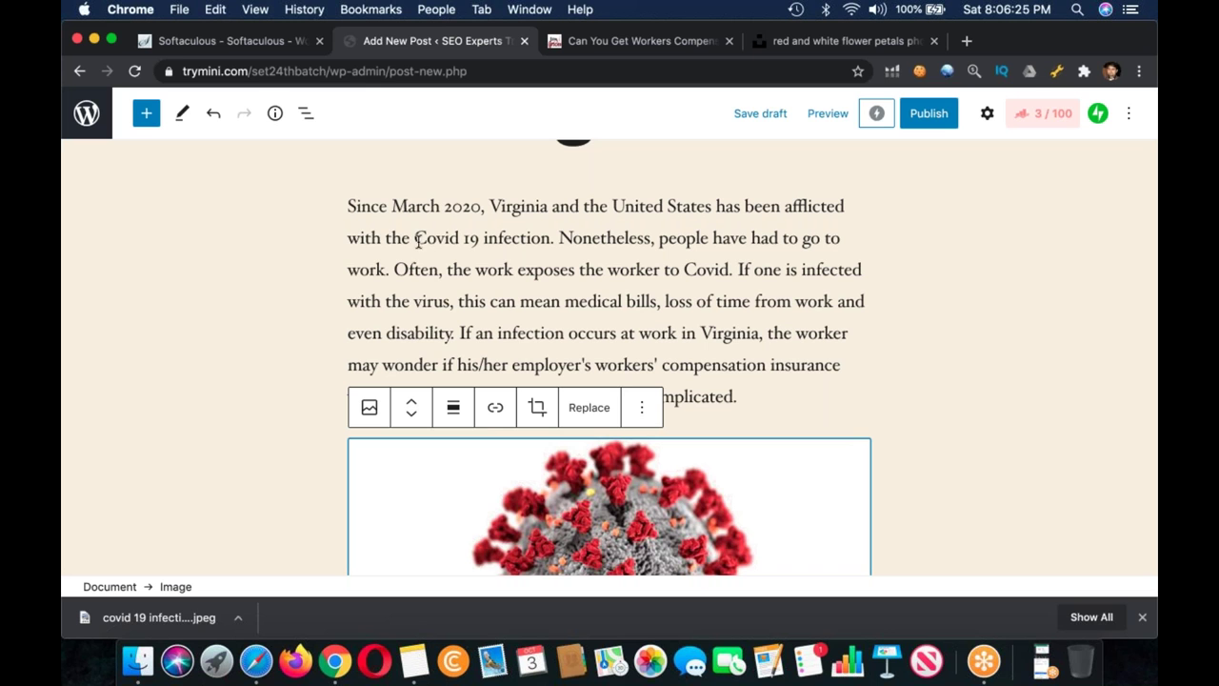
- Go through the post body to its last paragraph and select the phrase "Covid 19 cases"
{"action": "left_click", "coordinate": [763, 341]}
{"action": "scroll", "coordinate": [763, 341], "scroll_direction": "down", "scroll_amount": 5}
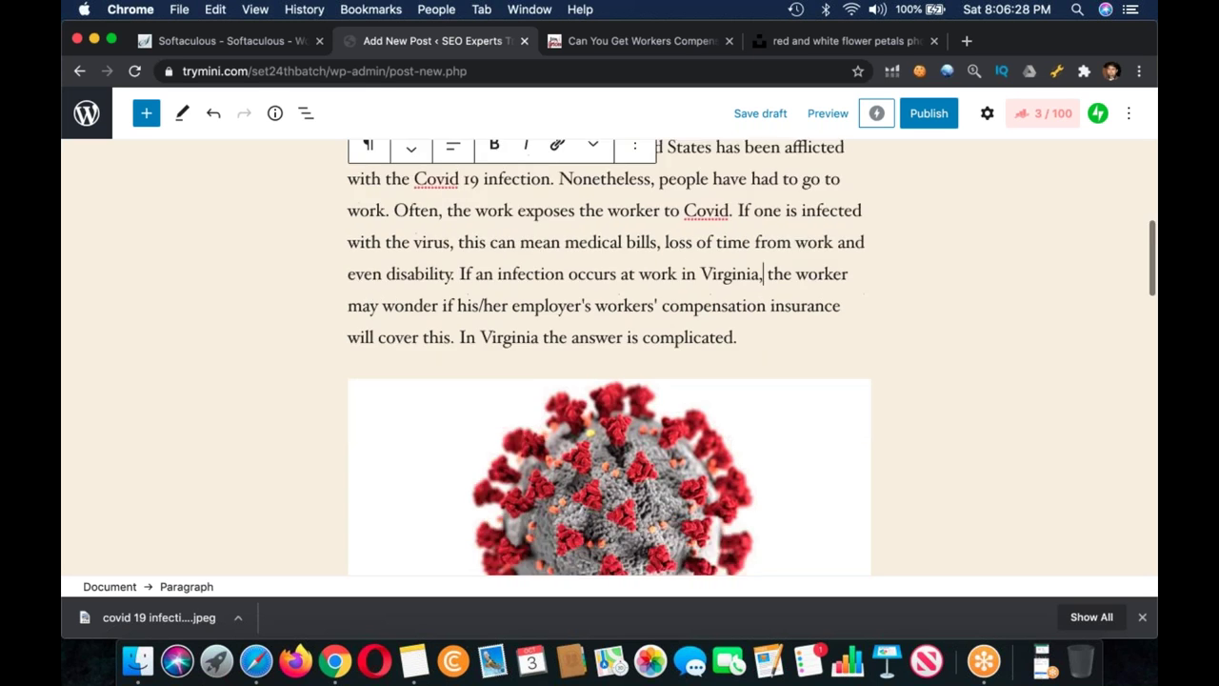
{"action": "scroll", "coordinate": [733, 342], "scroll_direction": "down", "scroll_amount": 5}
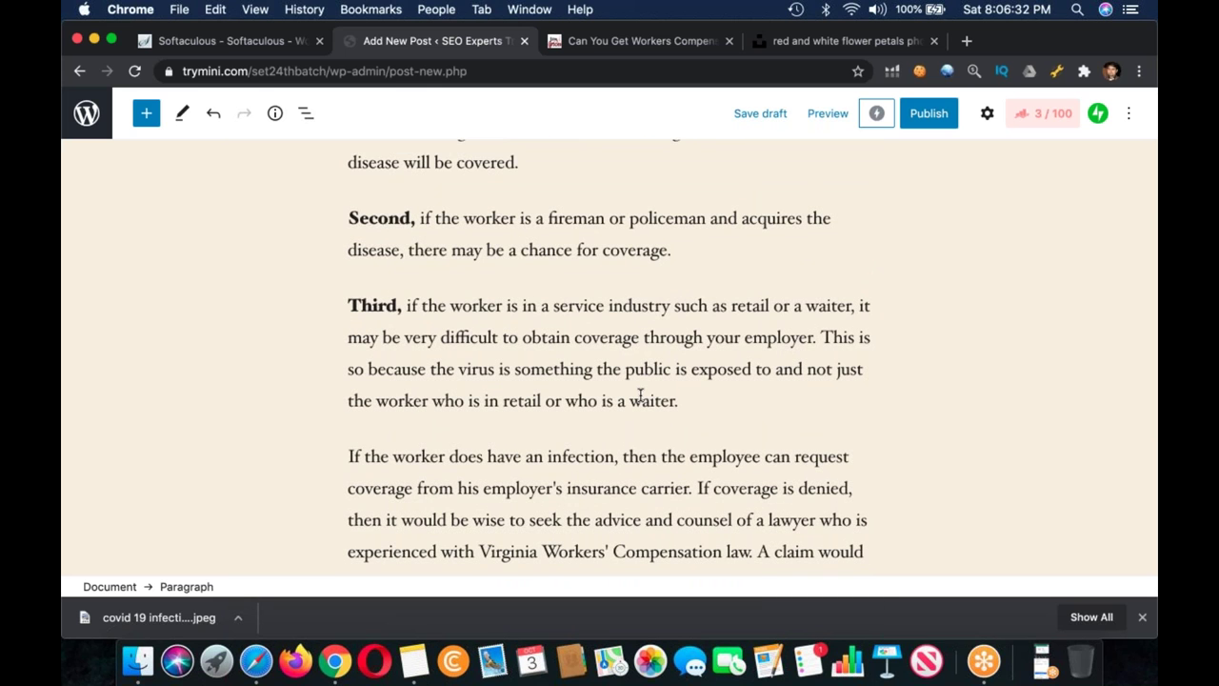
{"action": "scroll", "coordinate": [641, 396], "scroll_direction": "down", "scroll_amount": 1}
{"action": "scroll", "coordinate": [641, 462], "scroll_direction": "down", "scroll_amount": 5}
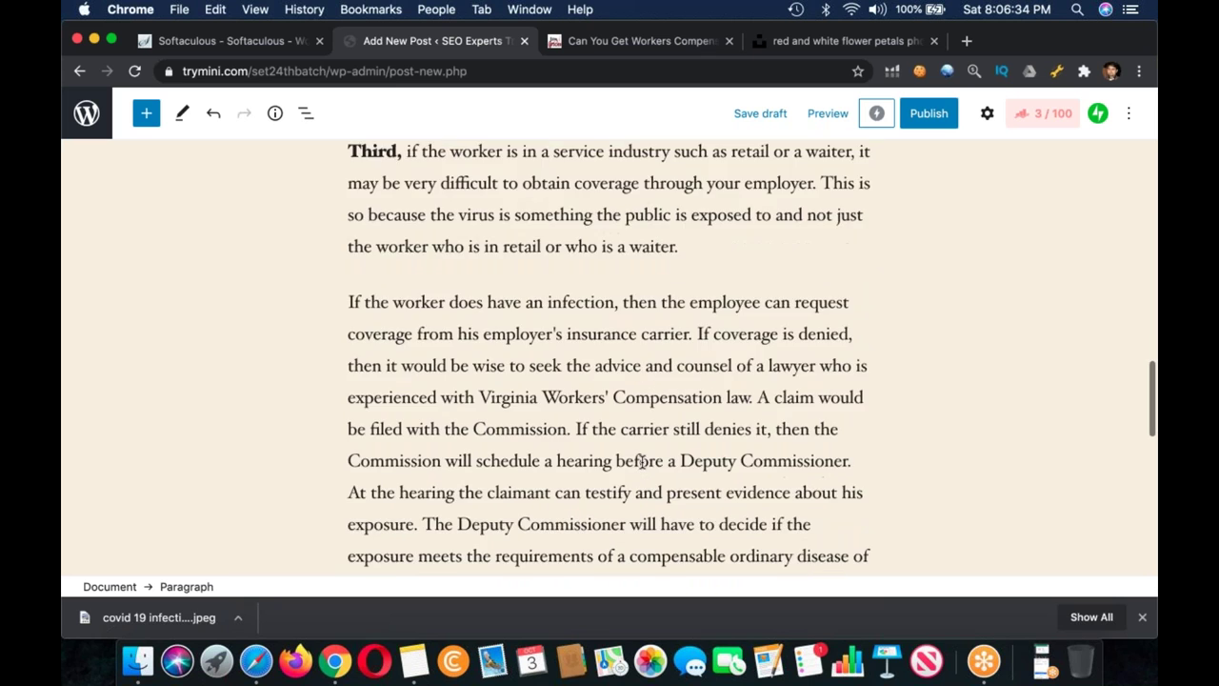
{"action": "scroll", "coordinate": [601, 458], "scroll_direction": "down", "scroll_amount": 9}
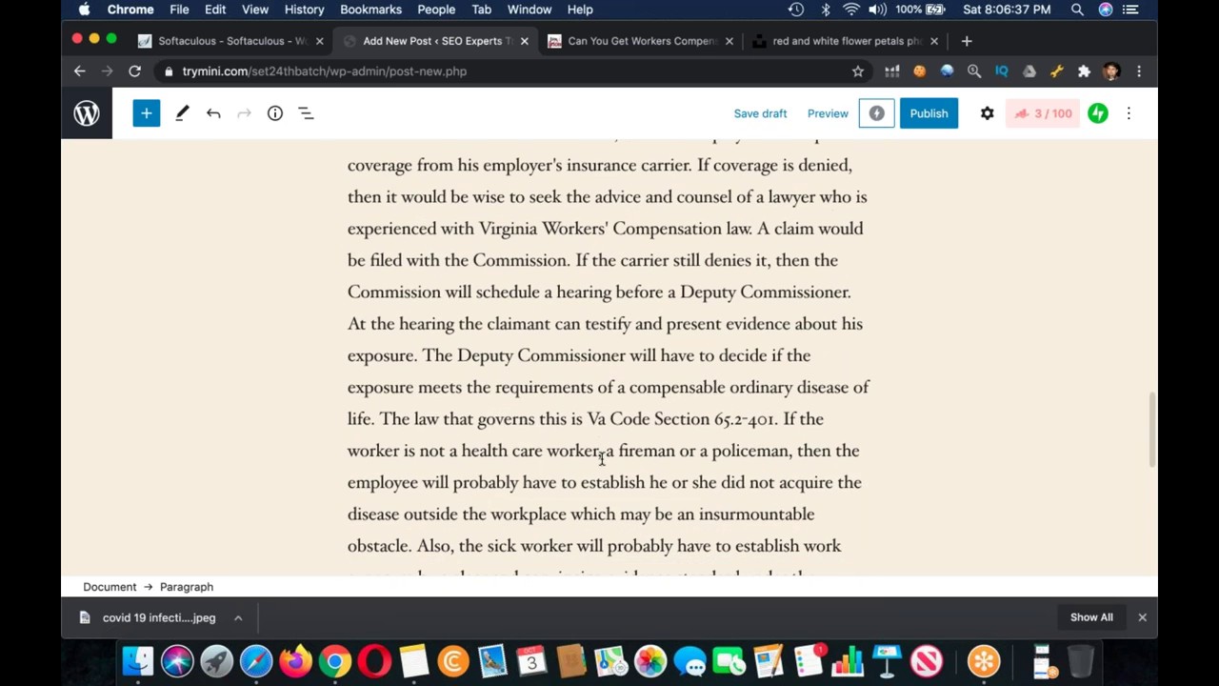
{"action": "scroll", "coordinate": [601, 458], "scroll_direction": "down", "scroll_amount": 4}
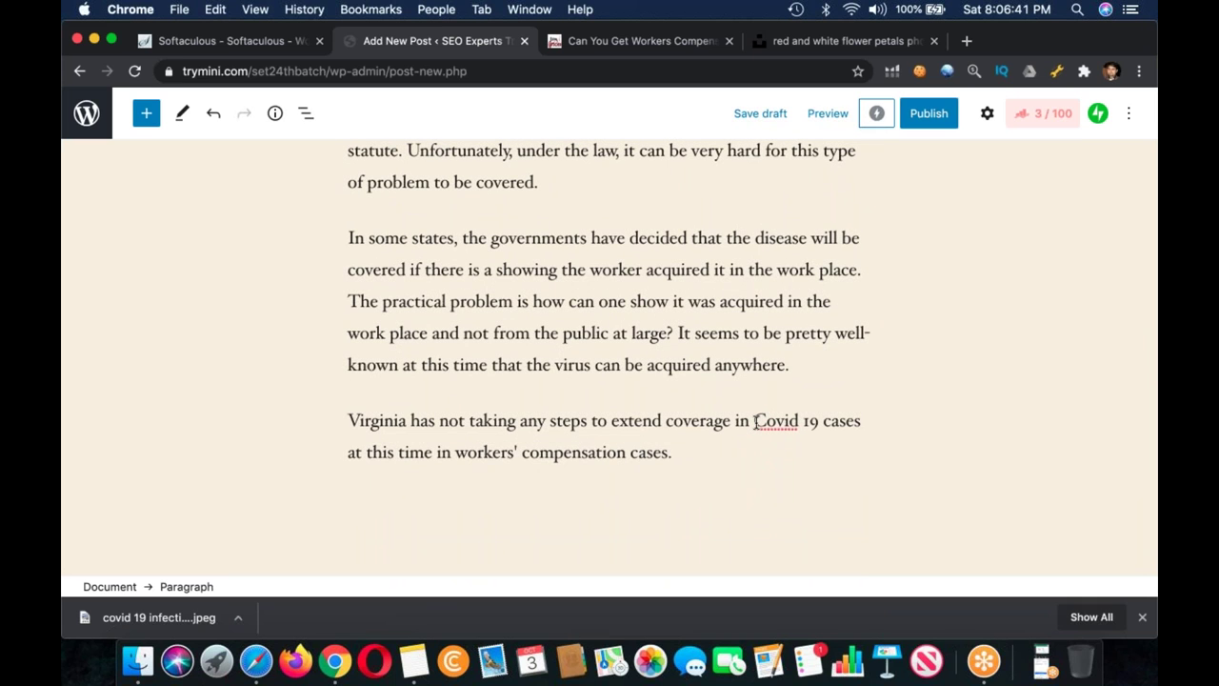
{"action": "left_click_drag", "start_coordinate": [753, 420], "coordinate": [864, 426]}
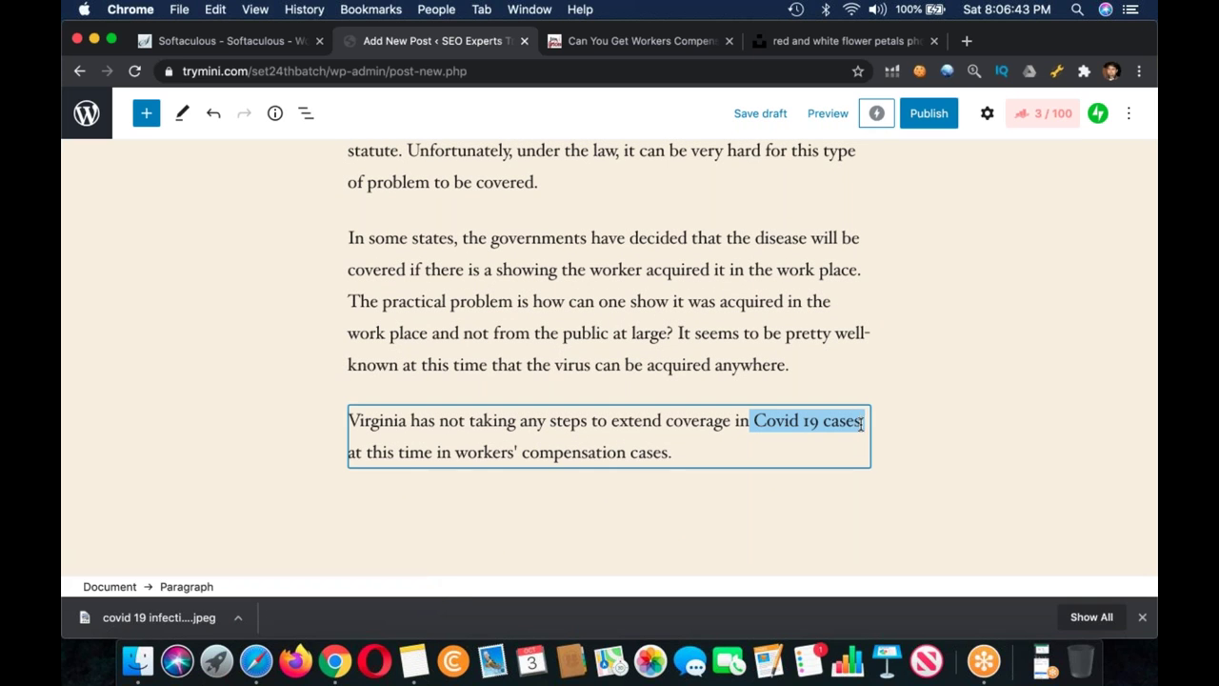
{"action": "left_click", "coordinate": [826, 420]}
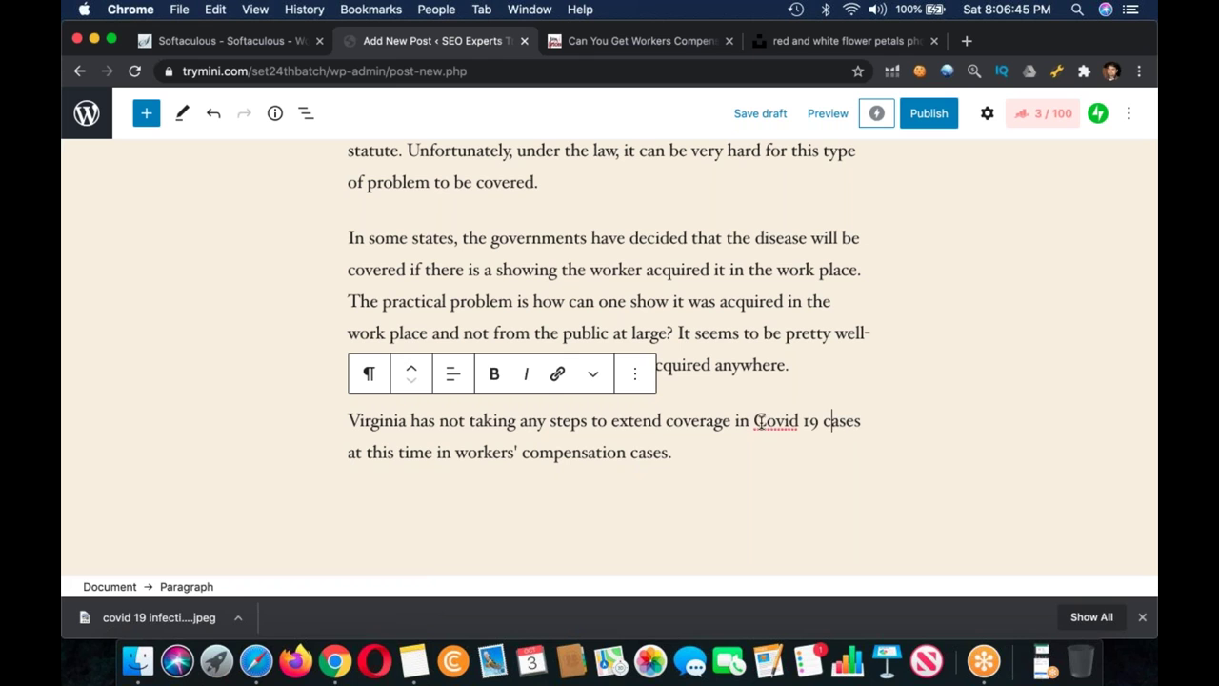
{"action": "left_click_drag", "start_coordinate": [752, 420], "coordinate": [861, 426]}
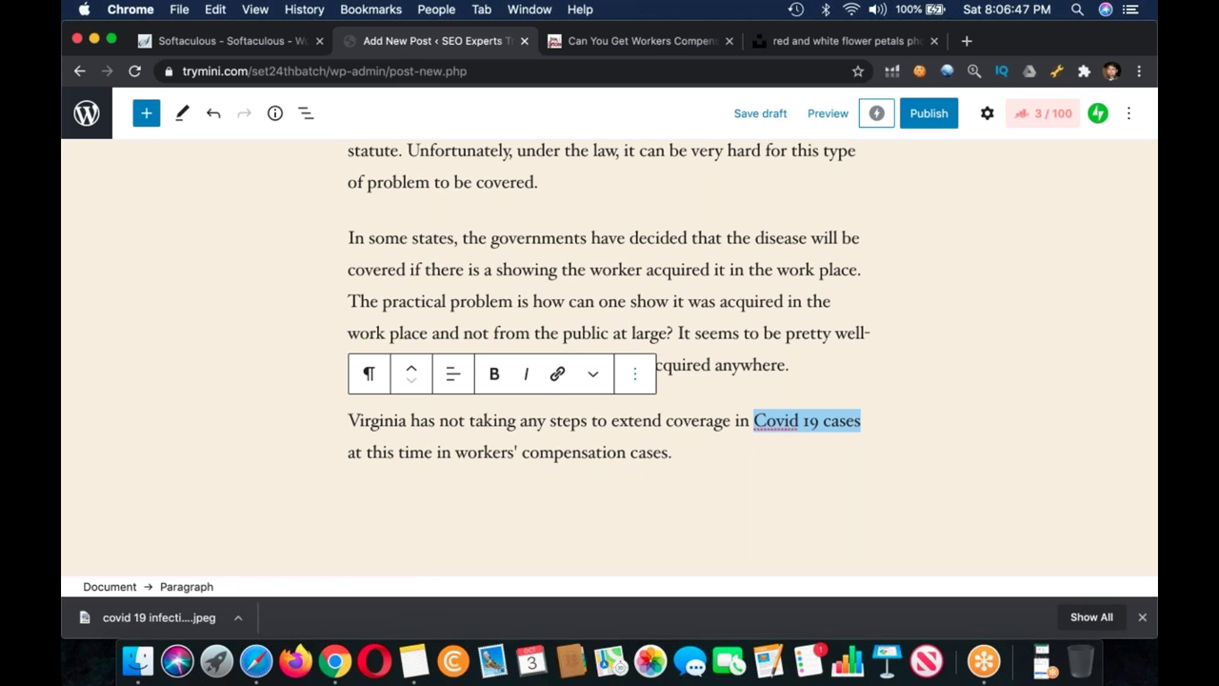
{"action": "left_click", "coordinate": [562, 375]}
{"action": "type", "text": "htt"}
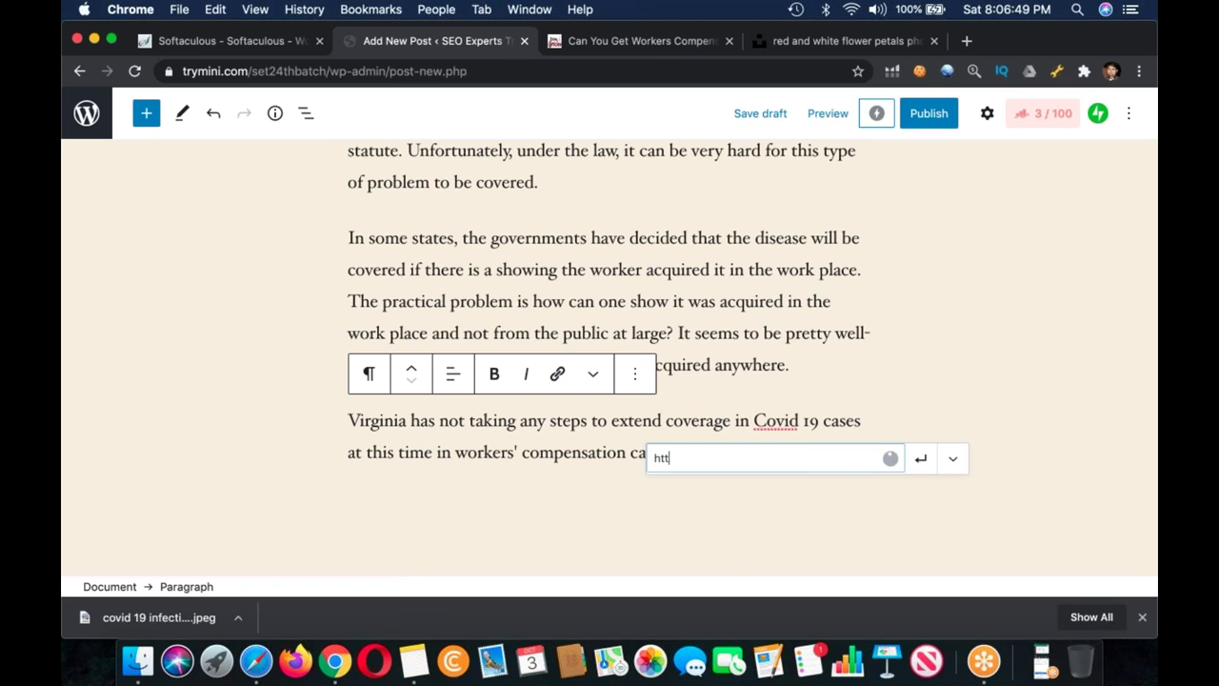
{"action": "type", "text": "ps://trymi"}
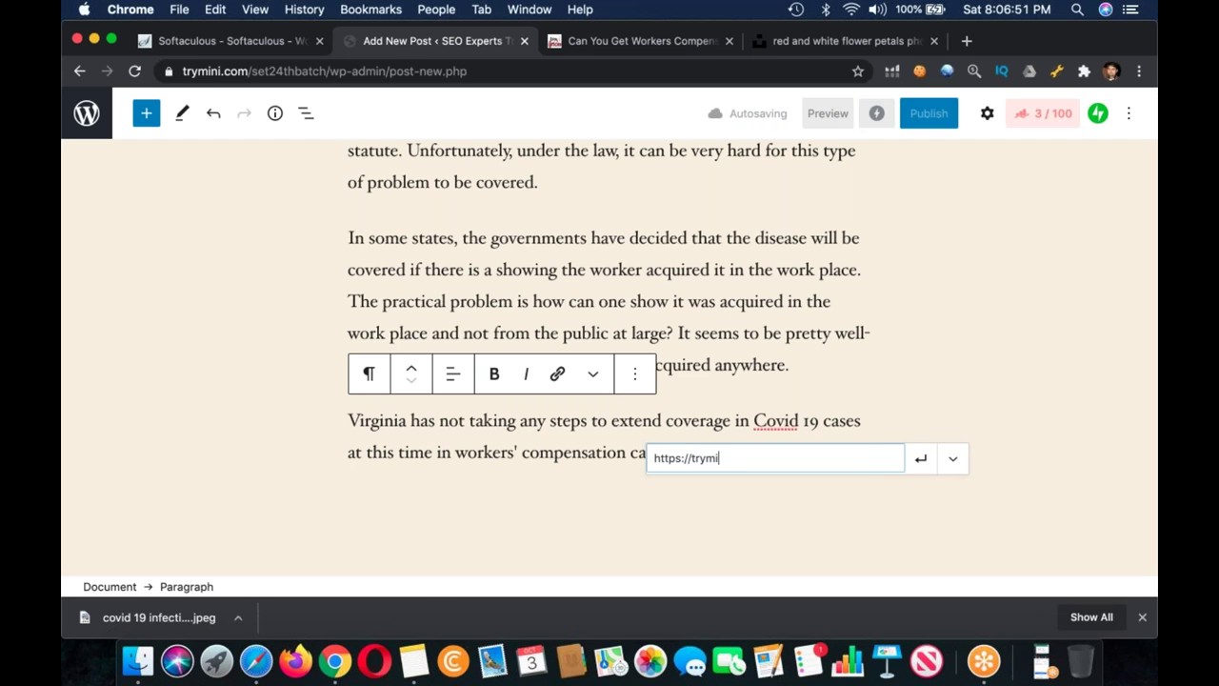
{"action": "type", "text": "ni.com/s"}
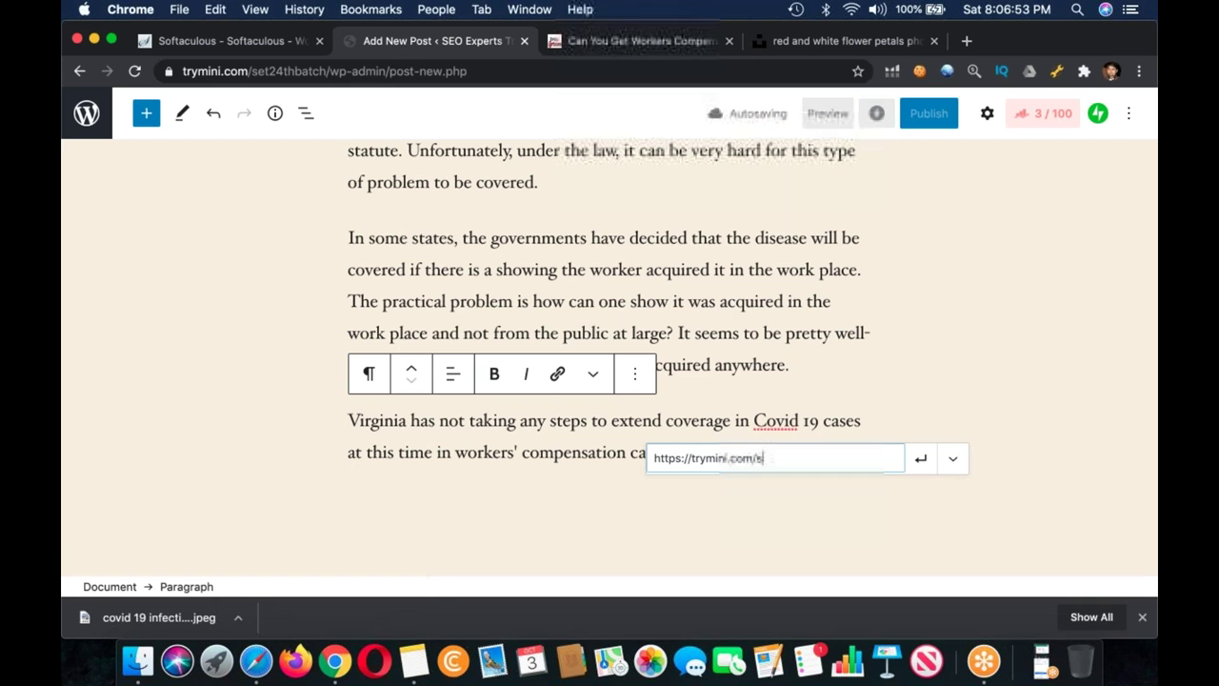
{"action": "type", "text": "et24thbatch"}
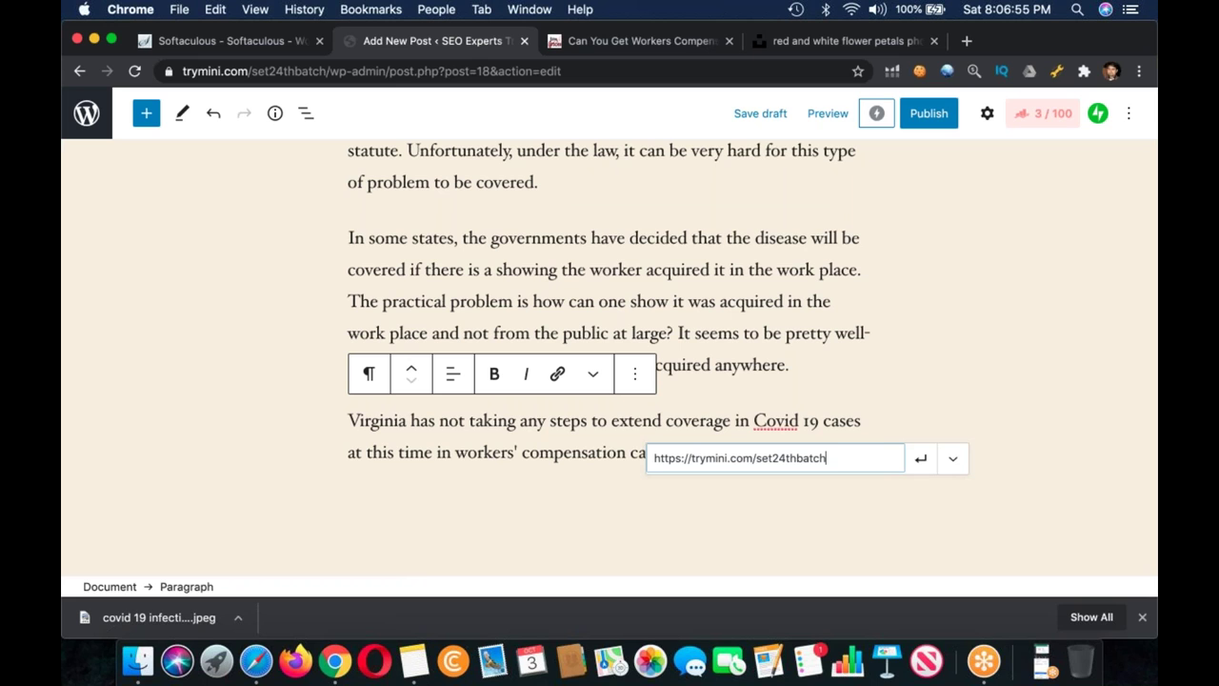
{"action": "type", "text": "/covid"}
{"action": "left_click", "coordinate": [920, 459]}
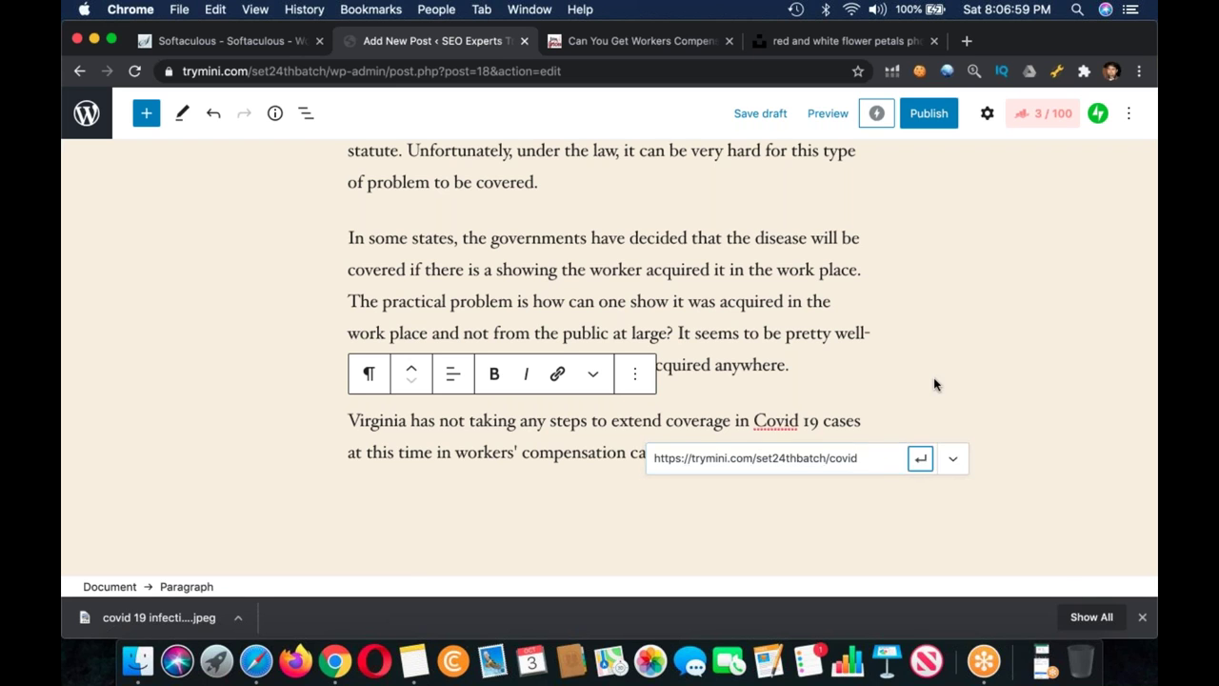
{"action": "left_click", "coordinate": [933, 371]}
{"action": "scroll", "coordinate": [924, 374], "scroll_direction": "up", "scroll_amount": 3}
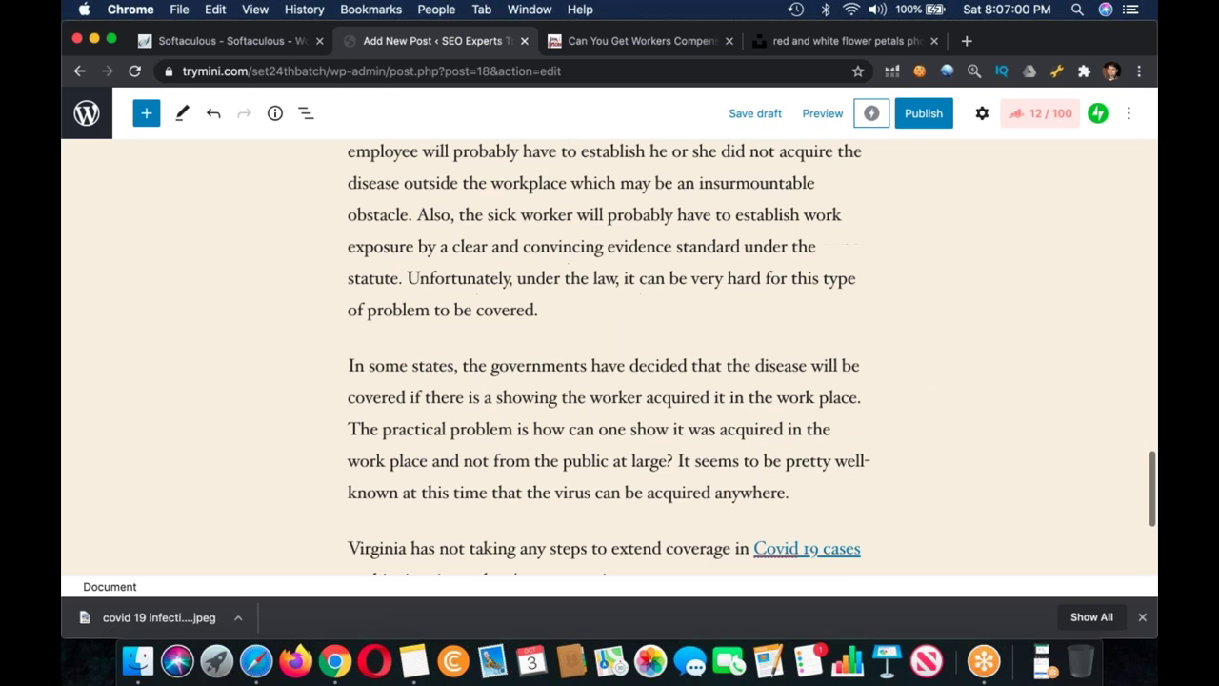
{"action": "scroll", "coordinate": [552, 243], "scroll_direction": "up", "scroll_amount": 5}
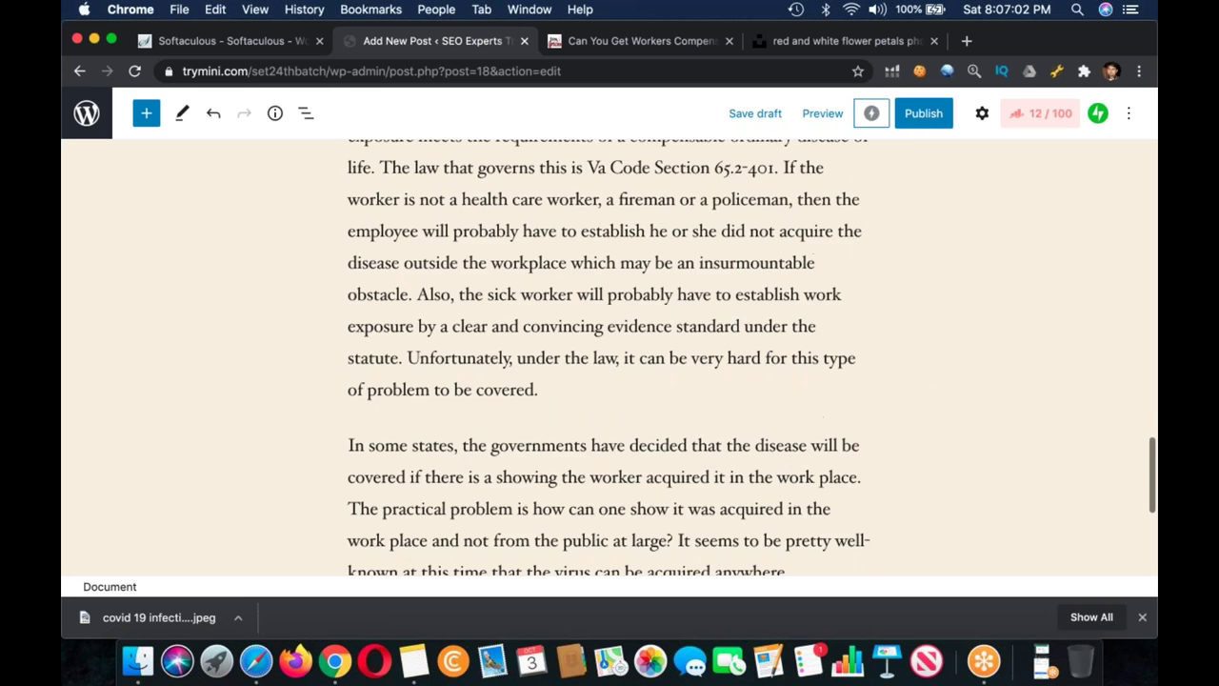
{"action": "scroll", "coordinate": [552, 243], "scroll_direction": "up", "scroll_amount": 2}
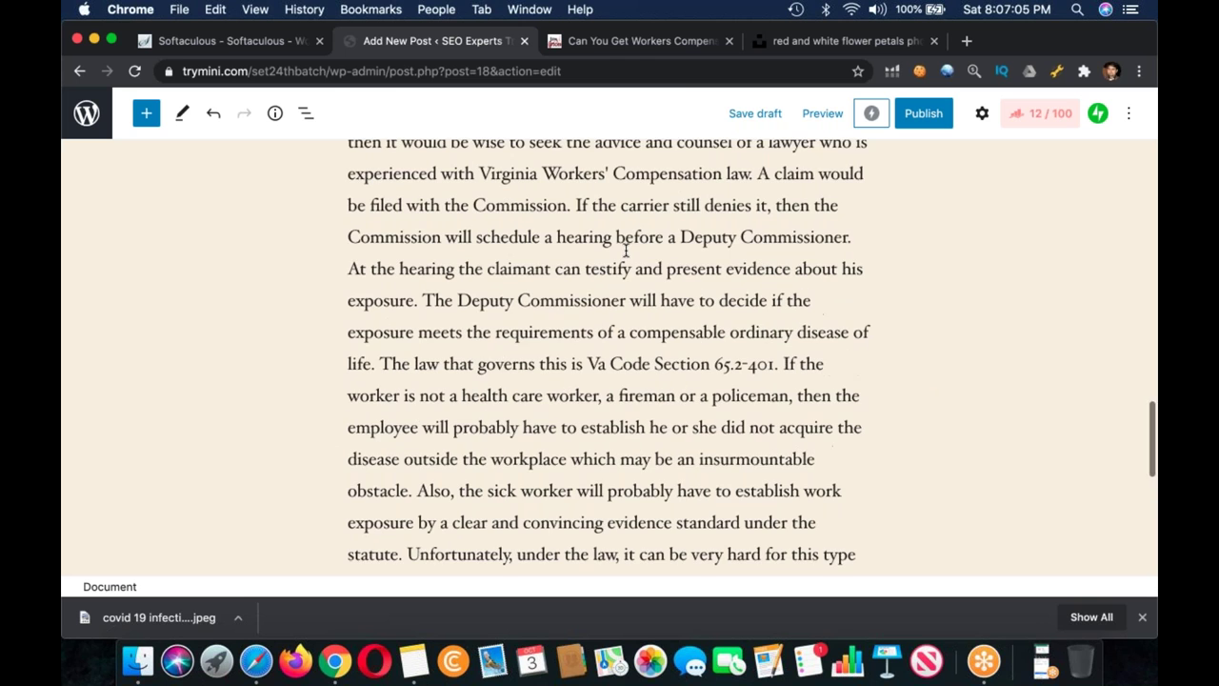
{"action": "scroll", "coordinate": [677, 253], "scroll_direction": "up", "scroll_amount": 6}
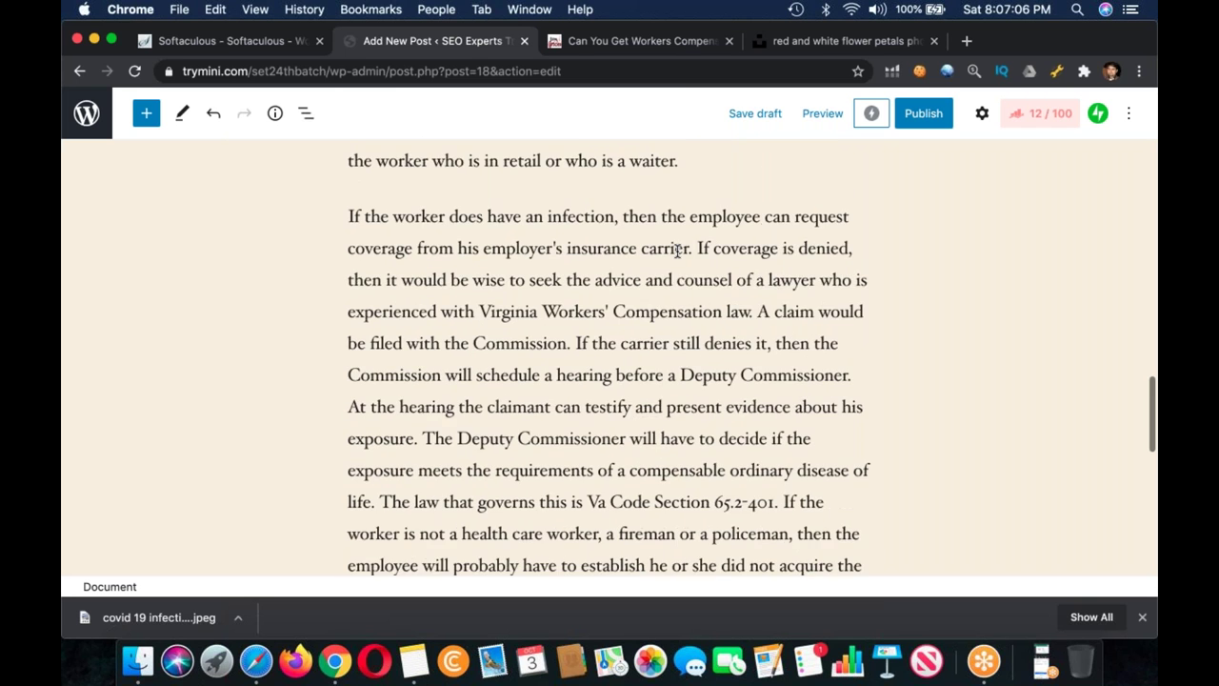
{"action": "left_click", "coordinate": [639, 360]}
{"action": "left_click_drag", "start_coordinate": [638, 360], "coordinate": [566, 366]}
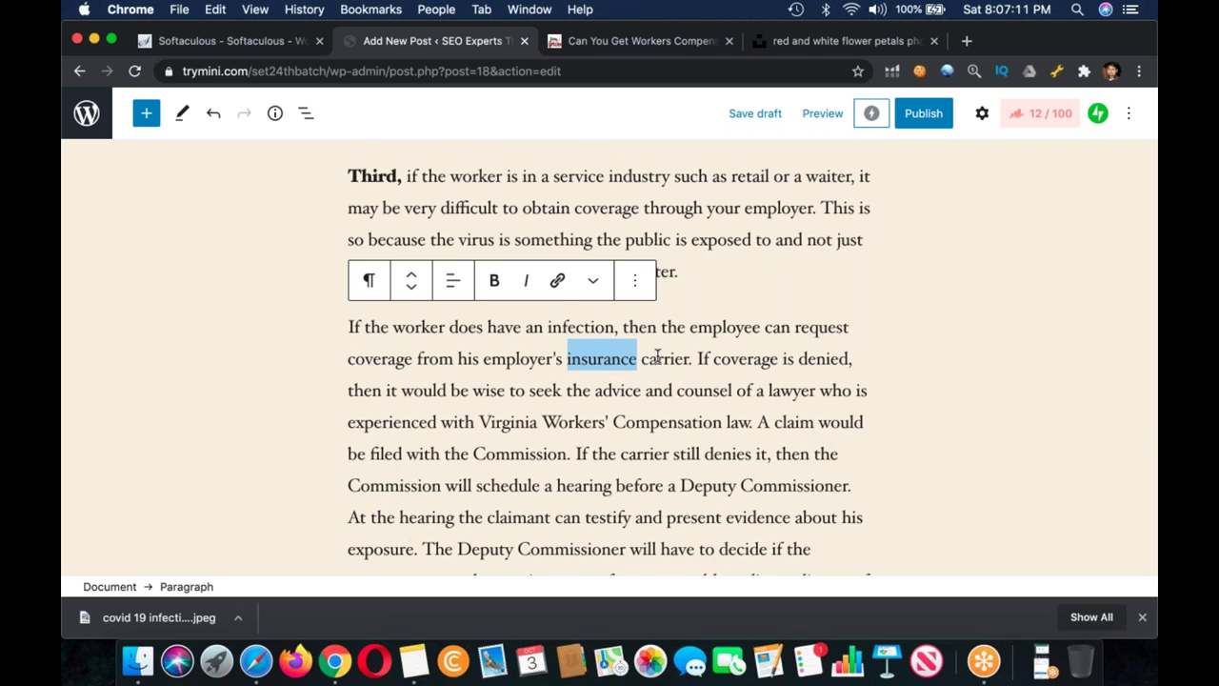
{"action": "left_click", "coordinate": [558, 280]}
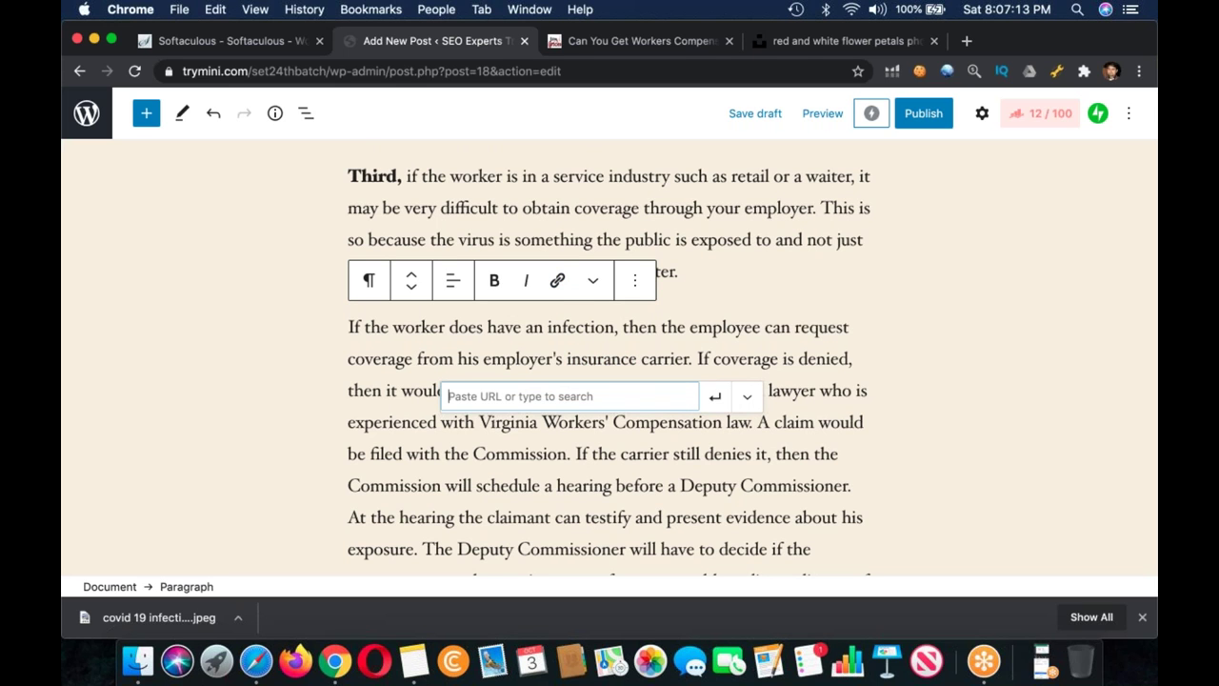
{"action": "key", "text": "Escape"}
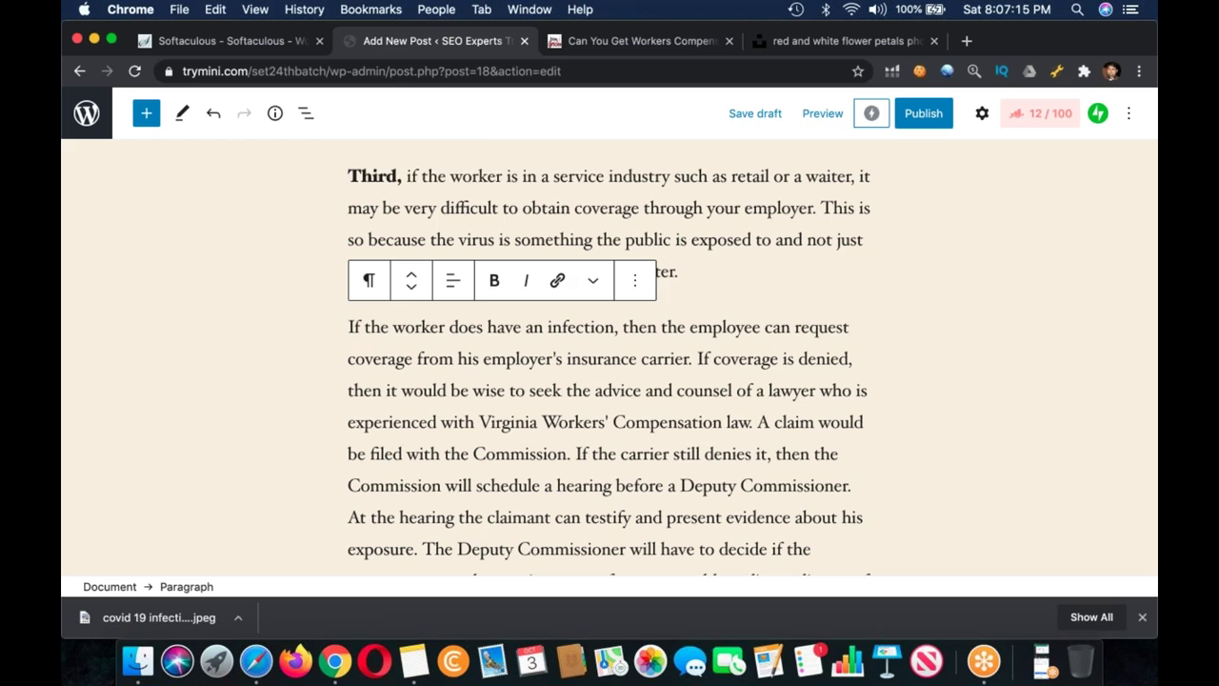
{"action": "left_click", "coordinate": [678, 272]}
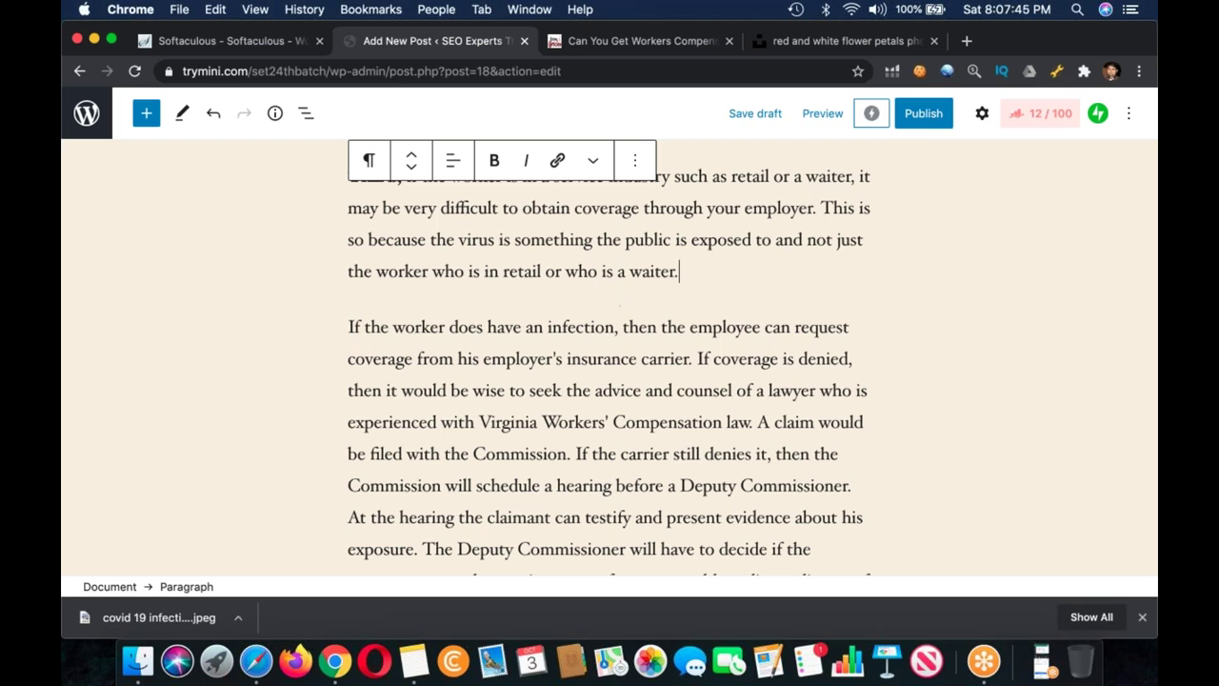
- Publish the post and open the site's homepage at trymini.com/set24thbatch
{"action": "left_click", "coordinate": [933, 114]}
{"action": "left_click", "coordinate": [962, 116]}
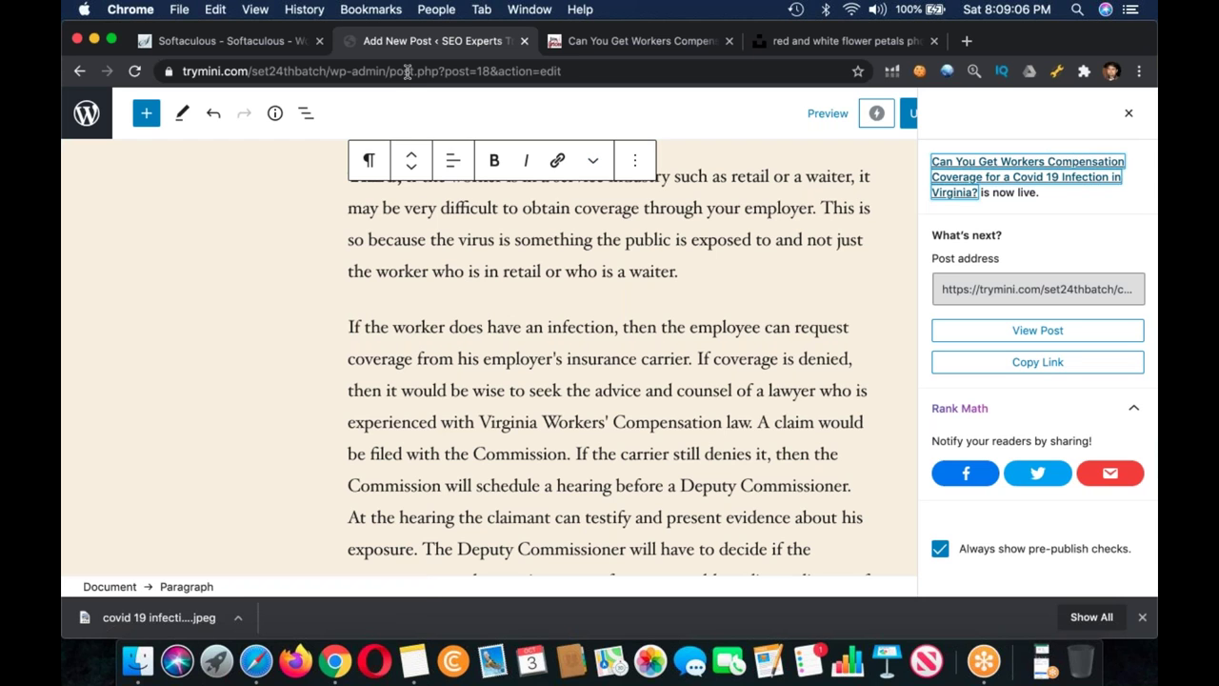
{"action": "left_click_drag", "start_coordinate": [335, 72], "coordinate": [590, 71]}
{"action": "key", "text": "BackSpace"}
{"action": "key", "text": "BackSpace"}
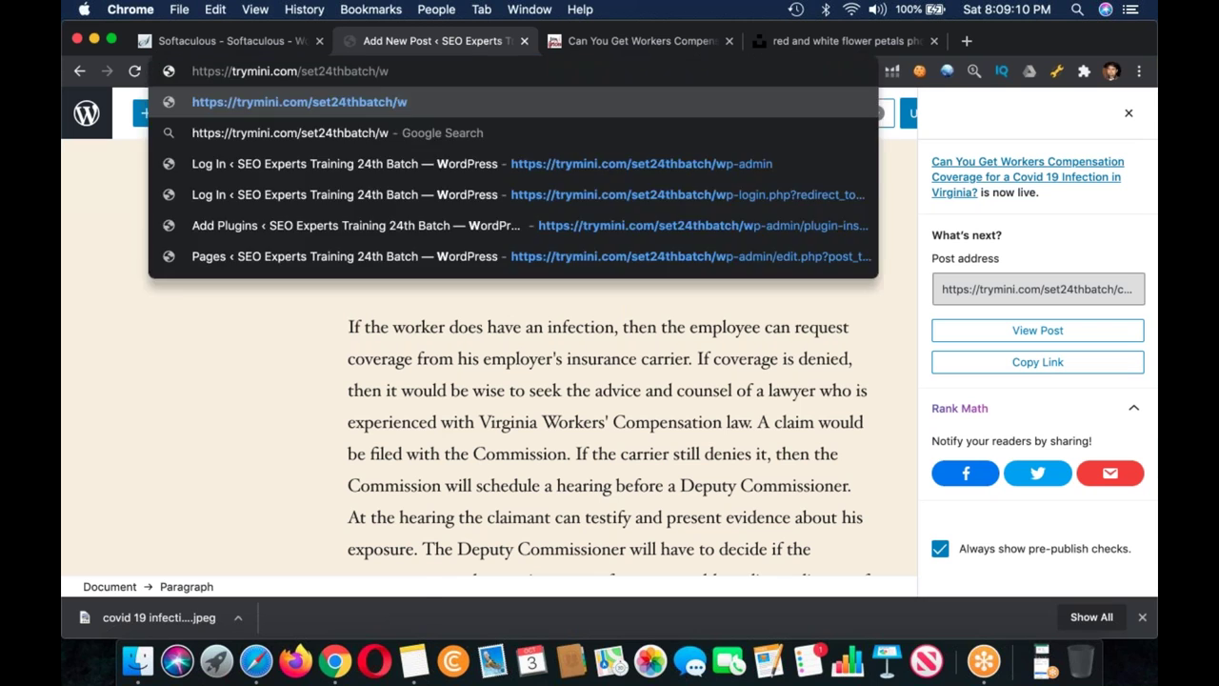
{"action": "key", "text": "Return"}
- Close the source article and flower image pages, and open the site's wp-admin dashboard
{"action": "left_click", "coordinate": [729, 42]}
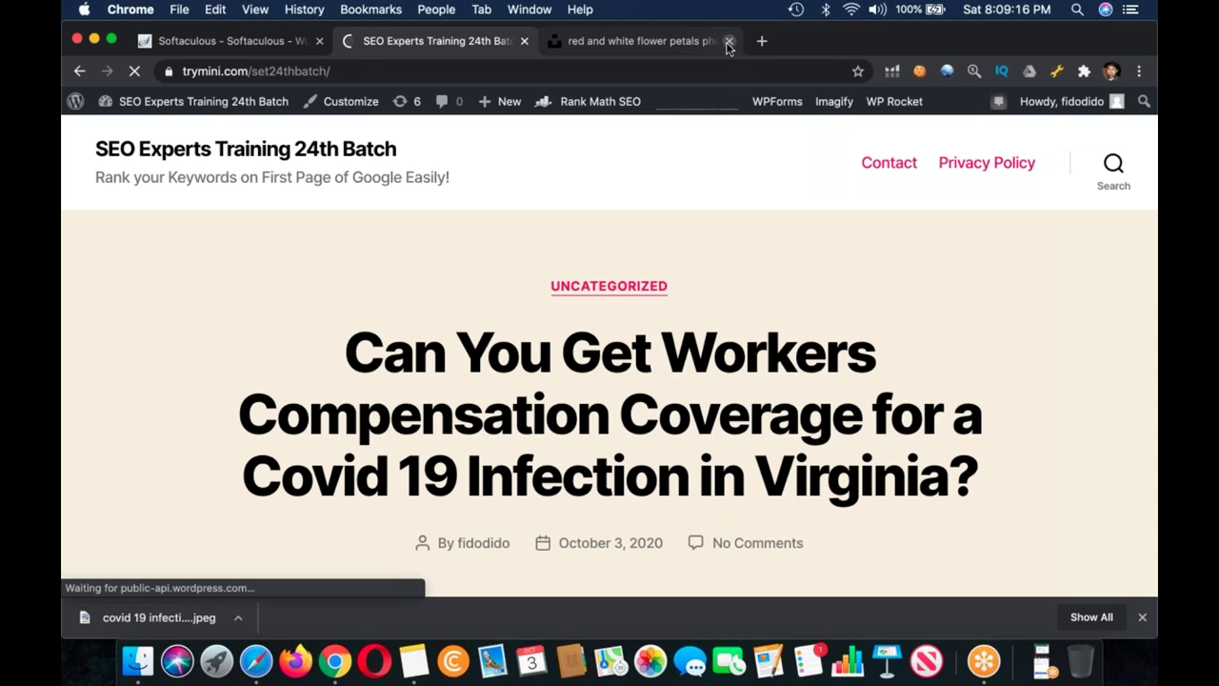
{"action": "left_click", "coordinate": [729, 42]}
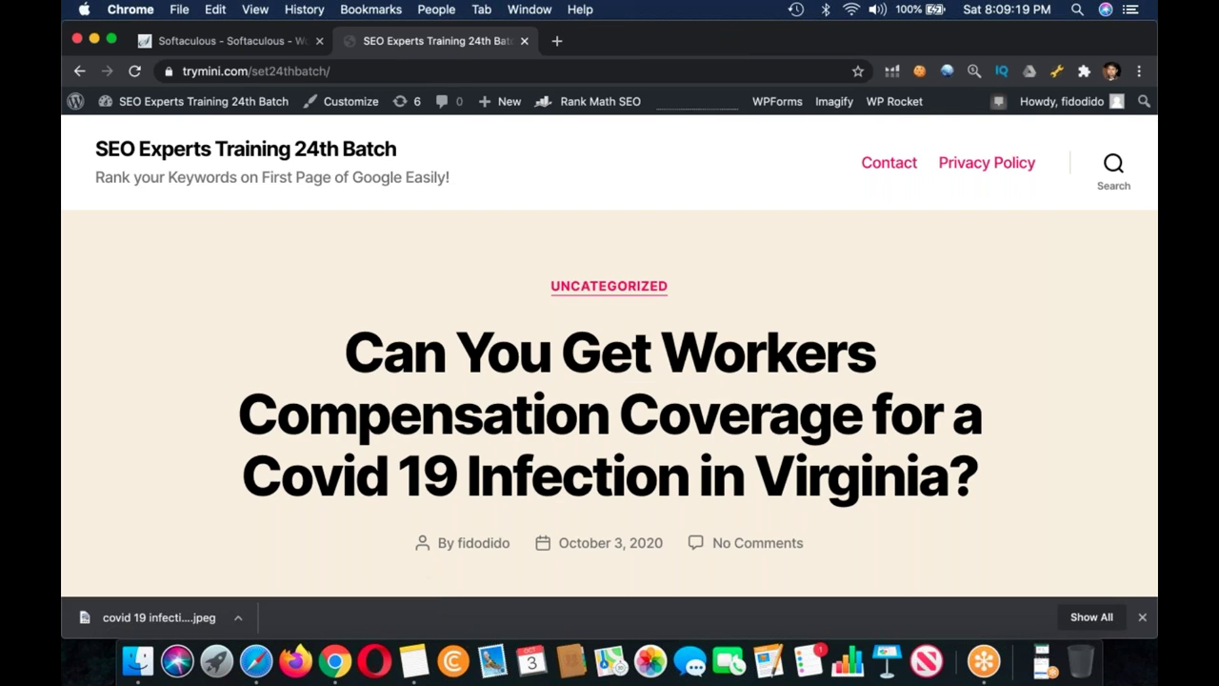
{"action": "left_click", "coordinate": [412, 73]}
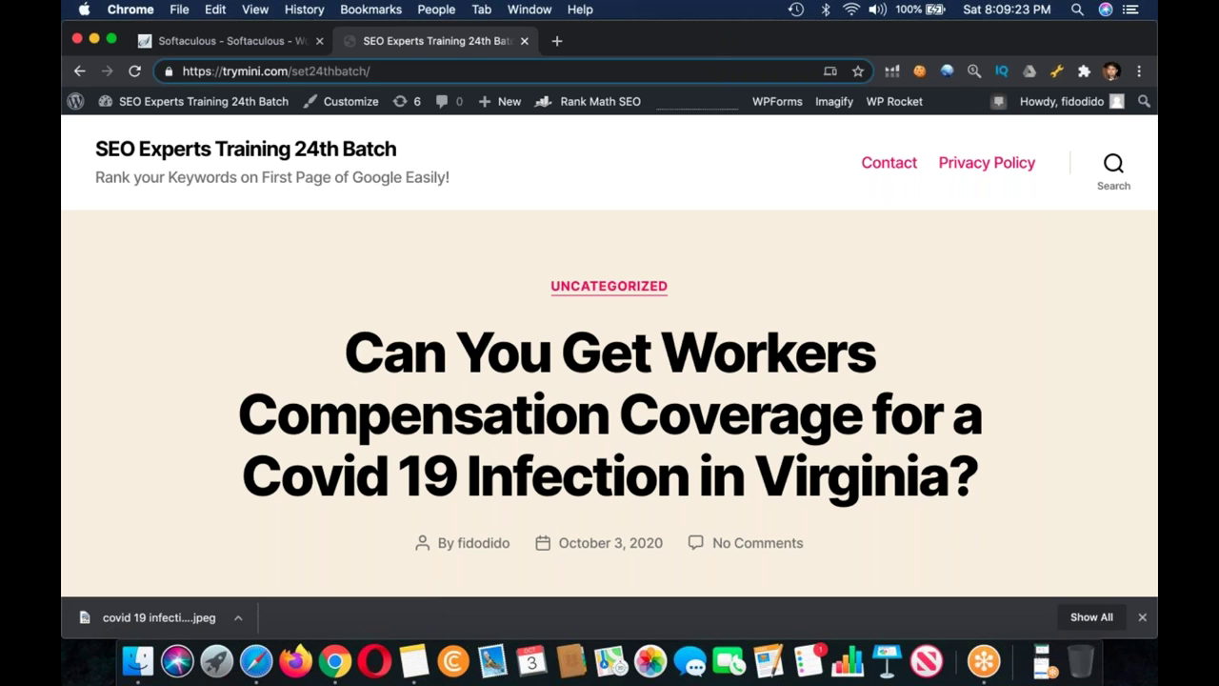
{"action": "type", "text": "wp"}
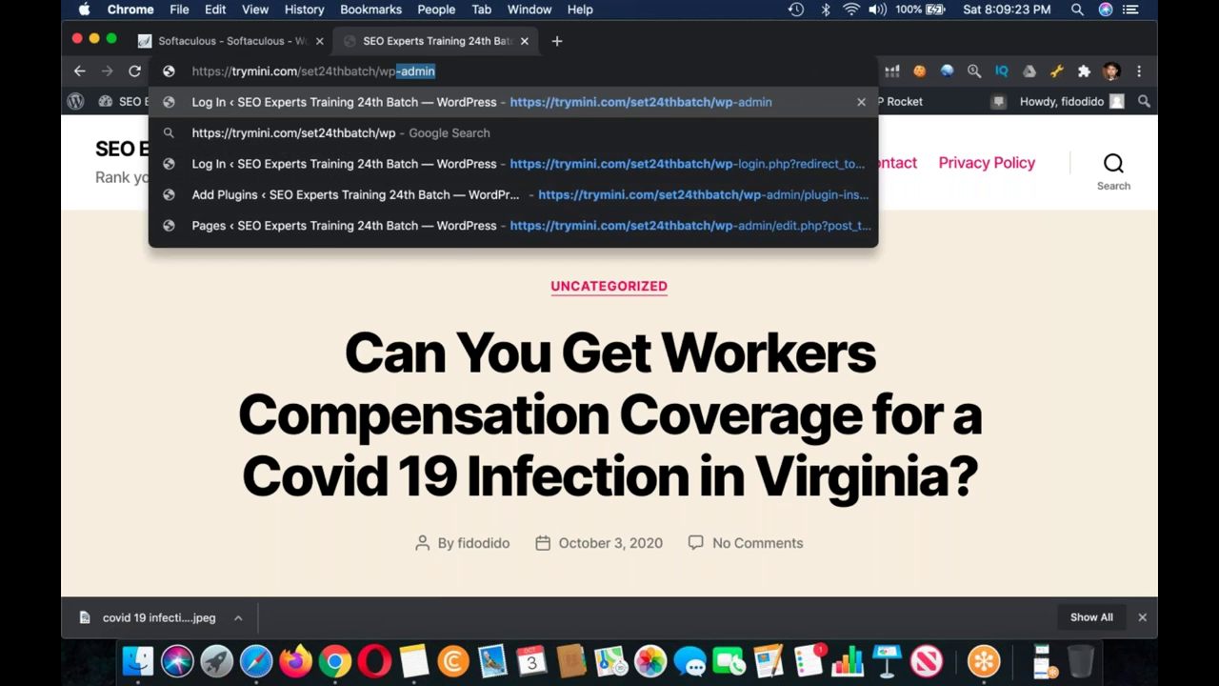
{"action": "key", "text": "Return"}
- Switch to Notes and add the bullet "Submit sitemap to Google webmaster tools" below "How to Deal with Article Writer?"
{"action": "left_click", "coordinate": [413, 677]}
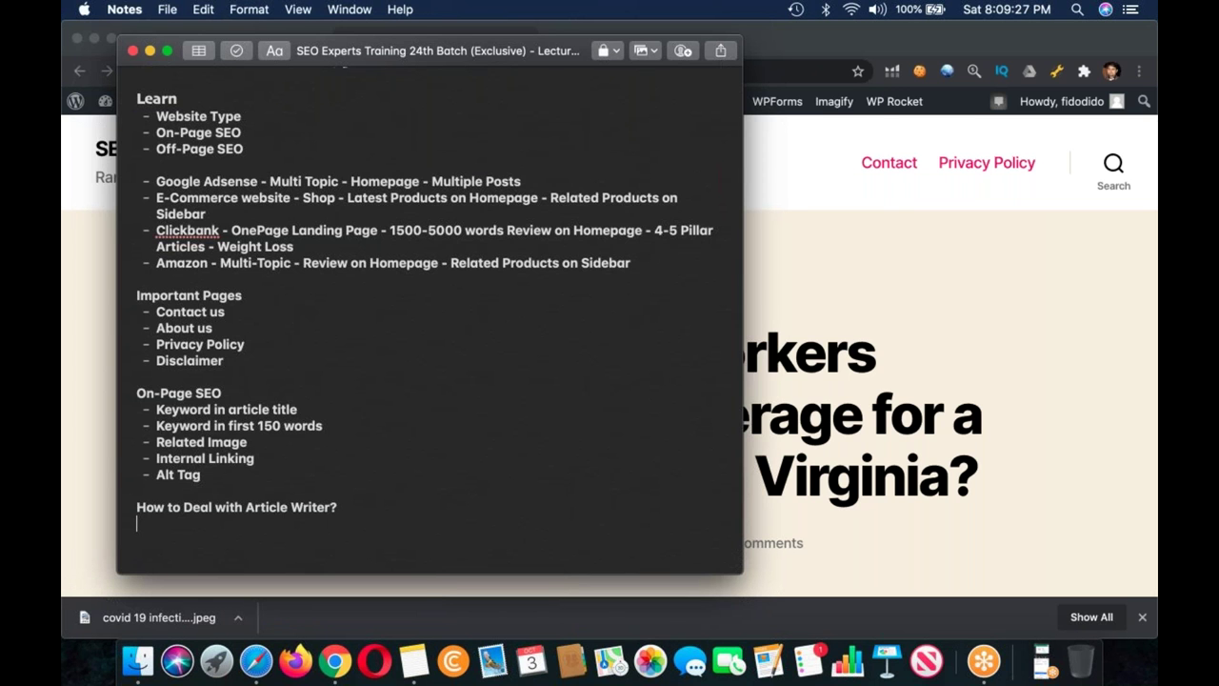
{"action": "key", "text": "Return"}
{"action": "type", "text": "- Submit sitemap to G"}
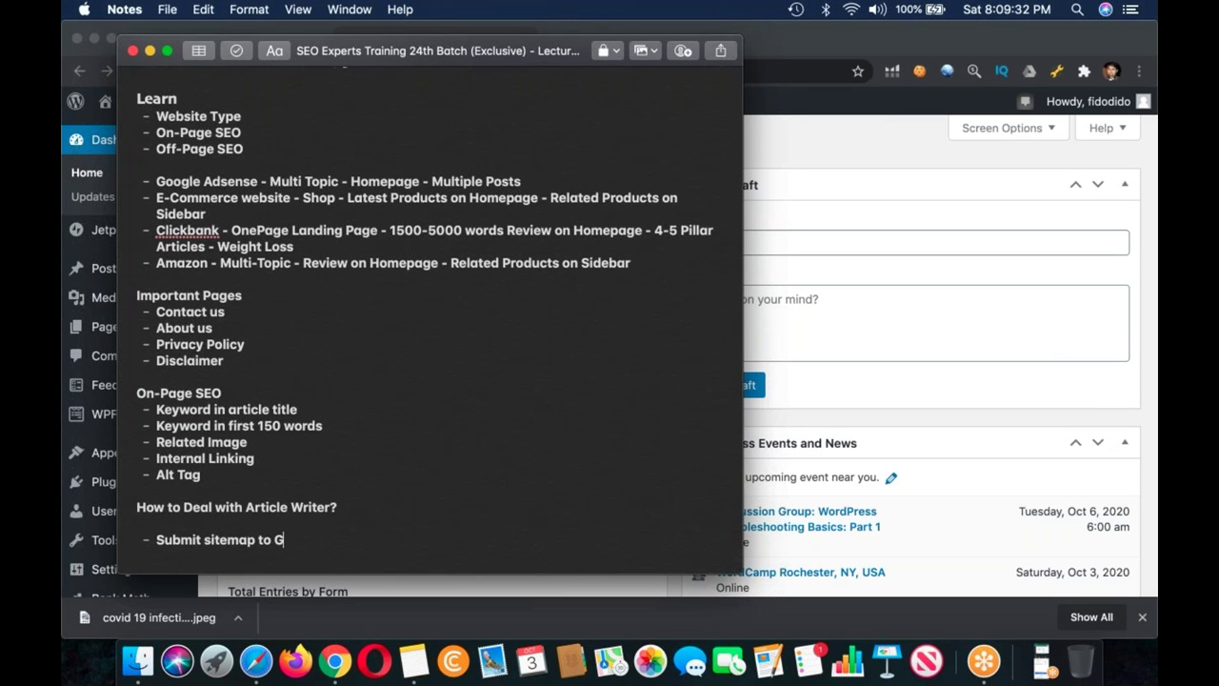
{"action": "type", "text": "oogle weba"}
{"action": "key", "text": "BackSpace"}
{"action": "type", "text": "master tools"}
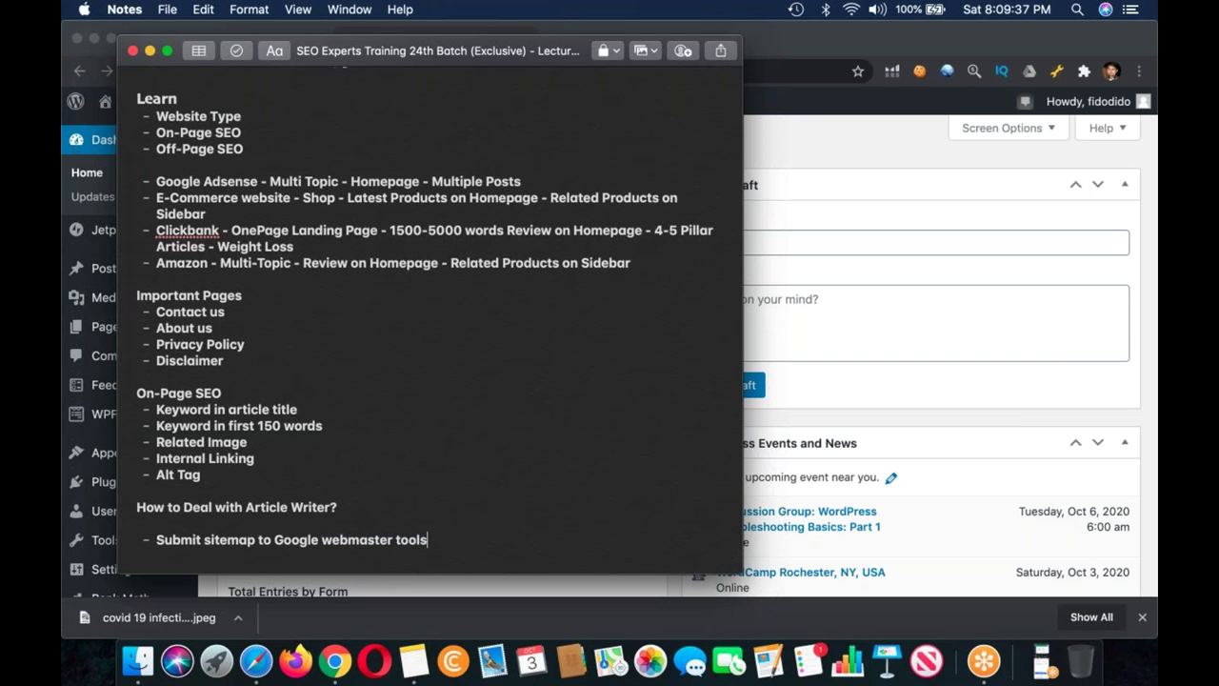
- Add the bullets "Website Downtime Checker" and "Keywords Tracking" under the sitemap item
{"action": "key", "text": "Return"}
{"action": "type", "text": "Website Down"}
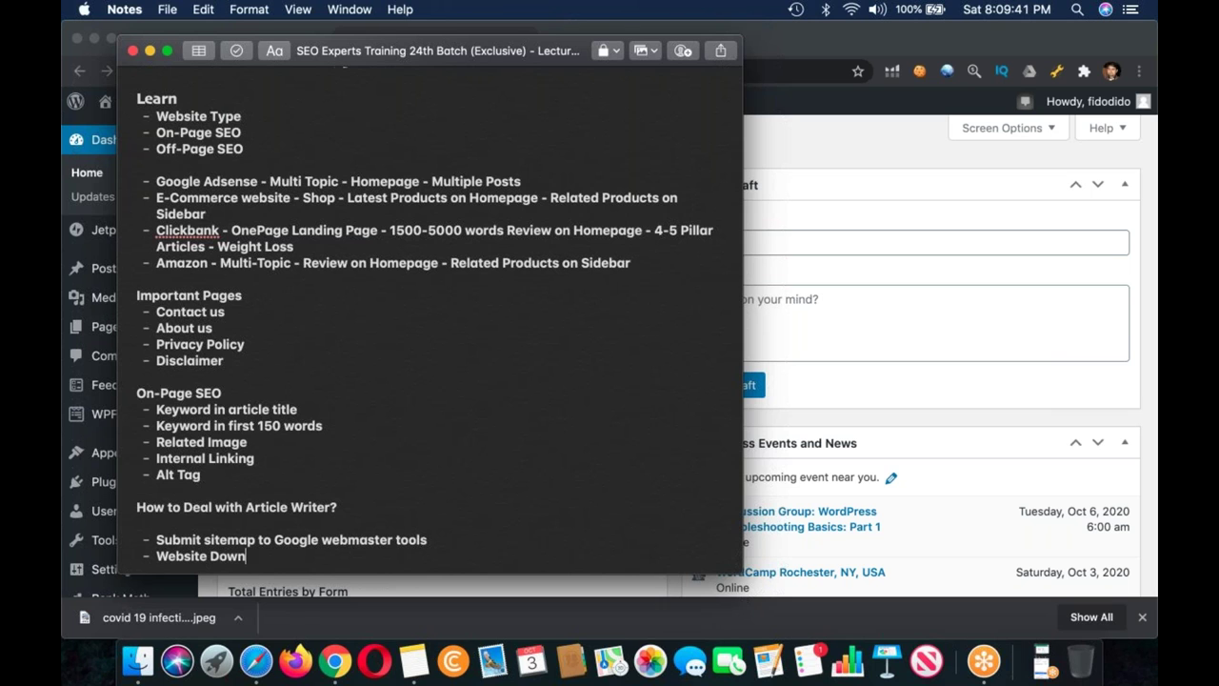
{"action": "type", "text": "time Checker"}
{"action": "key", "text": "Return"}
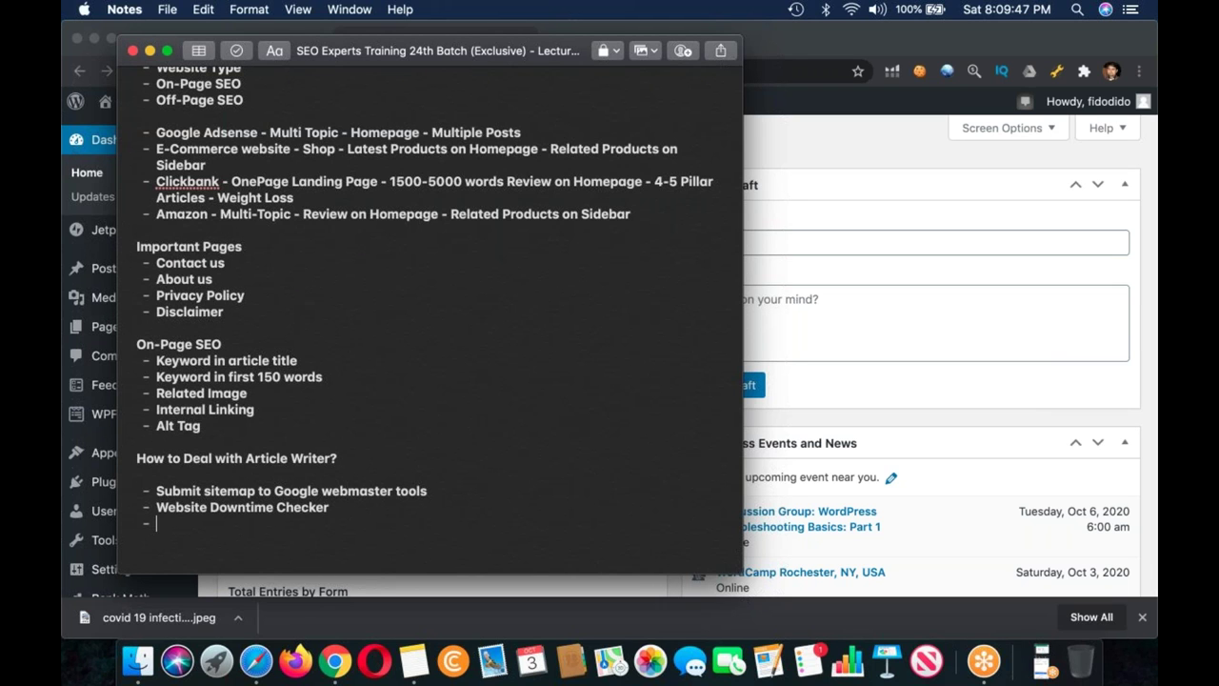
{"action": "type", "text": "Keywords Track"}
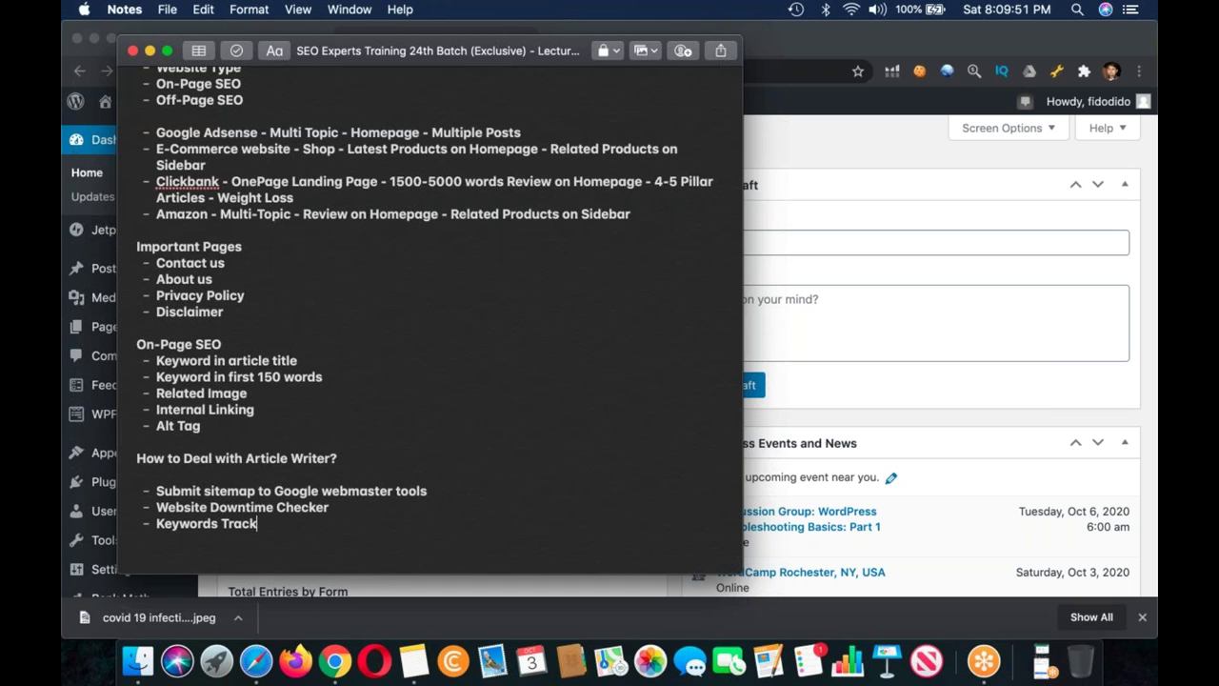
{"action": "type", "text": "ing"}
- Return to the WordPress admin in Chrome and open the Rank Math dashboard
{"action": "left_click", "coordinate": [911, 169]}
{"action": "scroll", "coordinate": [610, 362], "scroll_direction": "down", "scroll_amount": 3}
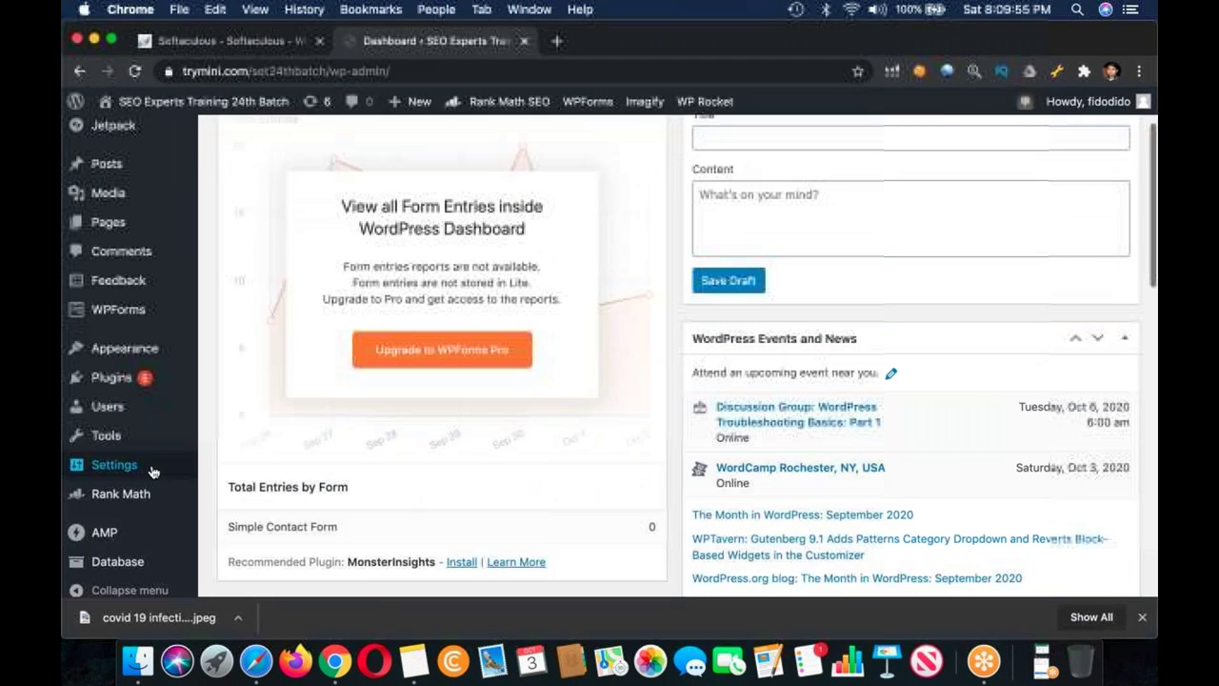
{"action": "mouse_move", "coordinate": [115, 464]}
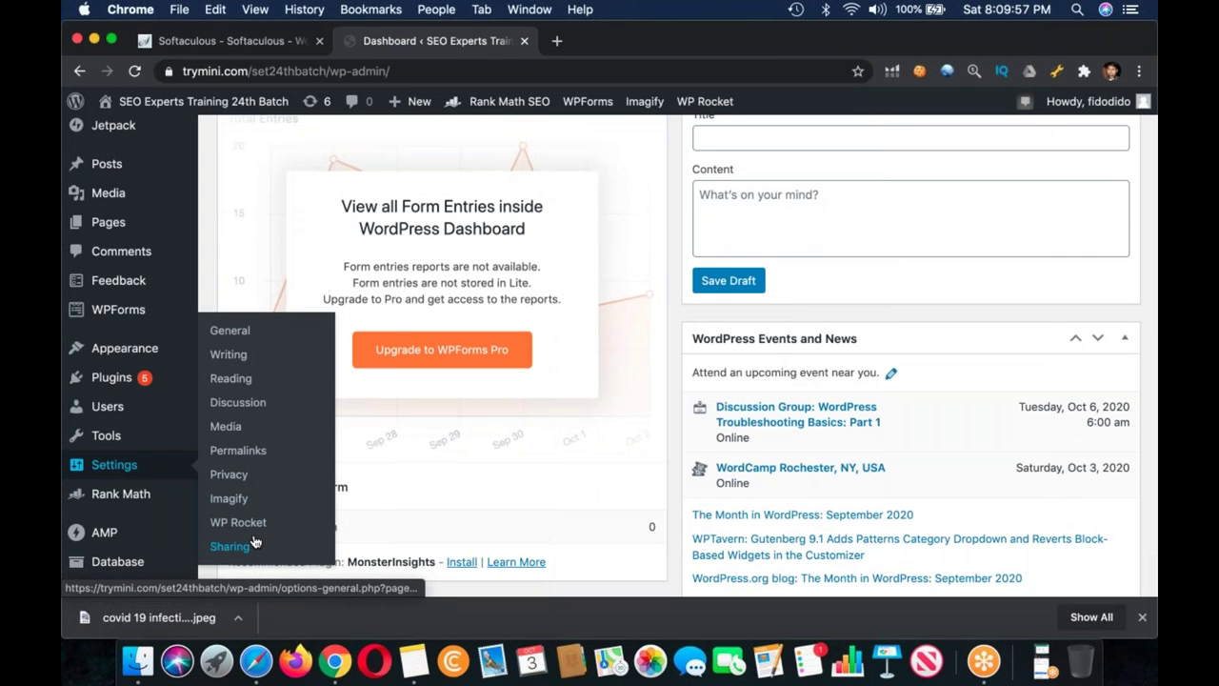
{"action": "mouse_move", "coordinate": [169, 529]}
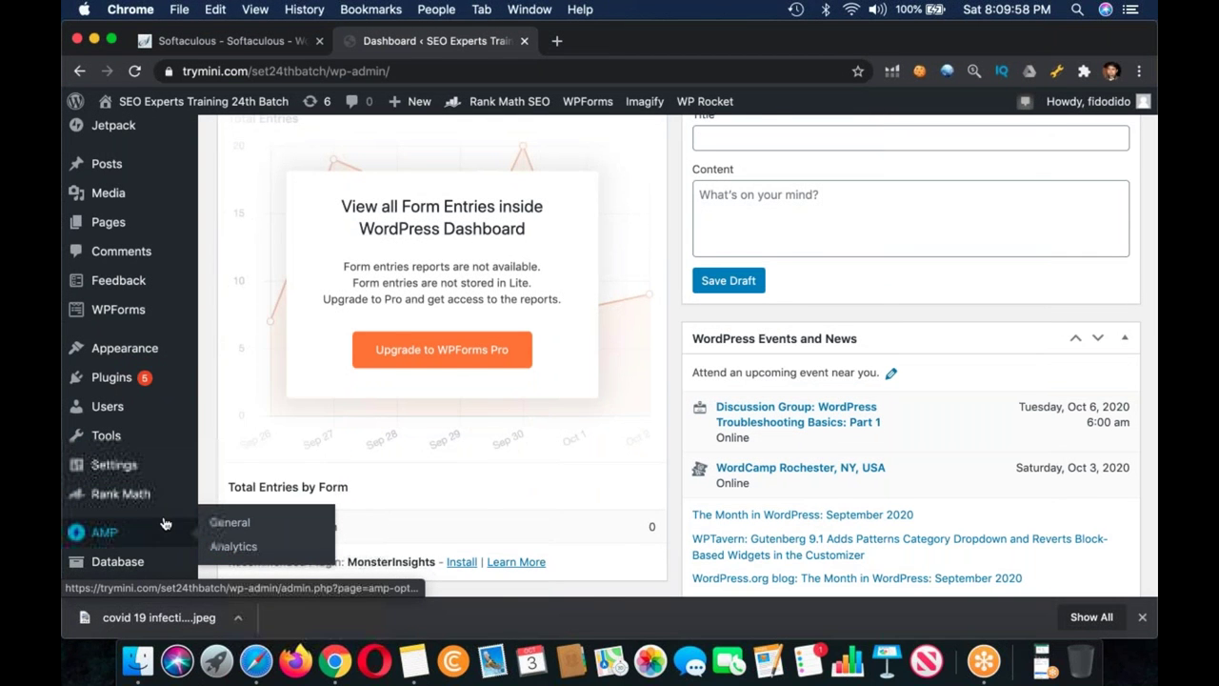
{"action": "scroll", "coordinate": [168, 523], "scroll_direction": "down", "scroll_amount": 2}
{"action": "mouse_move", "coordinate": [157, 491]}
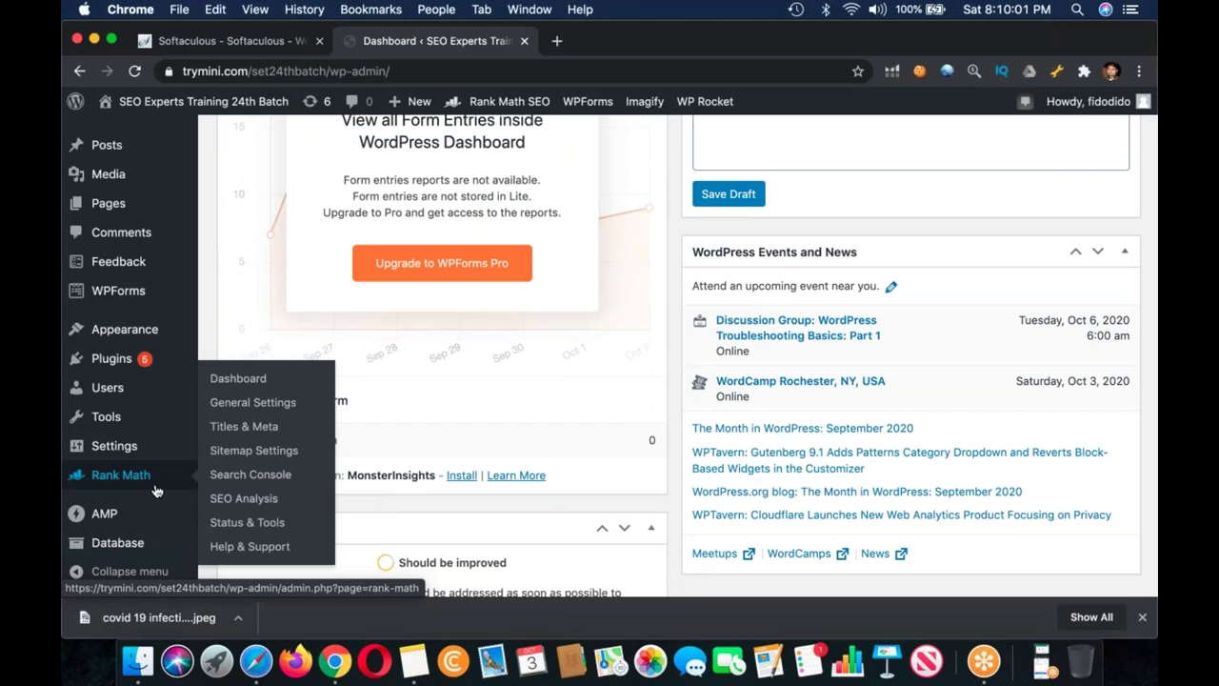
{"action": "left_click", "coordinate": [240, 381]}
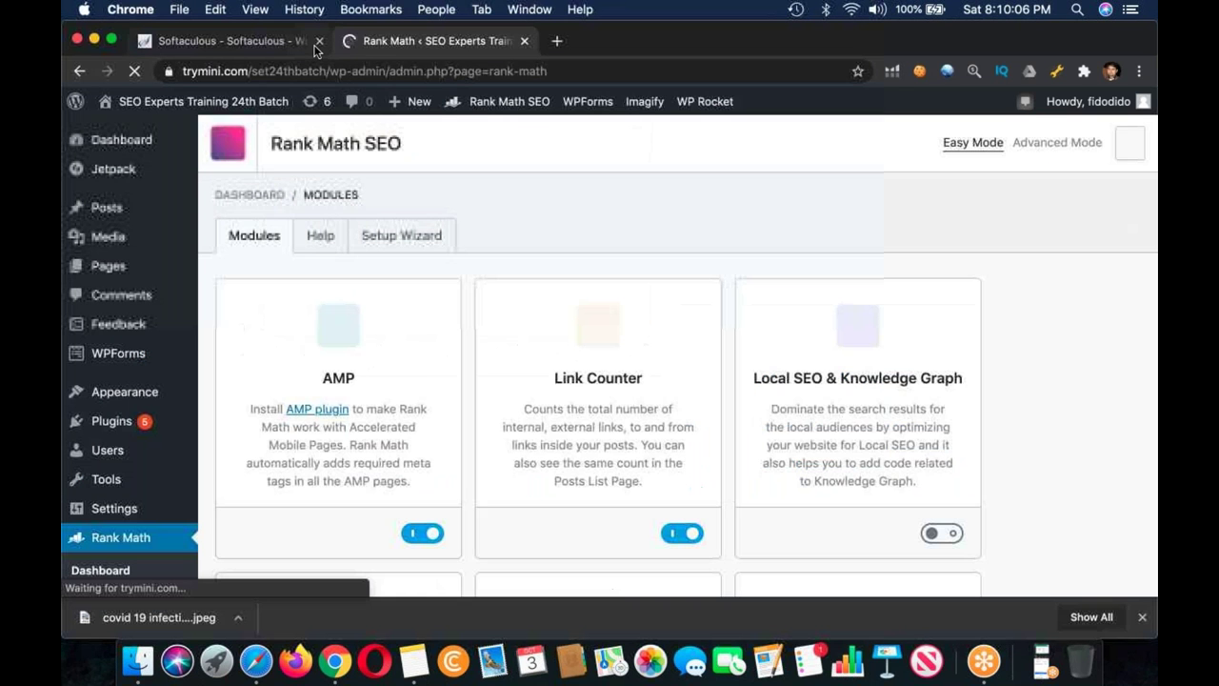
- Open the settings of Rank Math's Sitemap module
{"action": "scroll", "coordinate": [610, 354], "scroll_direction": "down", "scroll_amount": 5}
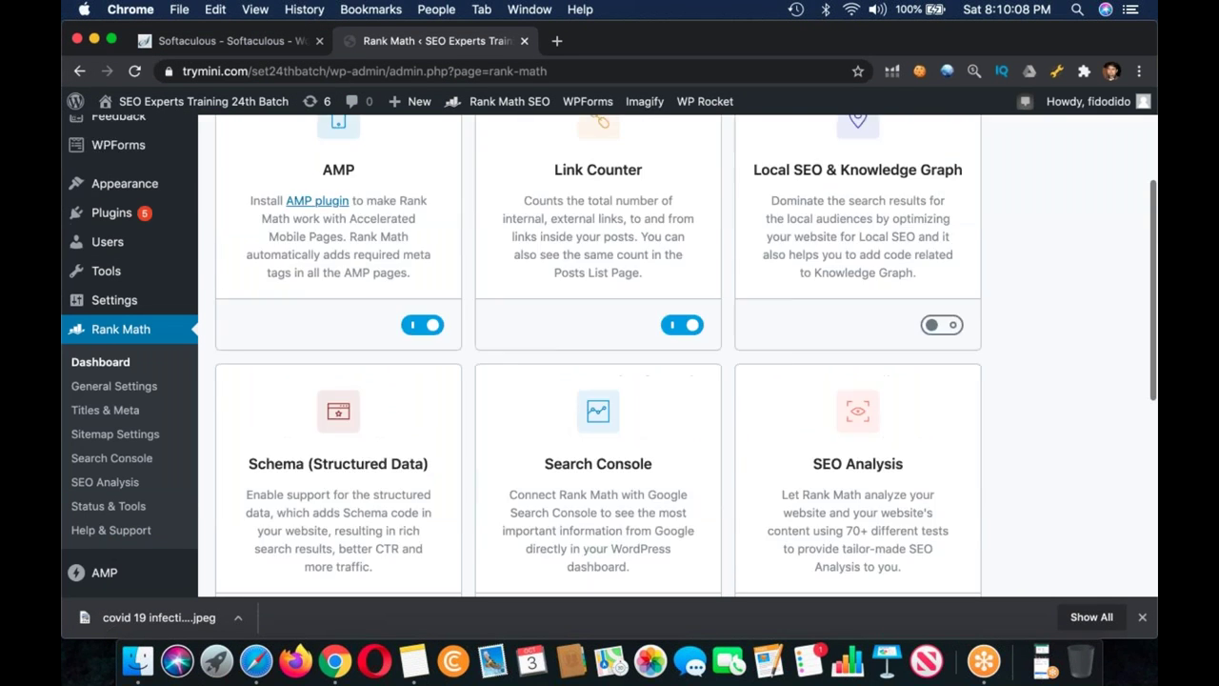
{"action": "scroll", "coordinate": [610, 354], "scroll_direction": "down", "scroll_amount": 2}
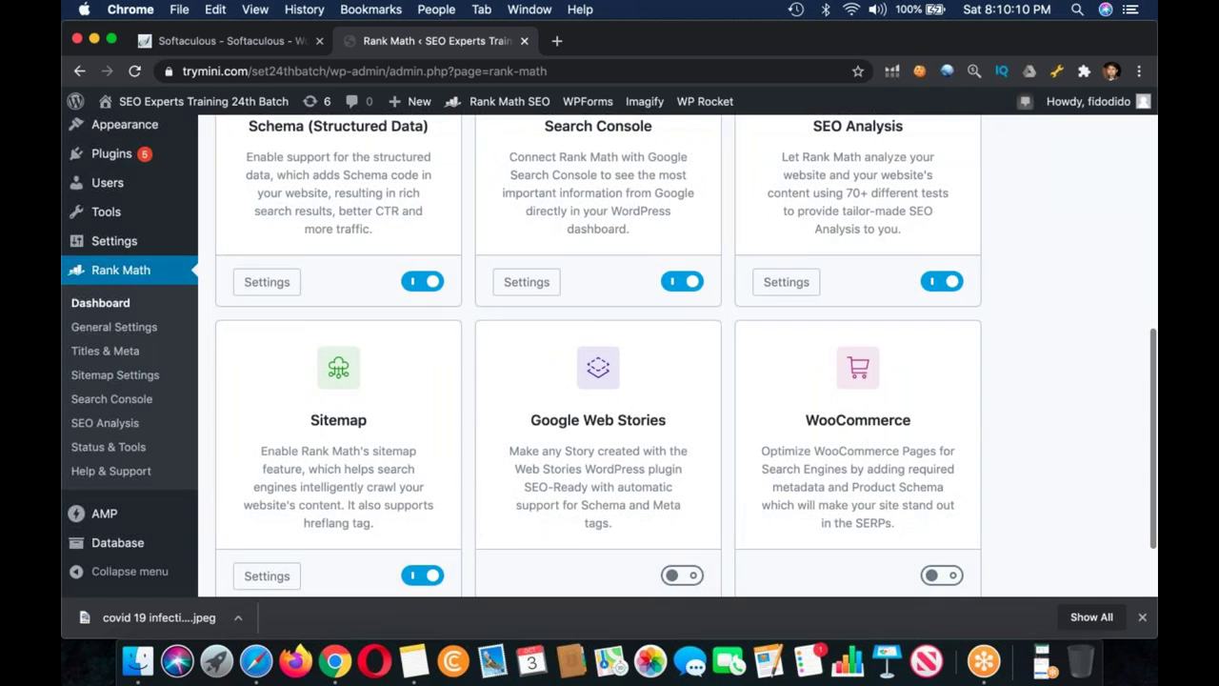
{"action": "scroll", "coordinate": [299, 479], "scroll_direction": "down", "scroll_amount": 1}
{"action": "left_click", "coordinate": [270, 471]}
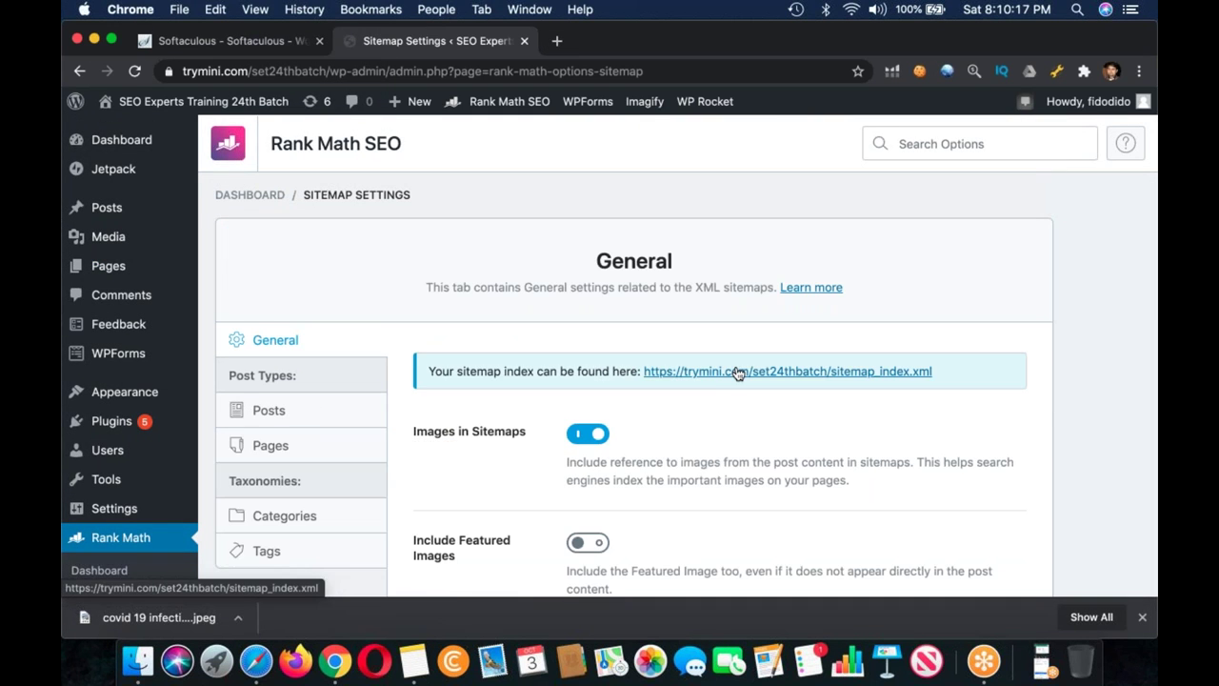
- Open the site's sitemap_index.xml from the sitemap settings, and search Google for "google webmaster tools" in a new tab
{"action": "left_click", "coordinate": [787, 371]}
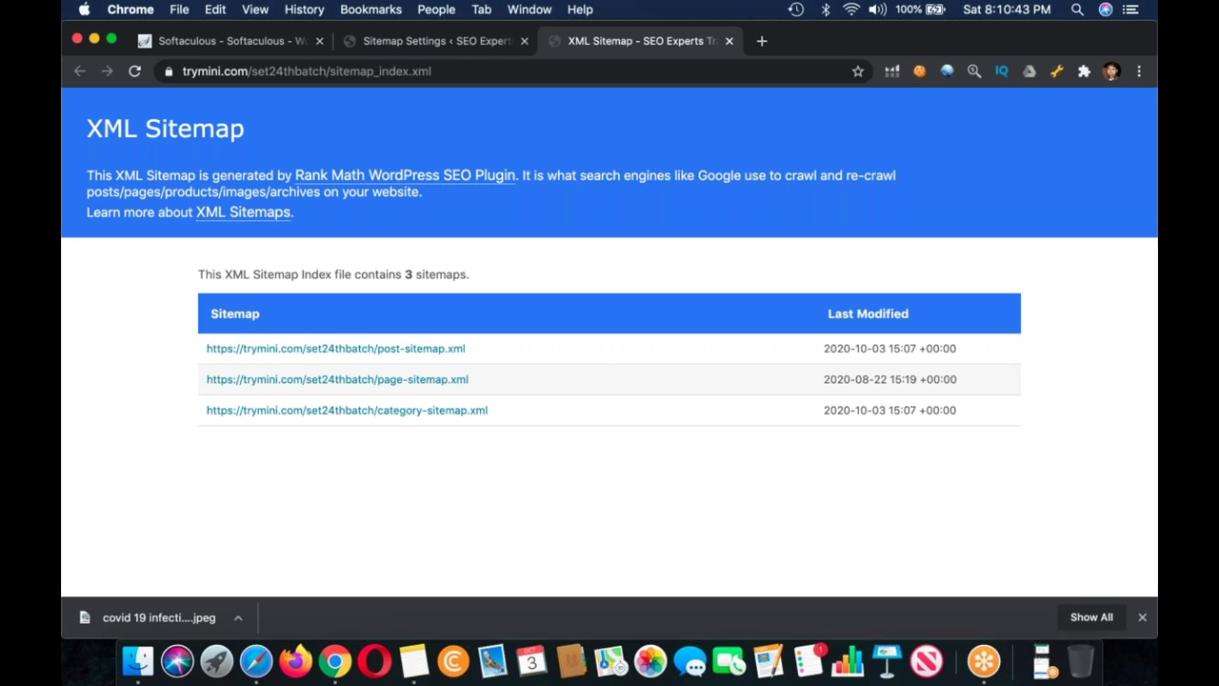
{"action": "left_click", "coordinate": [761, 42]}
{"action": "type", "text": "too"}
{"action": "key", "text": "BackSpace"}
{"action": "key", "text": "BackSpace"}
{"action": "key", "text": "BackSpace"}
{"action": "type", "text": "go"}
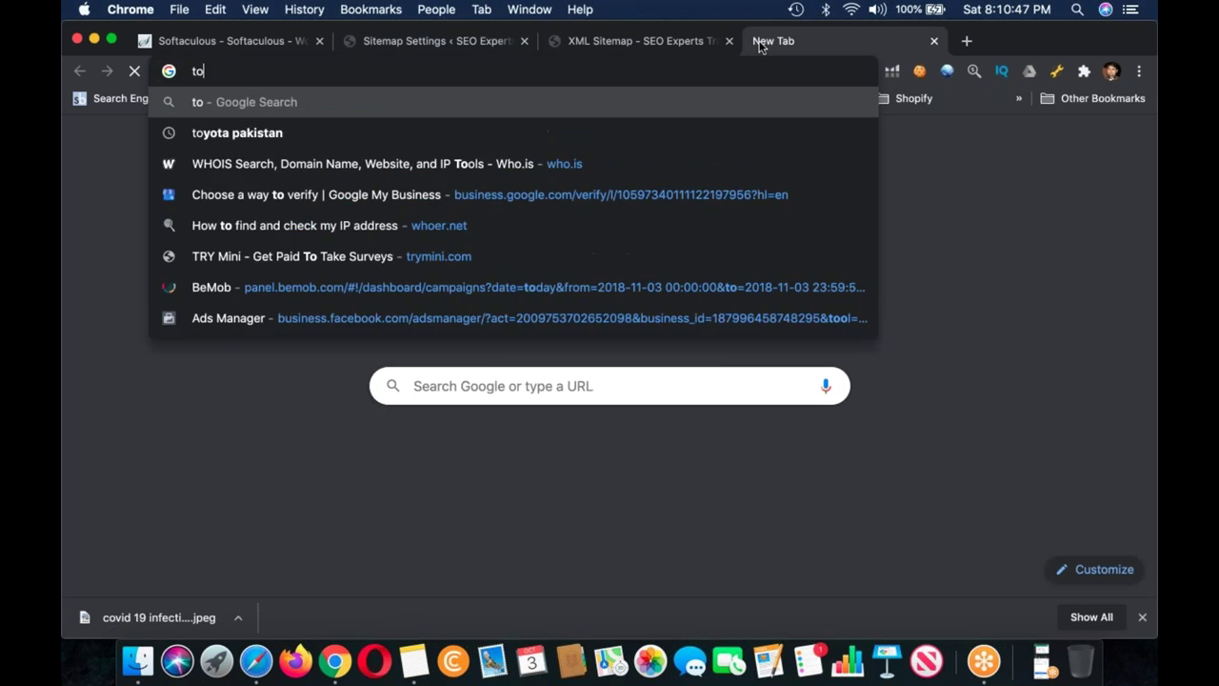
{"action": "type", "text": "ogle webmsw"}
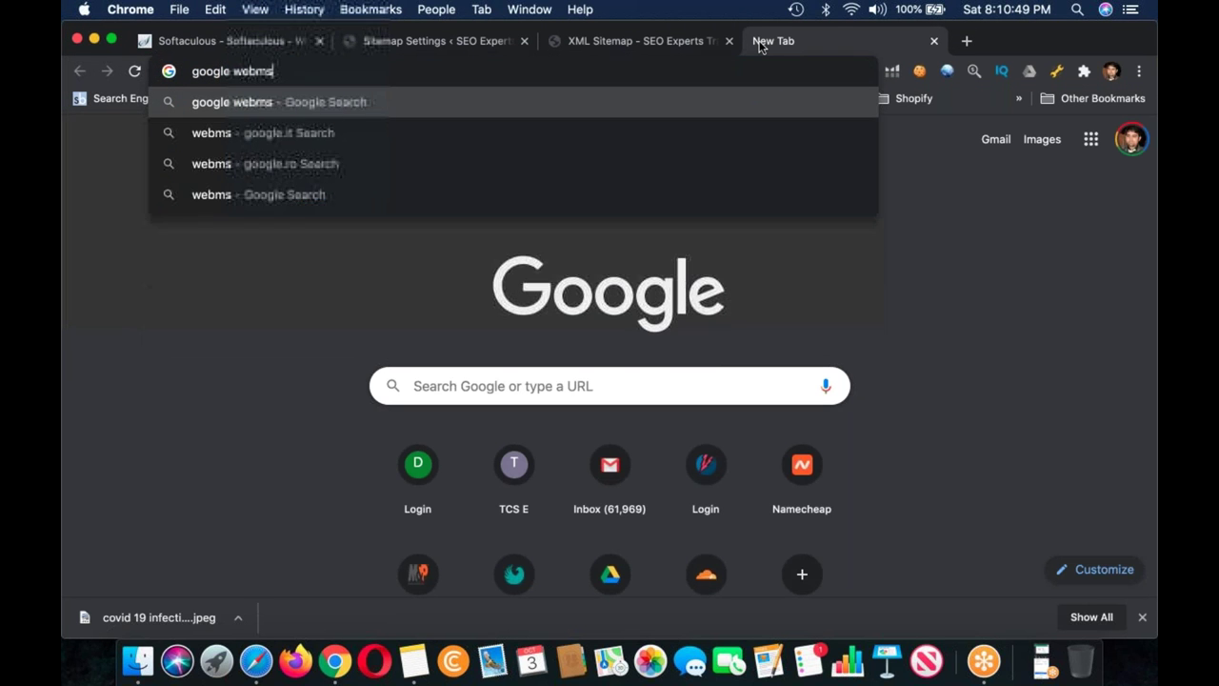
{"action": "key", "text": "BackSpace"}
{"action": "key", "text": "BackSpace"}
{"action": "type", "text": "aster"}
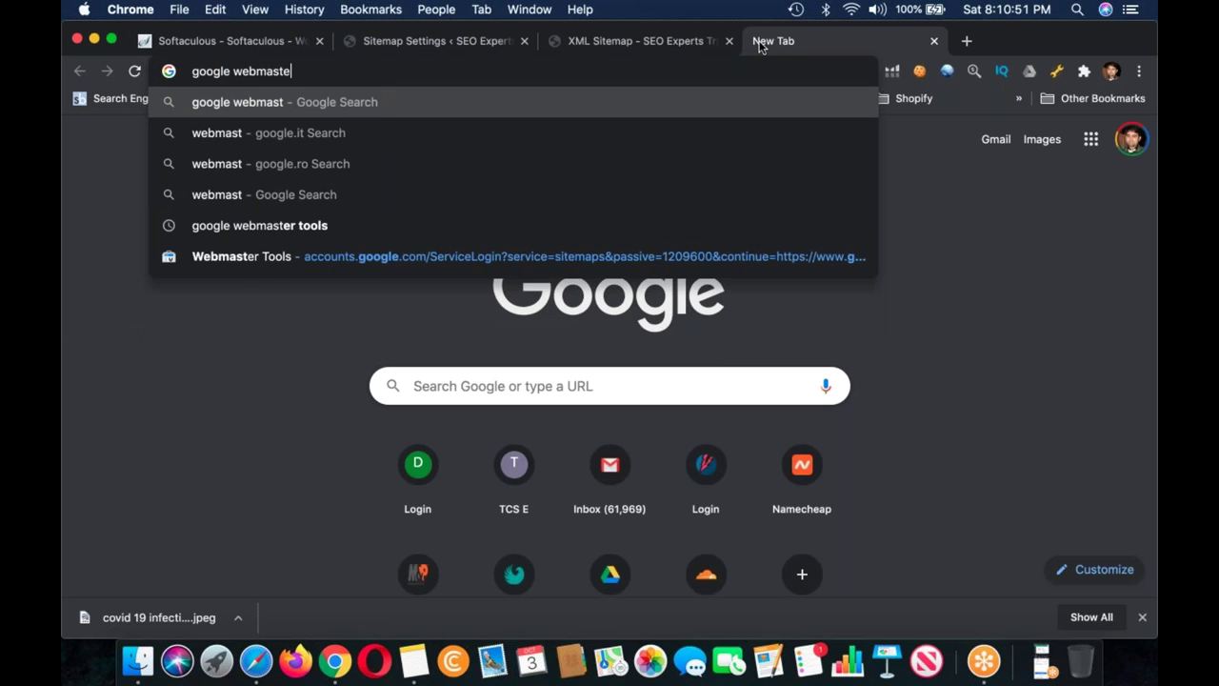
{"action": "type", "text": " tools"}
{"action": "key", "text": "Return"}
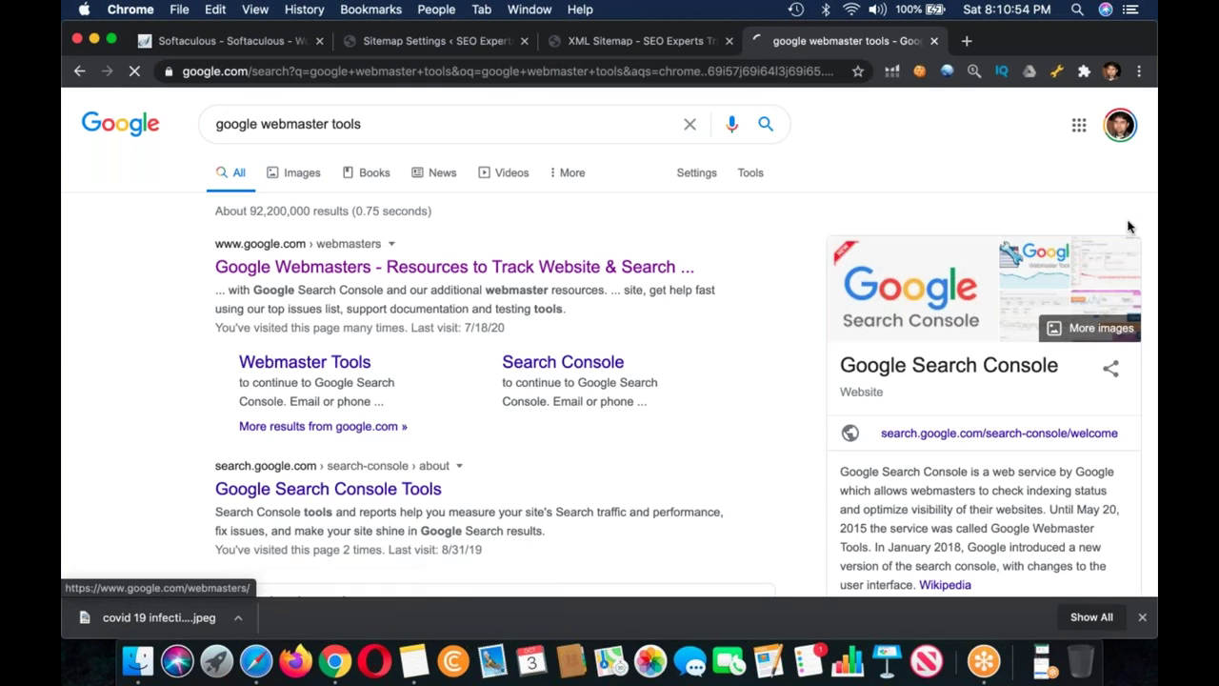
{"action": "left_click", "coordinate": [448, 267]}
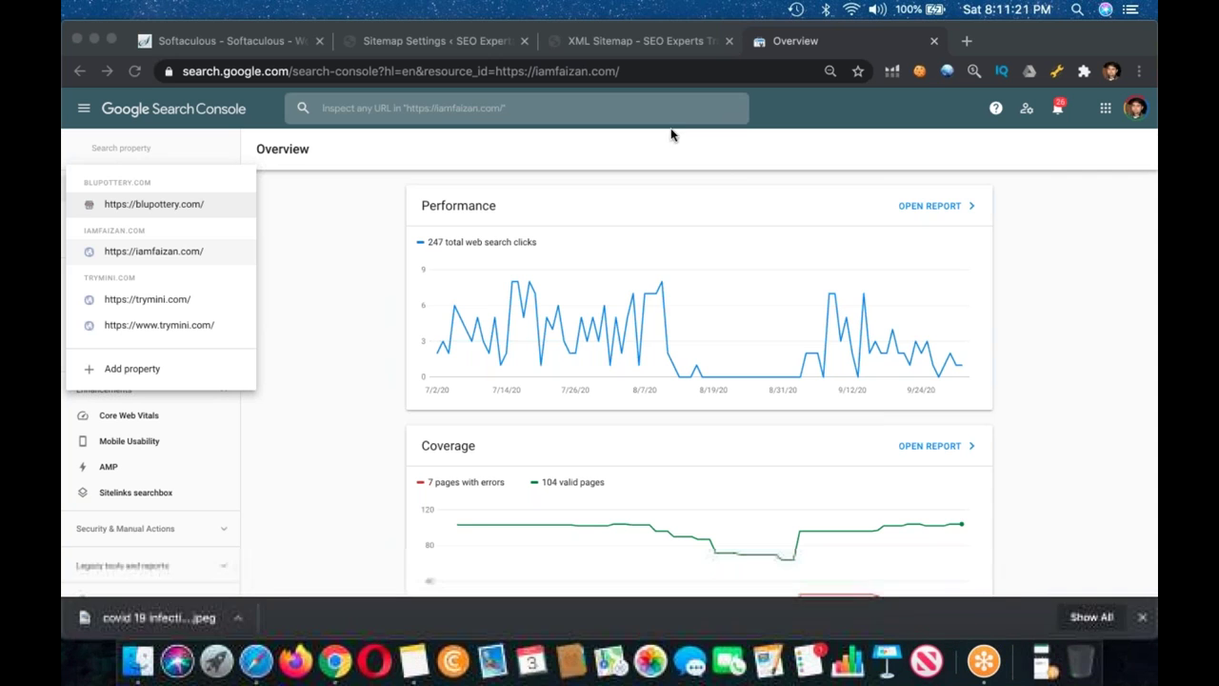
{"action": "left_click", "coordinate": [318, 189]}
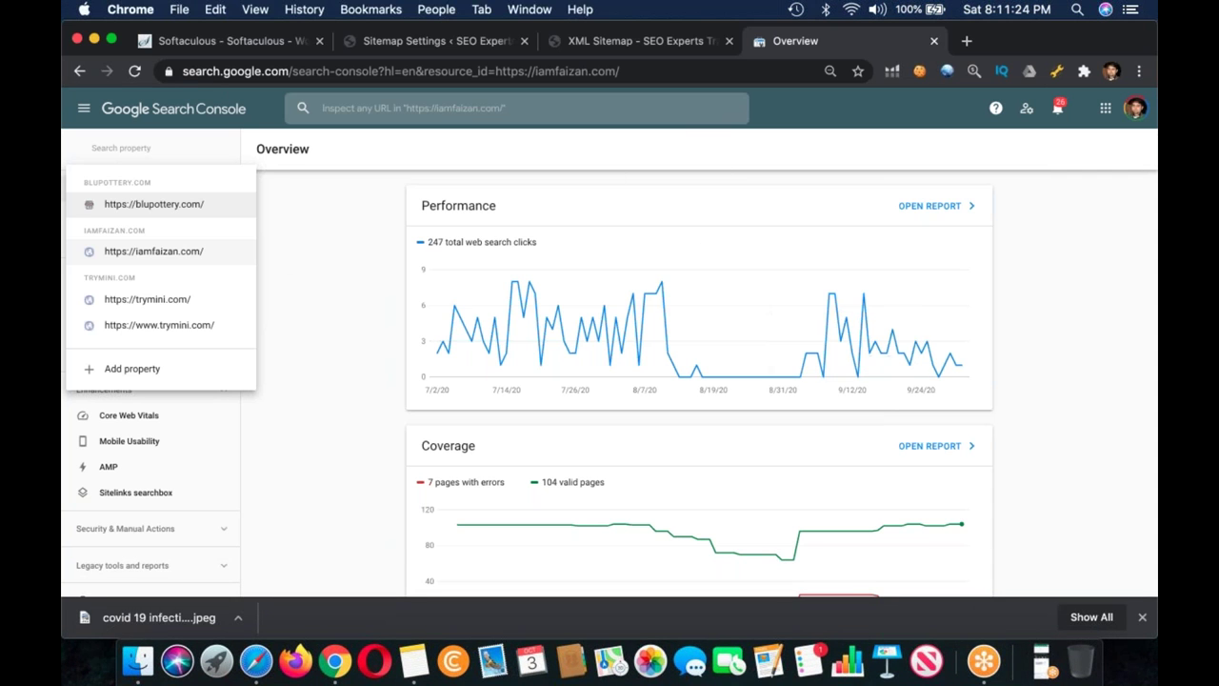
{"action": "left_click", "coordinate": [181, 299]}
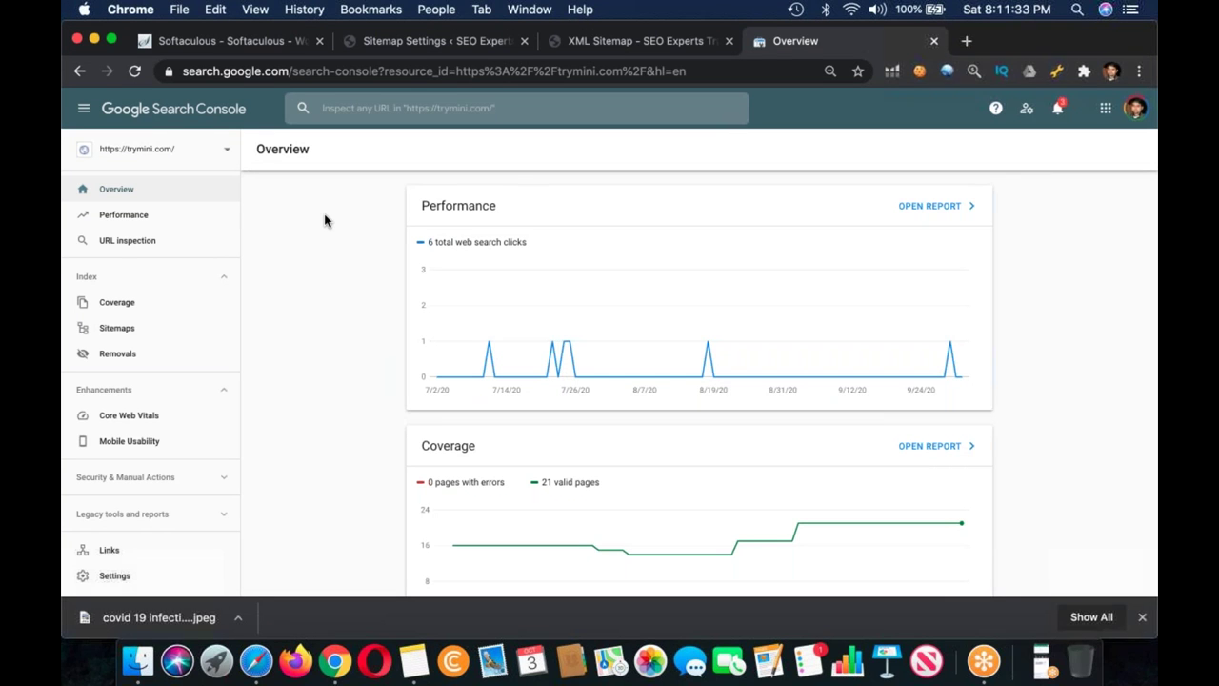
{"action": "left_click", "coordinate": [163, 151]}
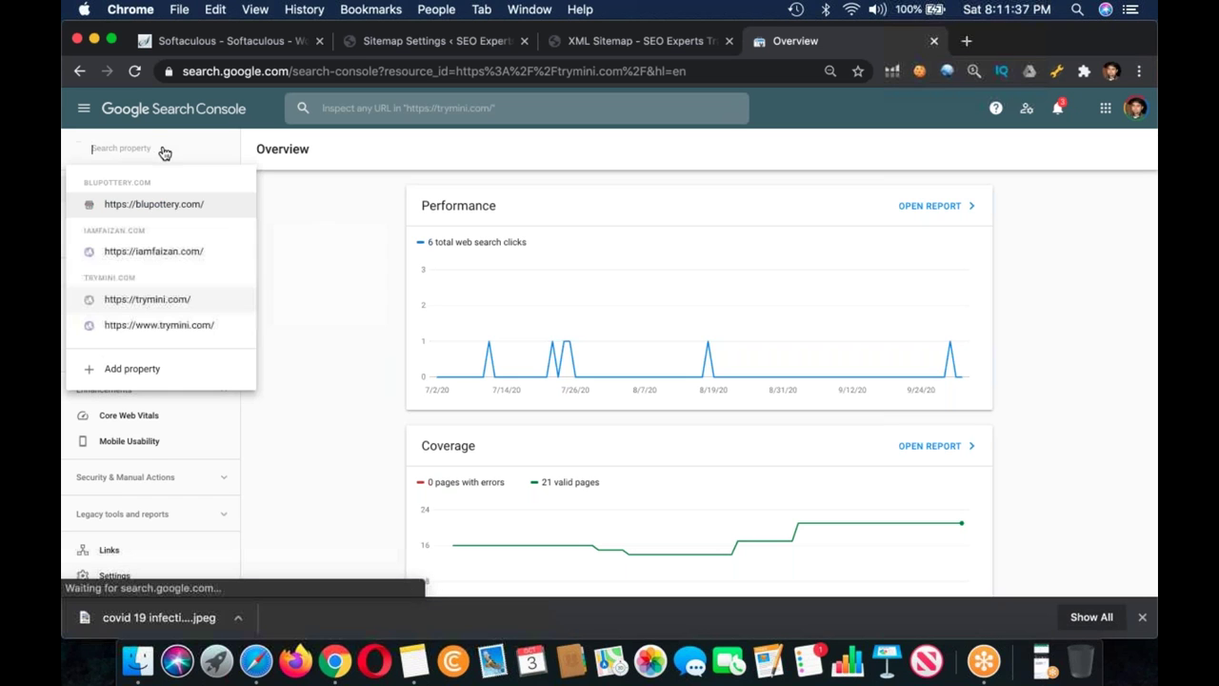
{"action": "left_click", "coordinate": [209, 361]}
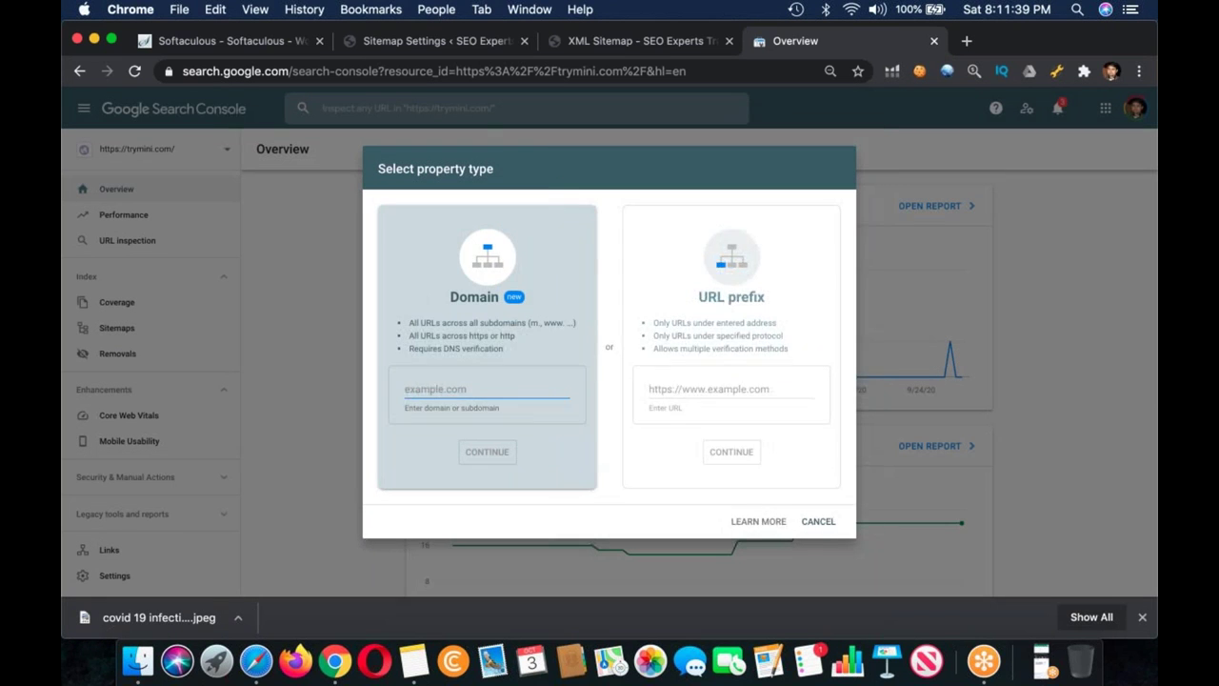
{"action": "left_click", "coordinate": [678, 380]}
{"action": "type", "text": "https"}
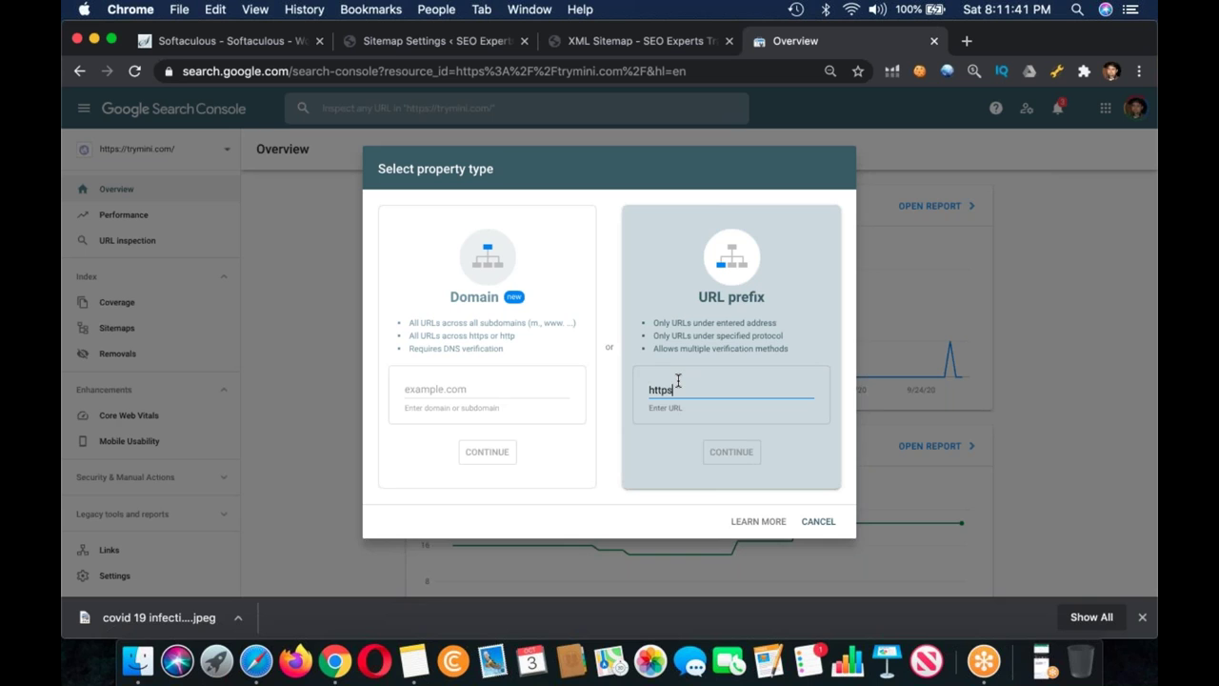
{"action": "type", "text": "://trymini.com/"}
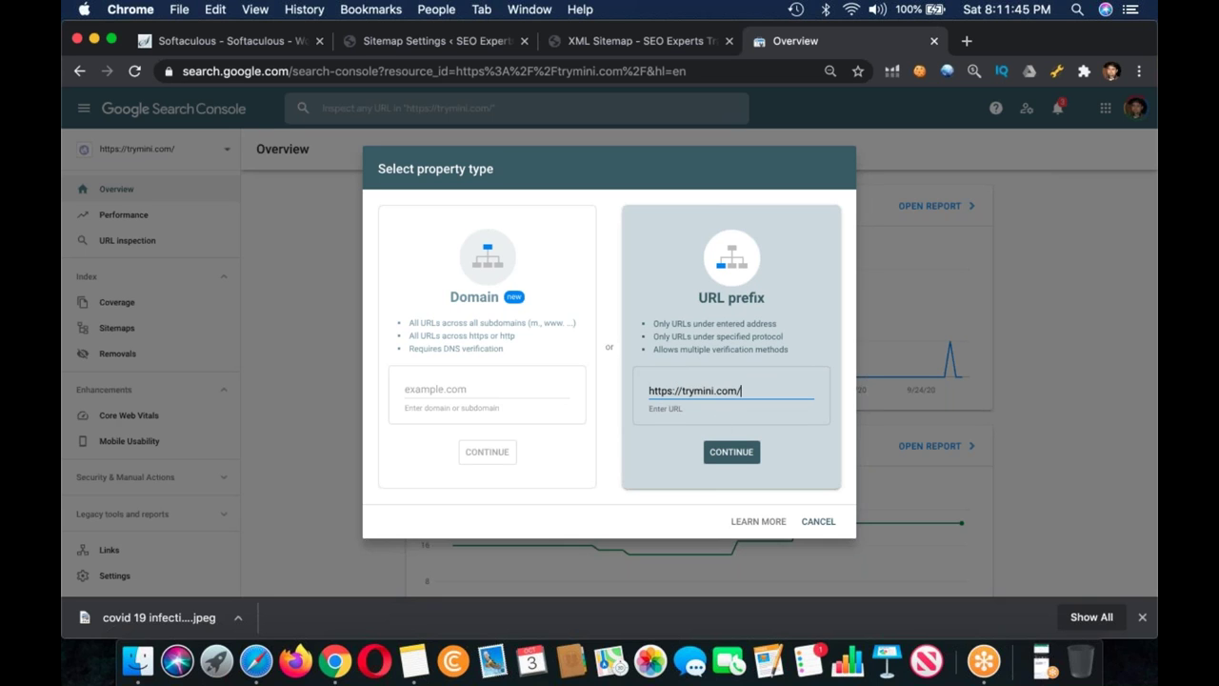
{"action": "left_click", "coordinate": [716, 453]}
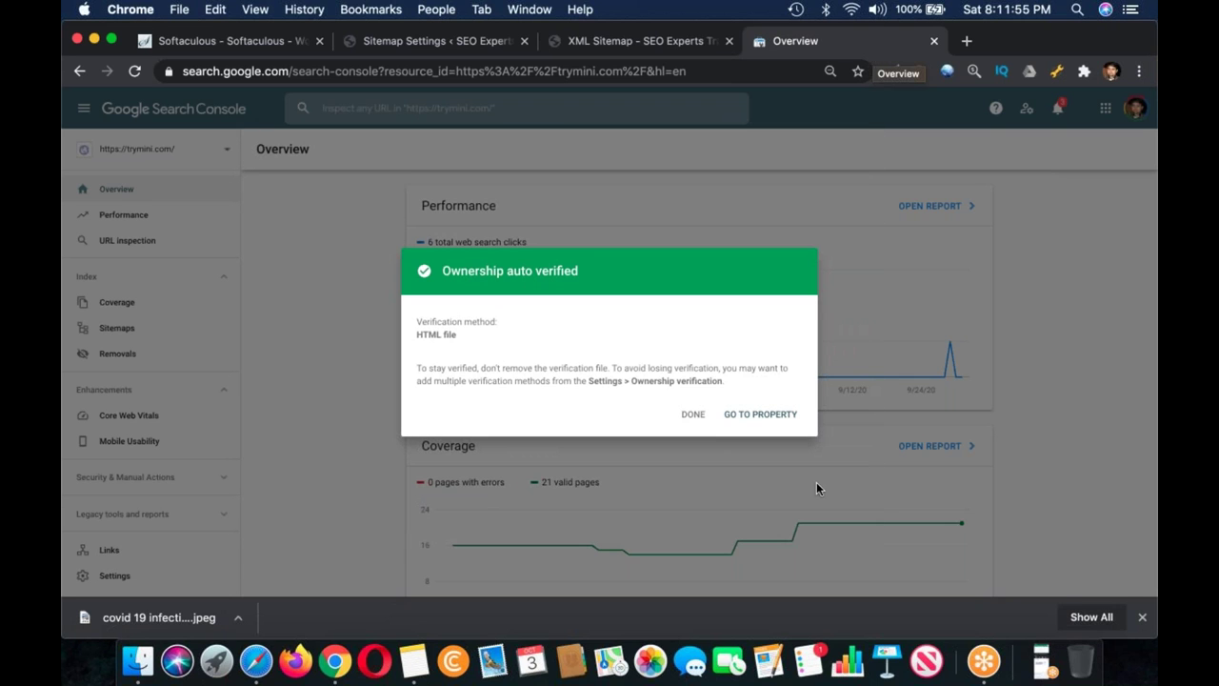
{"action": "left_click", "coordinate": [686, 416]}
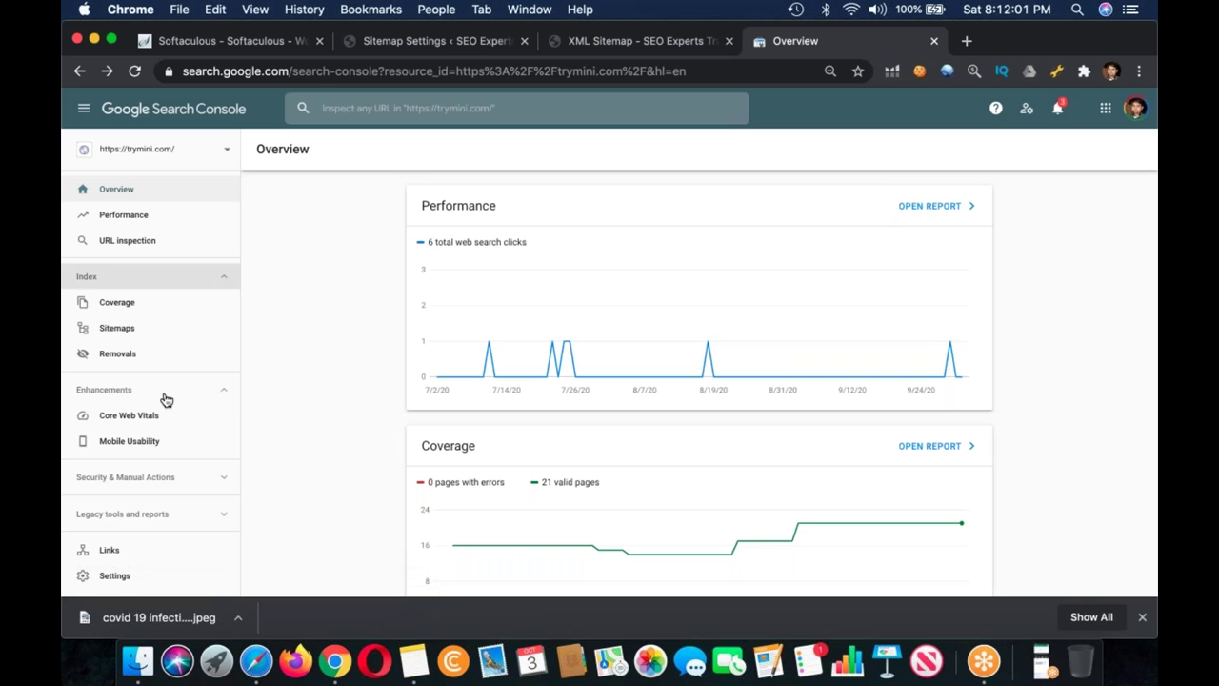
- Open the property's Sitemaps page and copy the set24thbatch sitemap index address from the open XML Sitemap page
{"action": "scroll", "coordinate": [163, 397], "scroll_direction": "down", "scroll_amount": 2}
{"action": "scroll", "coordinate": [148, 410], "scroll_direction": "up", "scroll_amount": 2}
{"action": "left_click", "coordinate": [116, 326]}
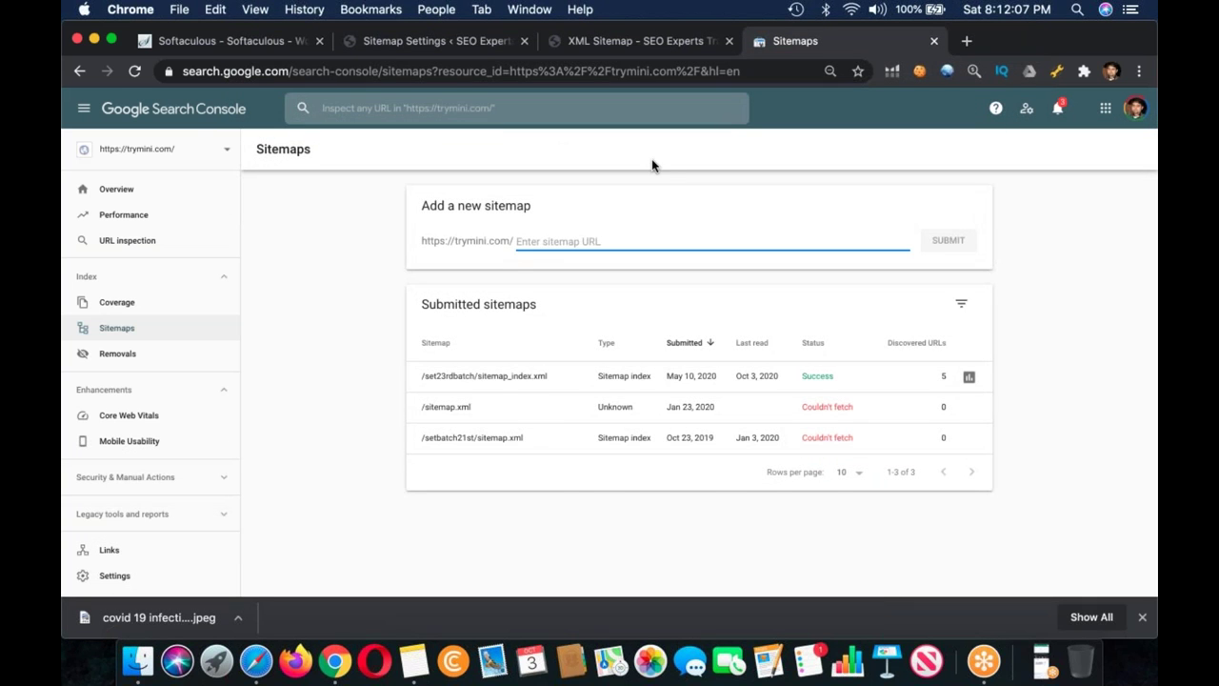
{"action": "left_click", "coordinate": [453, 44]}
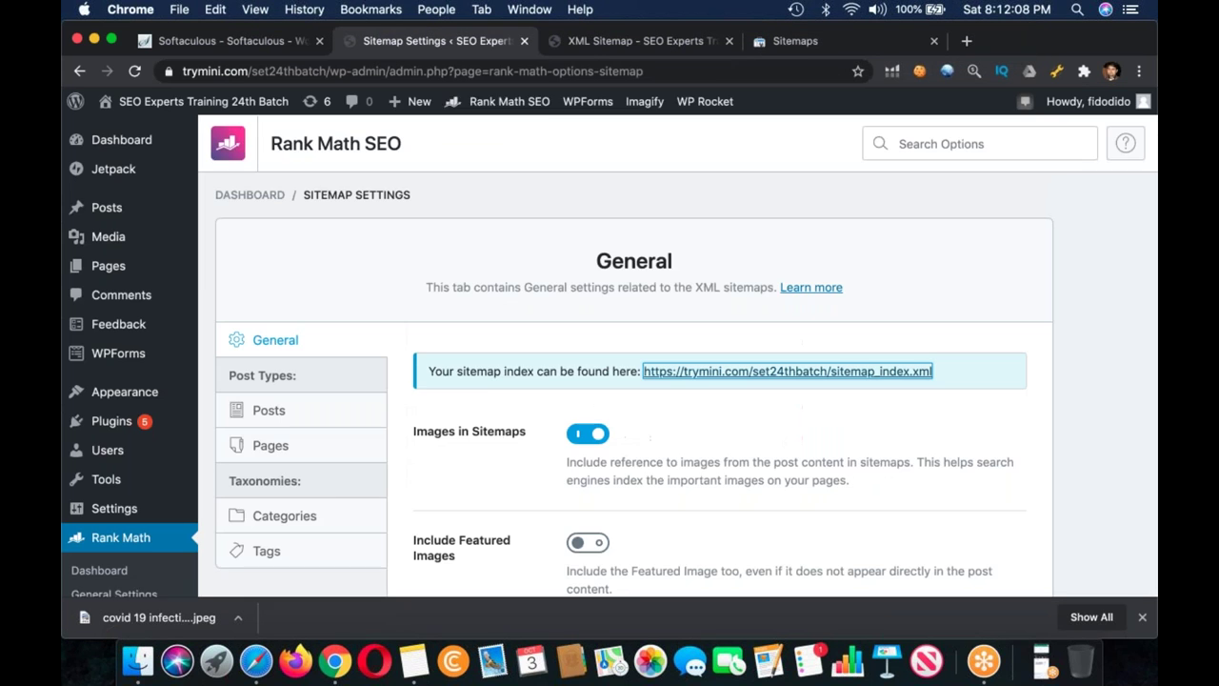
{"action": "left_click", "coordinate": [584, 45]}
{"action": "left_click", "coordinate": [832, 40]}
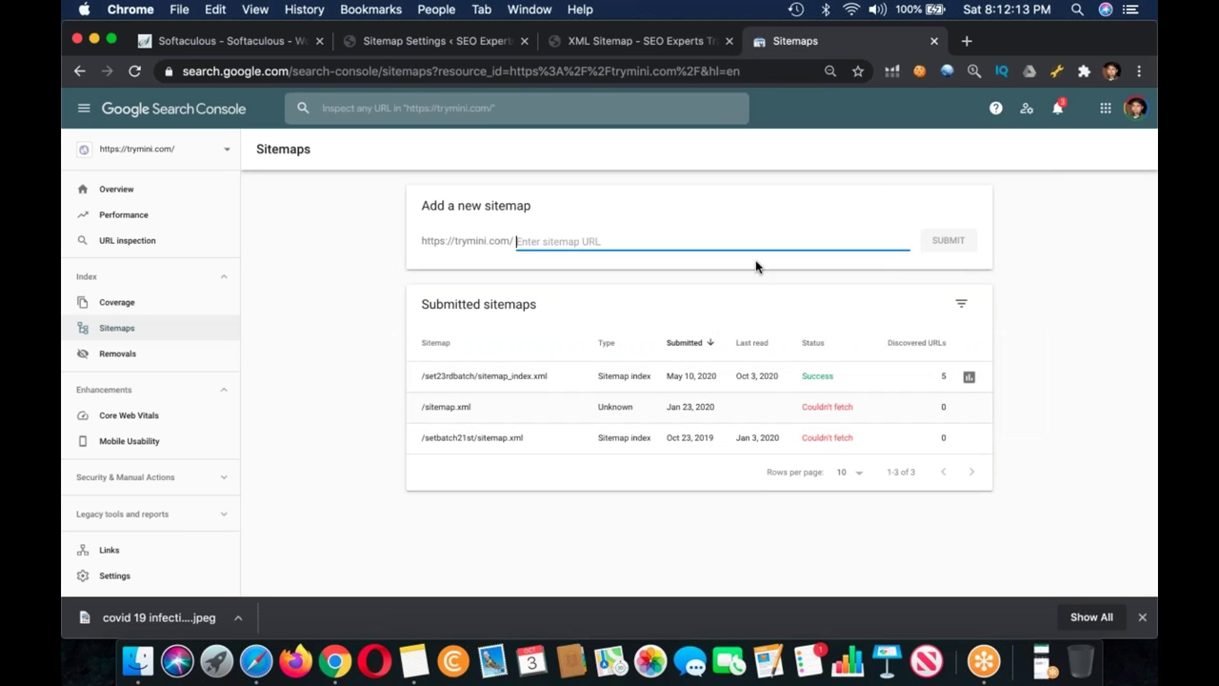
- Submit set24thbatch/sitemap_index.xml as a new sitemap, removing the duplicated domain from the pasted address, and dismiss the submission dialog
{"action": "type", "text": "https://trymini.com/set24thbatch/sitemap_index.xml"}
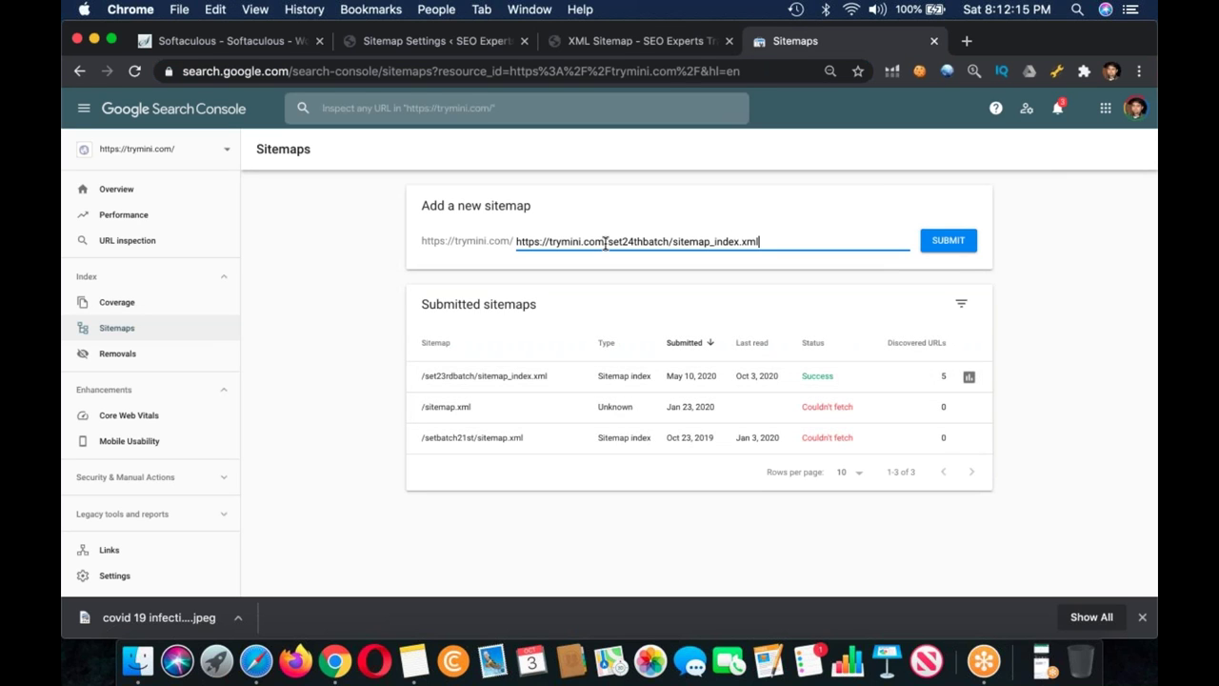
{"action": "key", "text": "BackSpace"}
{"action": "key", "text": "BackSpace"}
{"action": "key", "text": "BackSpace"}
{"action": "key", "text": "BackSpace"}
{"action": "key", "text": "BackSpace"}
{"action": "key", "text": "BackSpace"}
{"action": "key", "text": "BackSpace"}
{"action": "key", "text": "BackSpace"}
{"action": "key", "text": "BackSpace"}
{"action": "key", "text": "BackSpace"}
{"action": "key", "text": "BackSpace"}
{"action": "key", "text": "BackSpace"}
{"action": "key", "text": "BackSpace"}
{"action": "key", "text": "BackSpace"}
{"action": "key", "text": "BackSpace"}
{"action": "key", "text": "BackSpace"}
{"action": "key", "text": "BackSpace"}
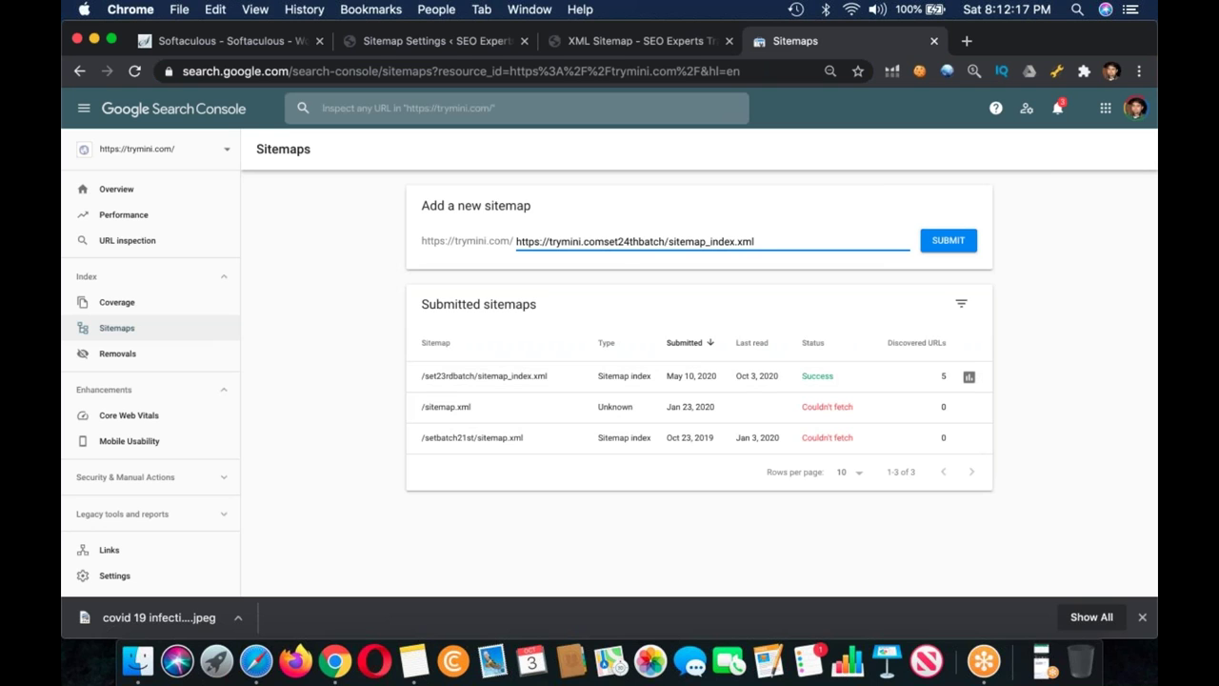
{"action": "key", "text": "BackSpace"}
{"action": "key", "text": "BackSpace"}
{"action": "key", "text": "BackSpace"}
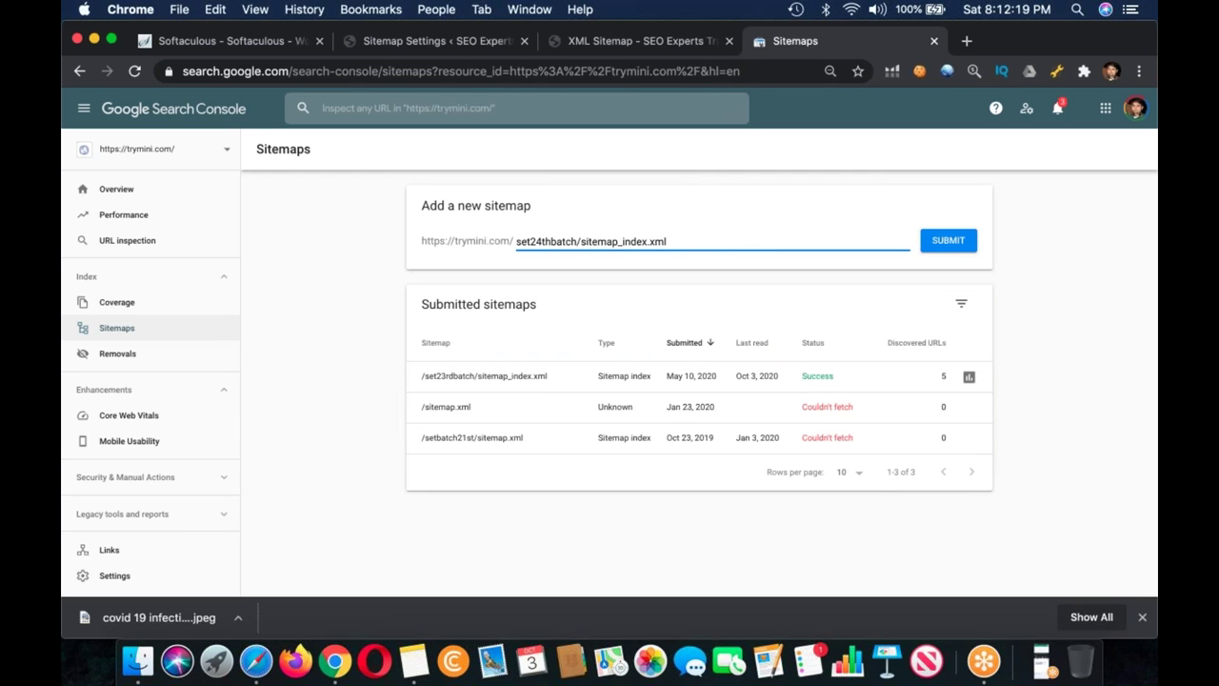
{"action": "left_click", "coordinate": [946, 246]}
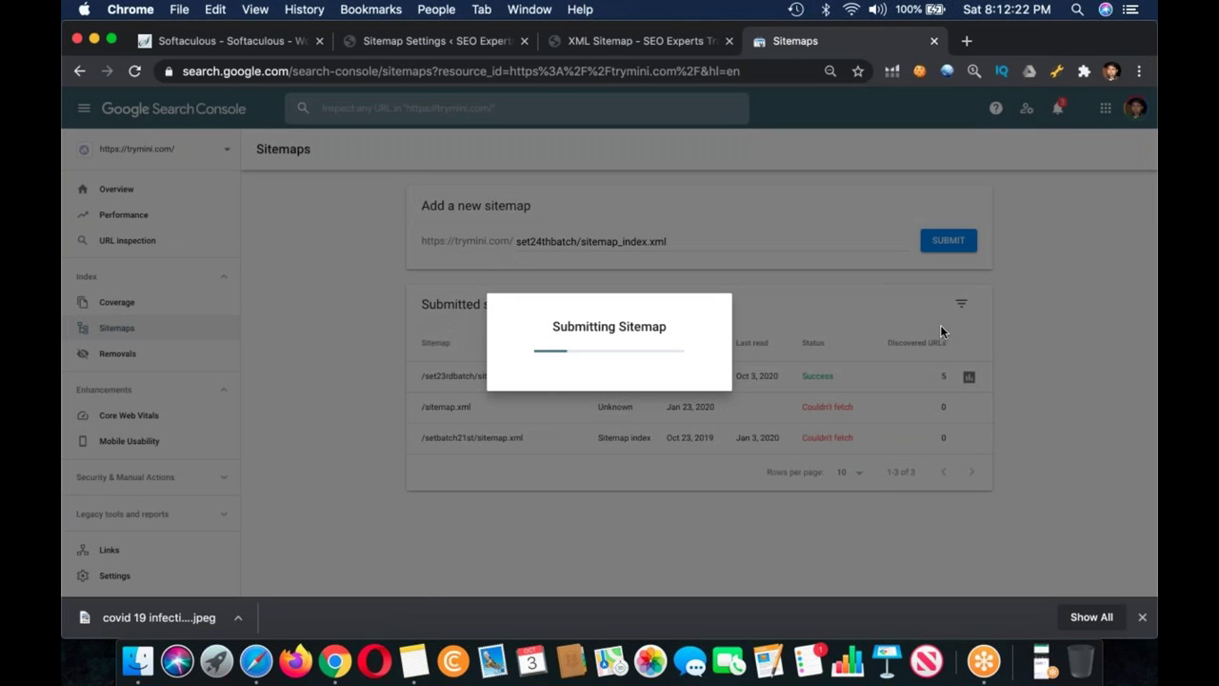
{"action": "left_click", "coordinate": [770, 390]}
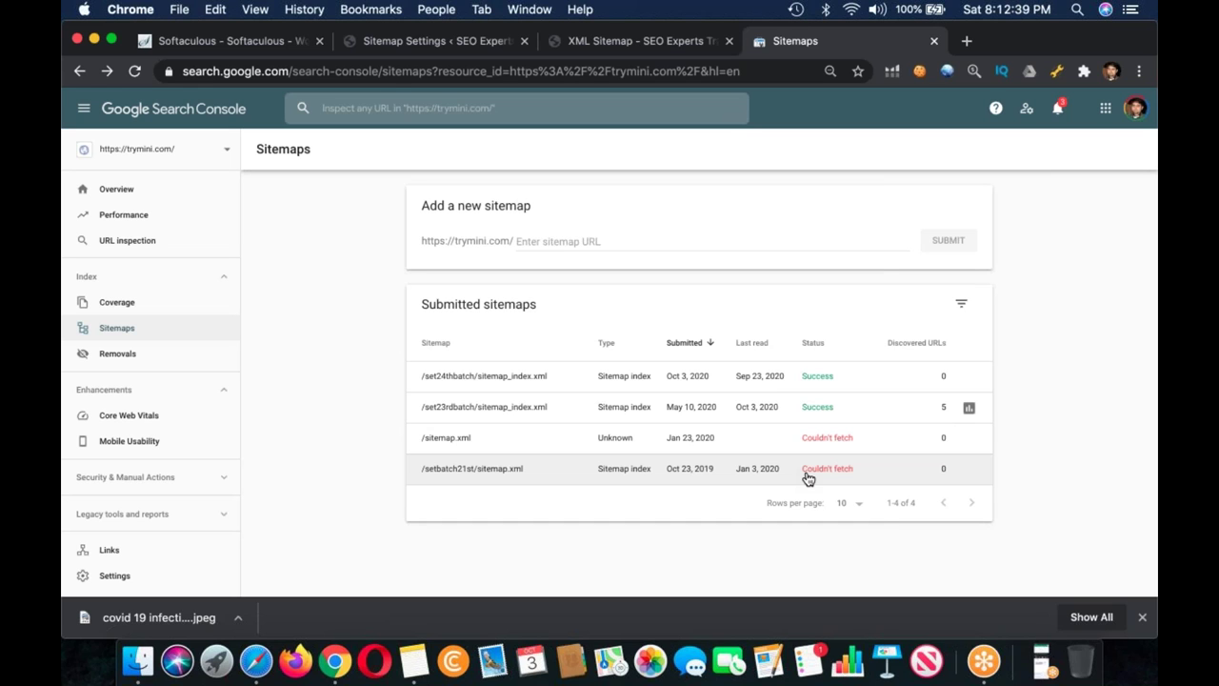
- Return to the WordPress admin and open the main site Dashboard
{"action": "left_click", "coordinate": [598, 46]}
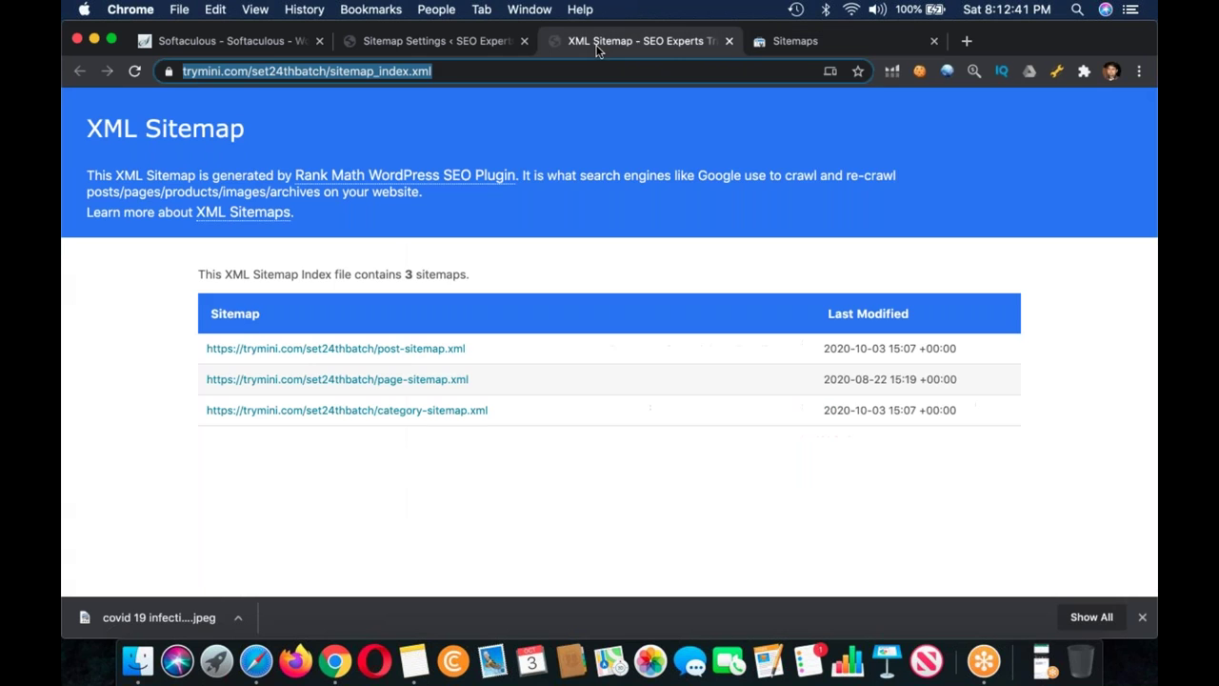
{"action": "left_click", "coordinate": [394, 43]}
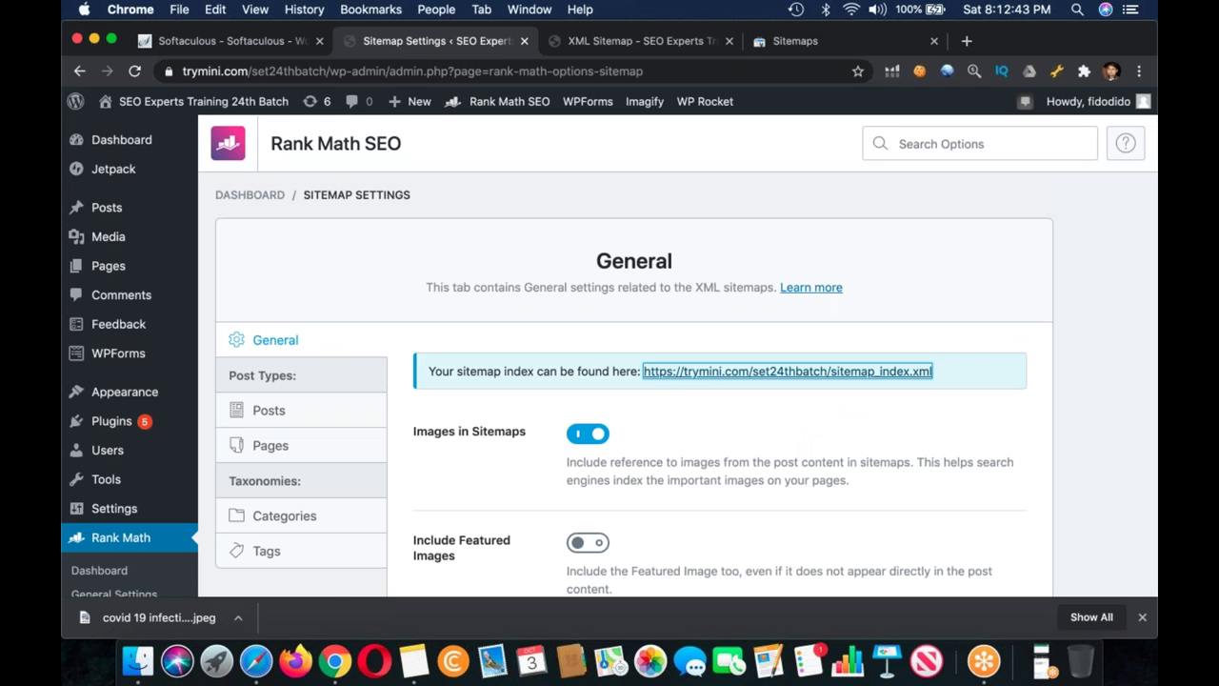
{"action": "left_click", "coordinate": [100, 142]}
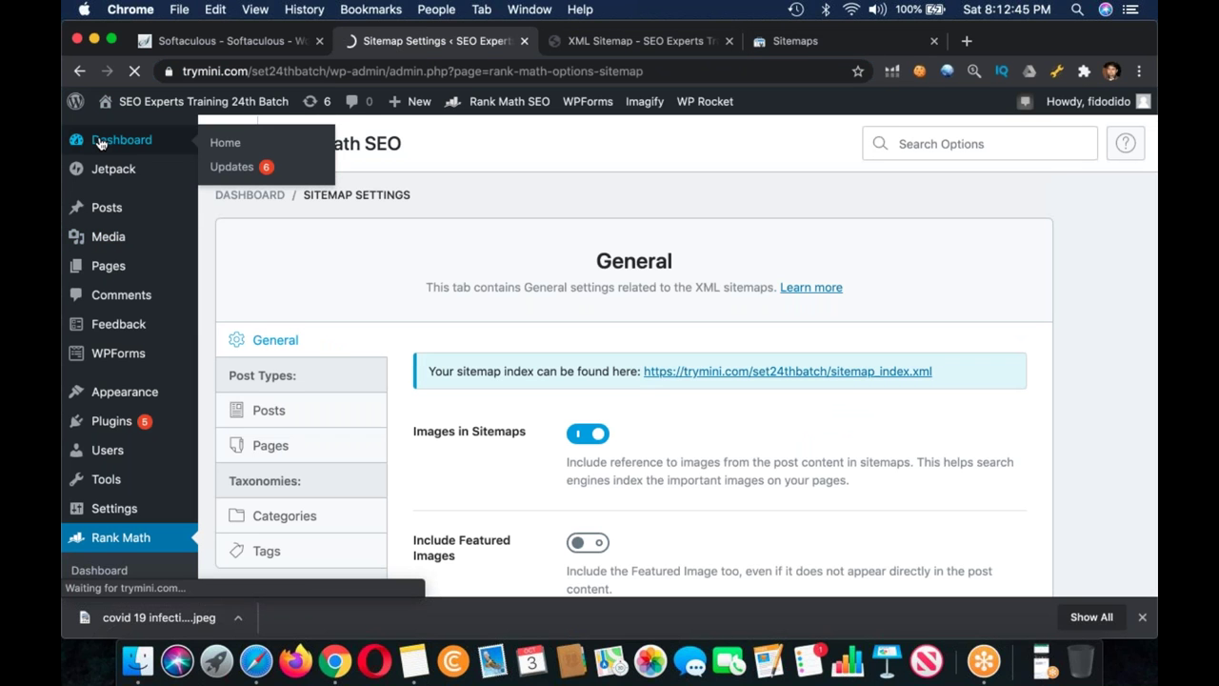